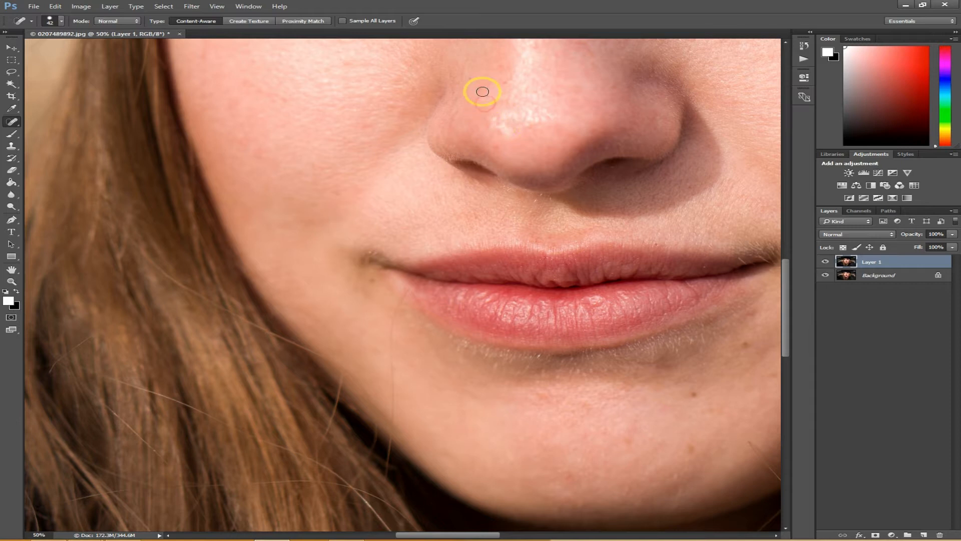
# - Remove the blemishes on the nose, at the left mouth corner and on the central chin with the Spot Healing Brush
pyautogui.click(471, 78)
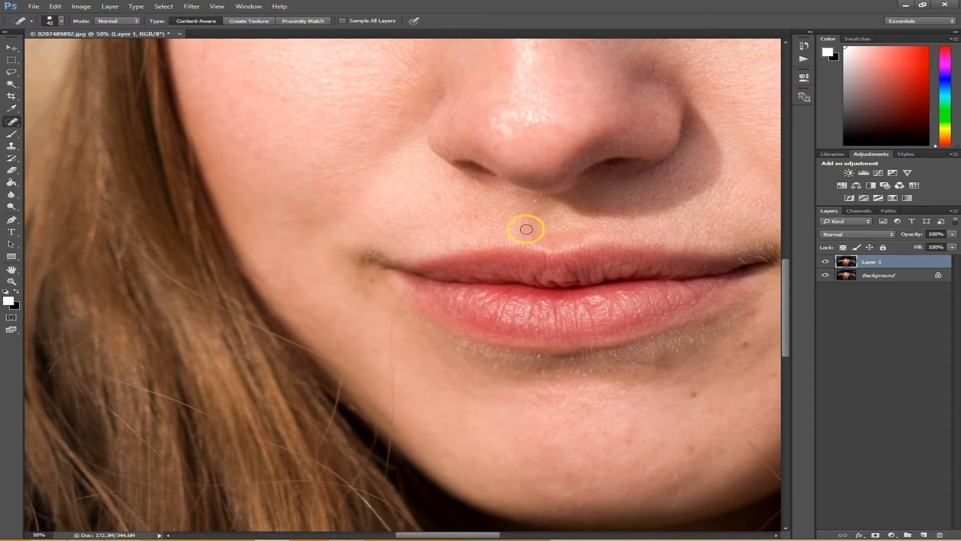
pyautogui.click(369, 274)
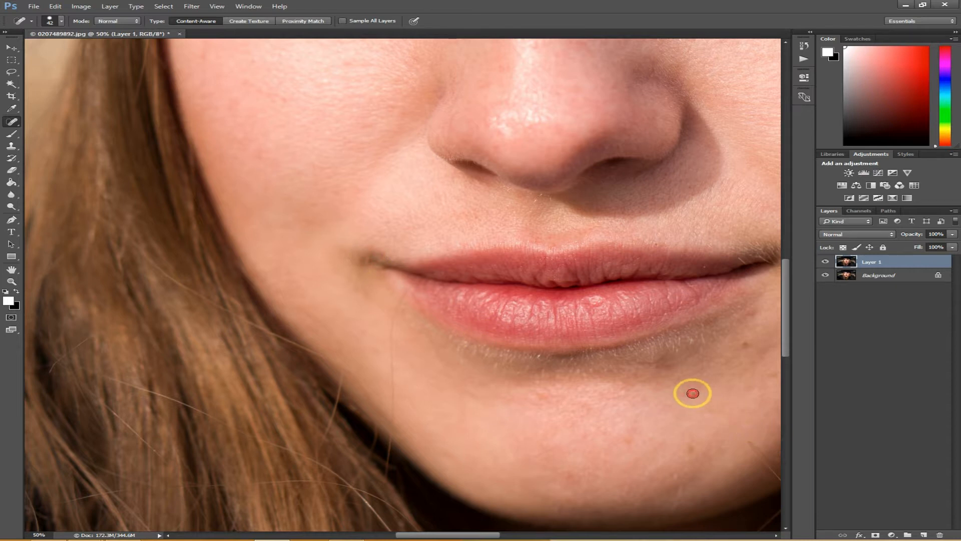
pyautogui.click(688, 449)
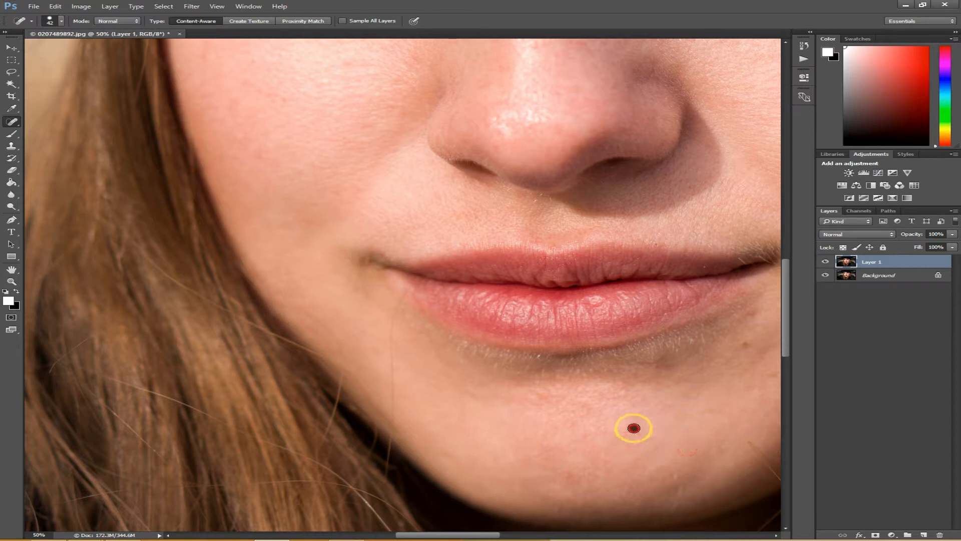
pyautogui.click(563, 473)
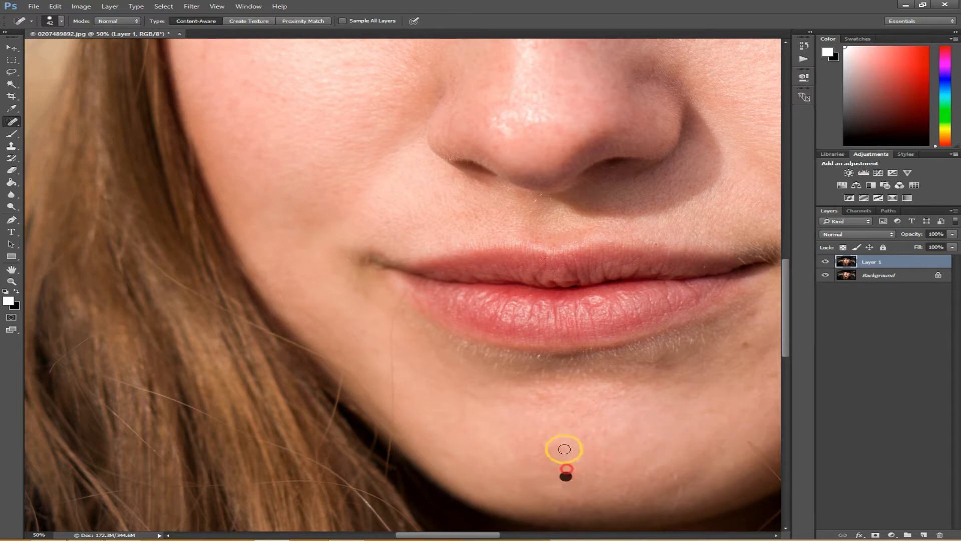
pyautogui.click(540, 400)
pyautogui.click(555, 391)
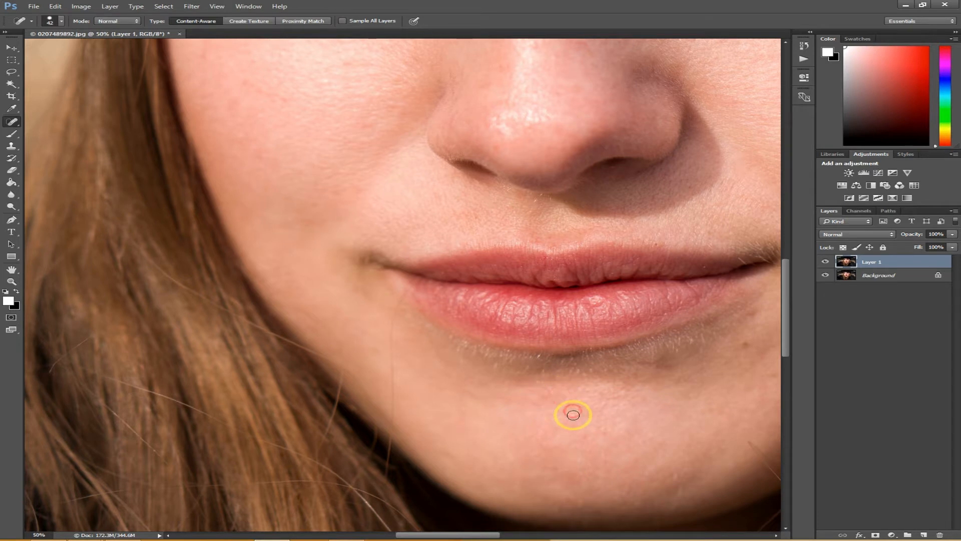
pyautogui.click(610, 434)
# - Heal the small spots on the right side of the chin and below the right mouth corner
pyautogui.click(745, 340)
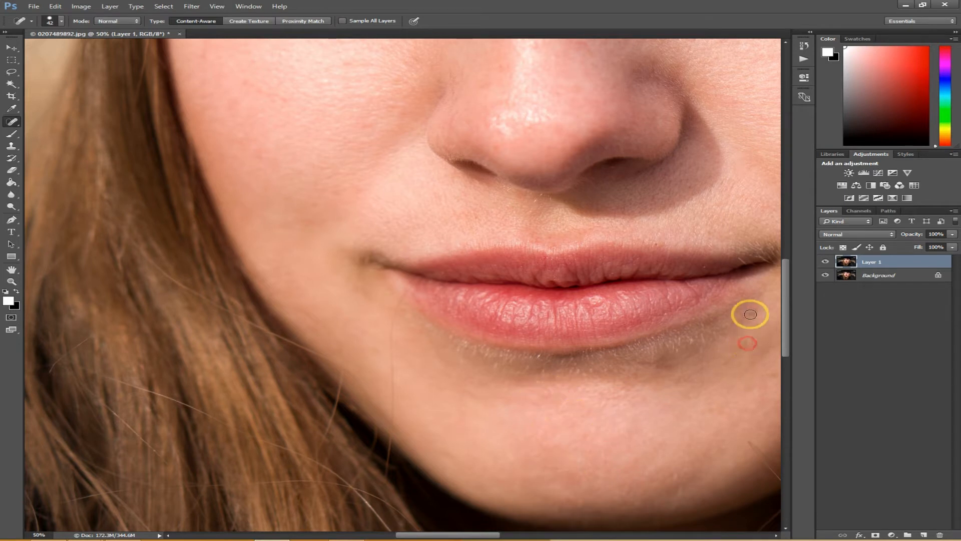
pyautogui.click(758, 312)
pyautogui.click(770, 376)
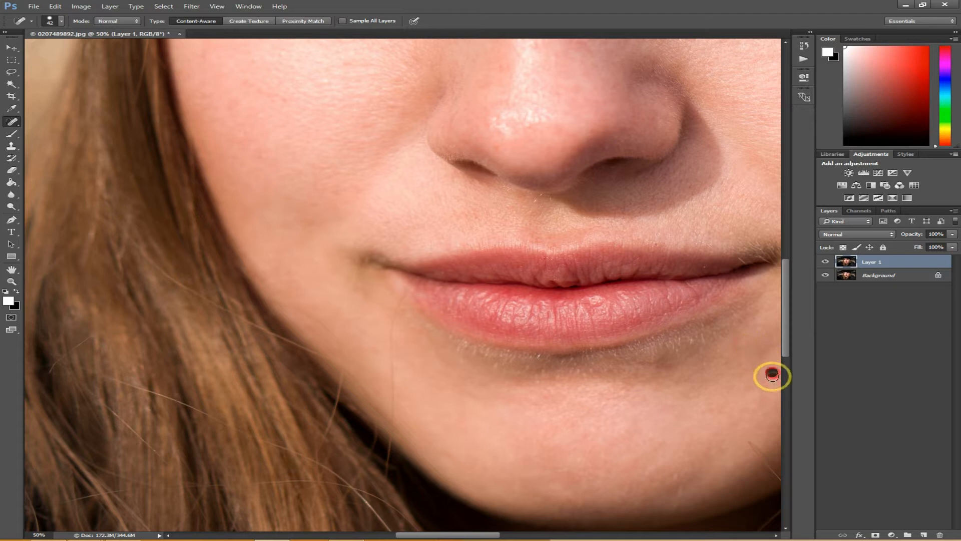
pyautogui.click(761, 399)
pyautogui.click(746, 384)
pyautogui.click(708, 409)
pyautogui.click(661, 411)
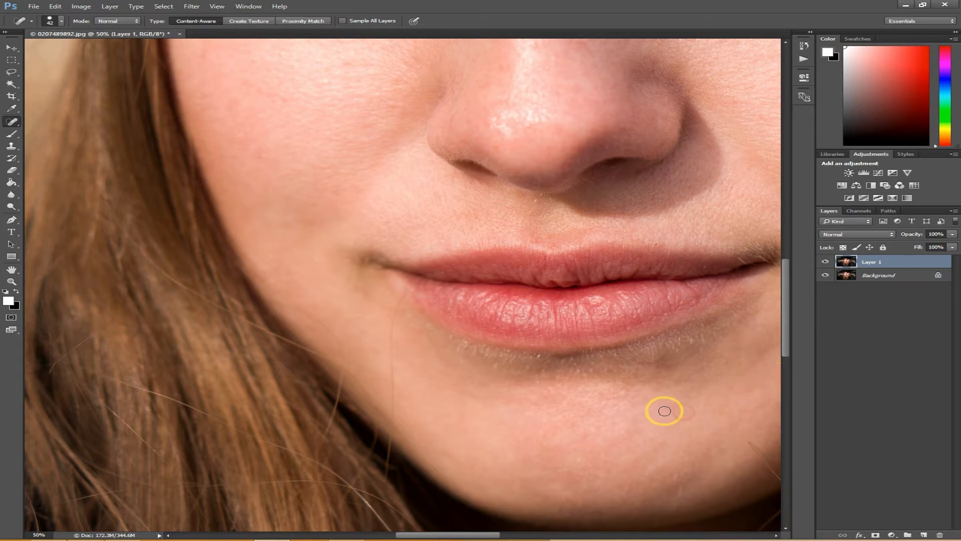
pyautogui.click(677, 476)
pyautogui.click(684, 466)
pyautogui.click(688, 457)
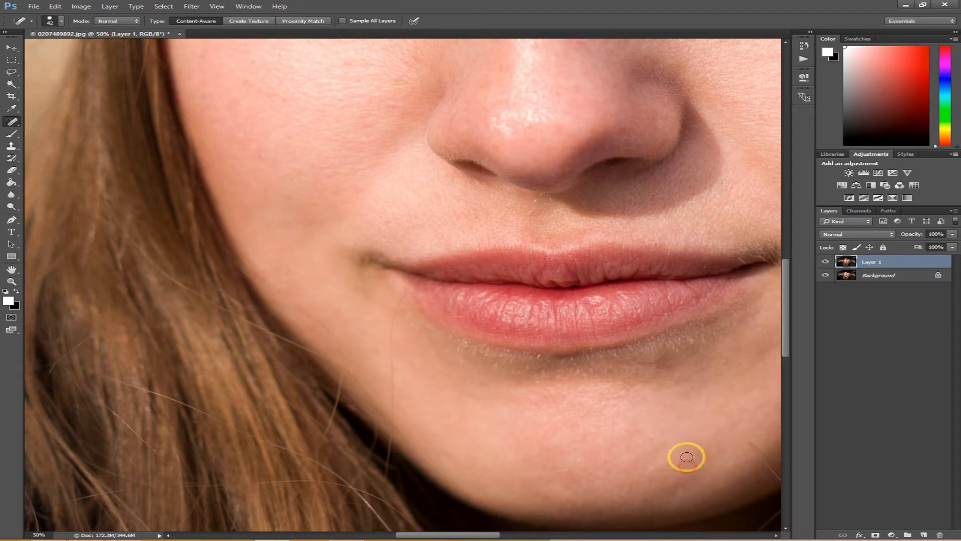
# - Heal the fine light hairs beneath the lower lip, working from its right side towards the centre
pyautogui.click(703, 337)
pyautogui.click(672, 343)
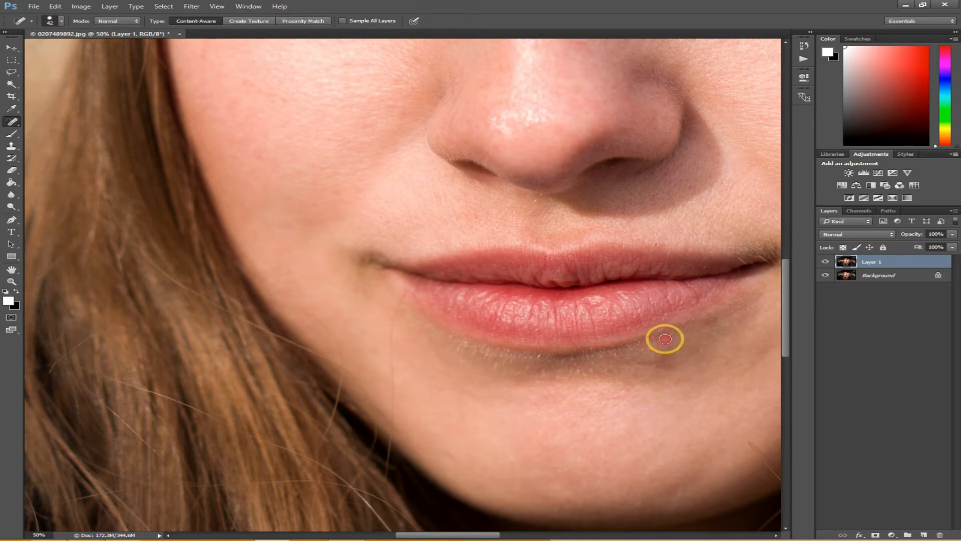
pyautogui.click(654, 351)
pyautogui.click(637, 354)
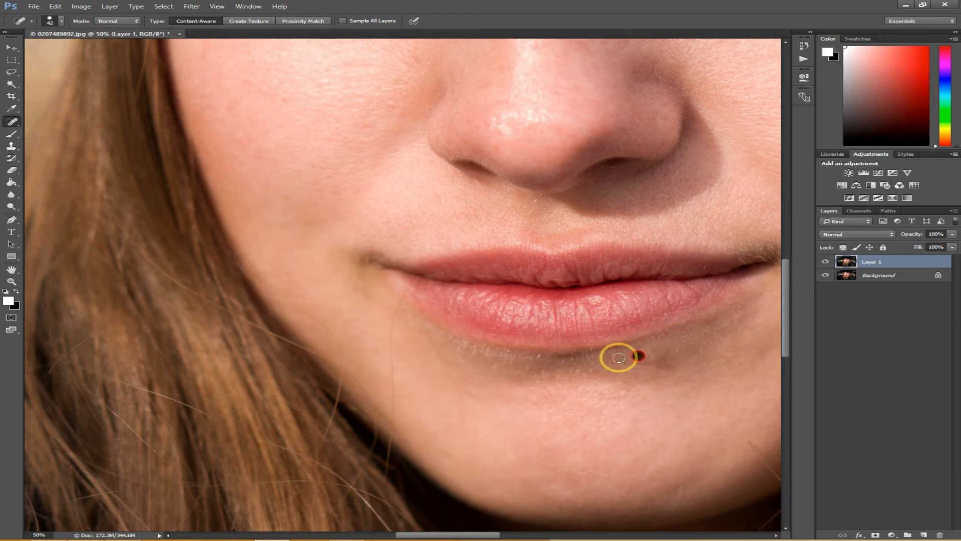
pyautogui.click(661, 361)
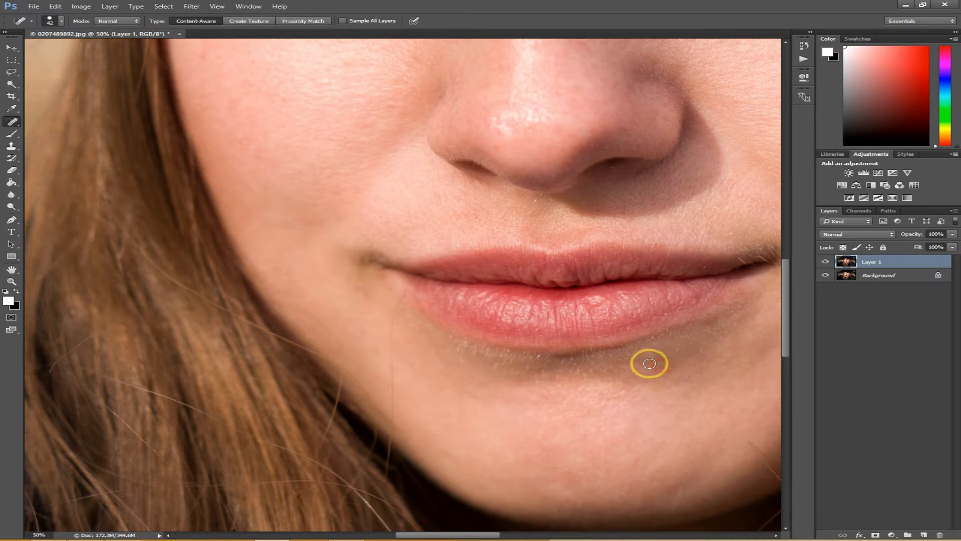
pyautogui.click(595, 362)
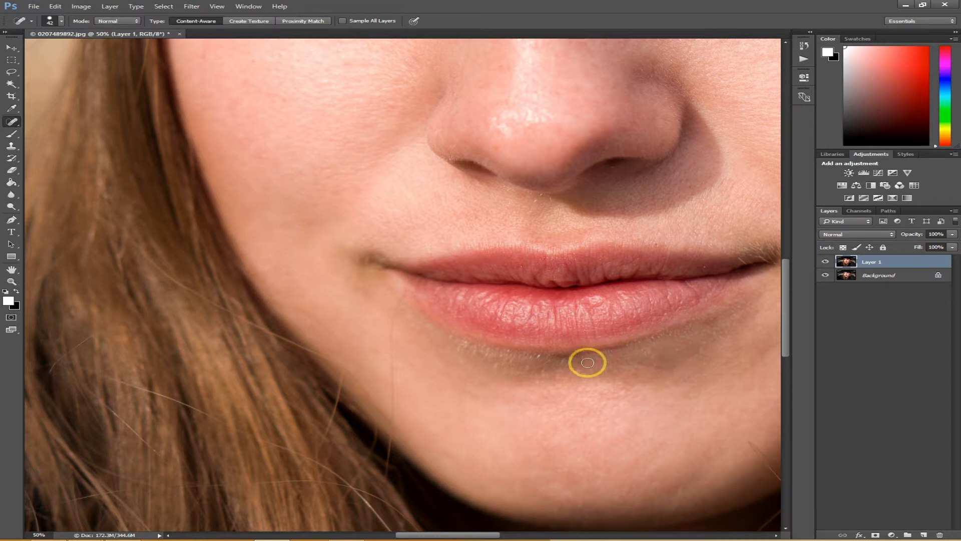
pyautogui.click(547, 362)
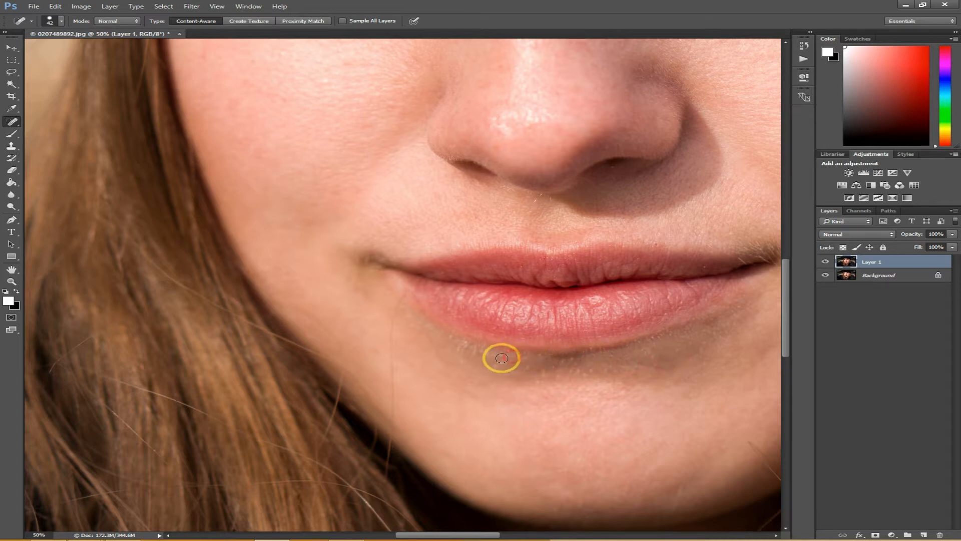
# - Heal the fine hairs and specks beneath the left part of the lower lip
pyautogui.click(482, 351)
pyautogui.click(465, 346)
pyautogui.click(453, 342)
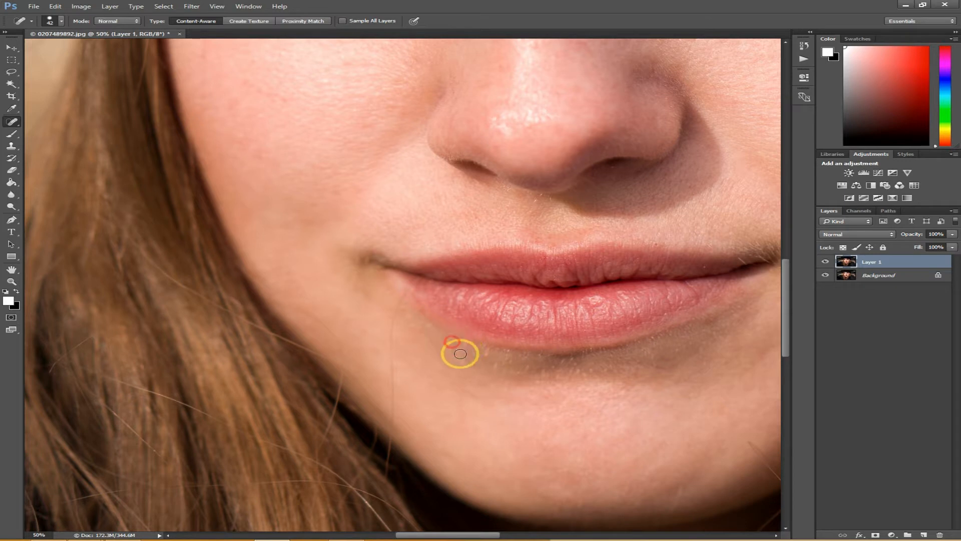
pyautogui.click(465, 347)
pyautogui.click(476, 350)
pyautogui.click(486, 351)
pyautogui.click(496, 366)
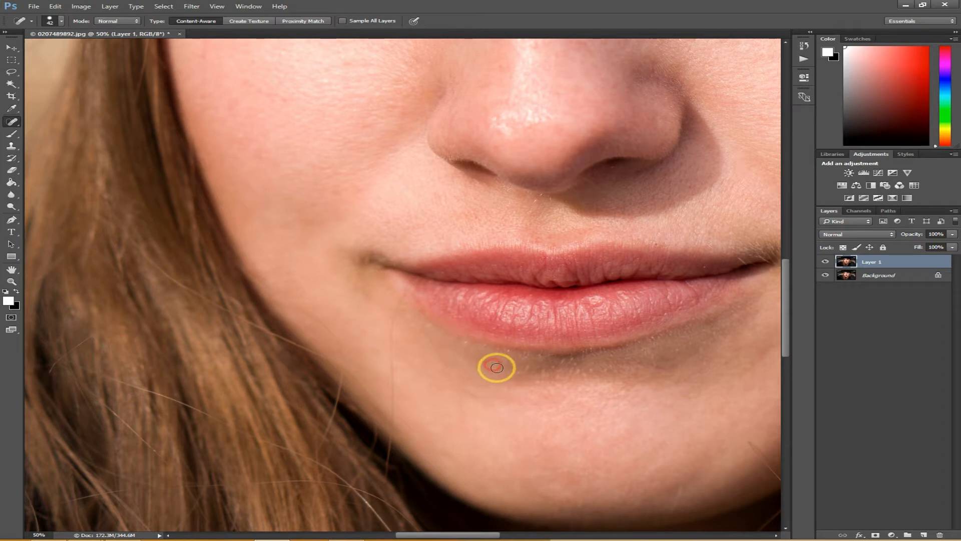
# - Clean up the remaining hairs in the shadow below the centre of the lower lip with repeated healing dabs
pyautogui.click(523, 367)
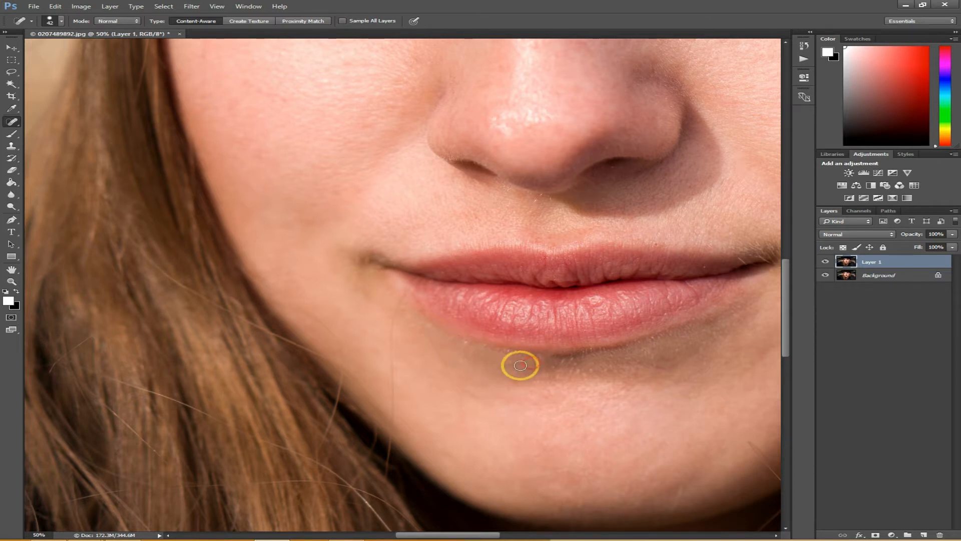
pyautogui.click(542, 370)
pyautogui.click(557, 373)
pyautogui.click(564, 361)
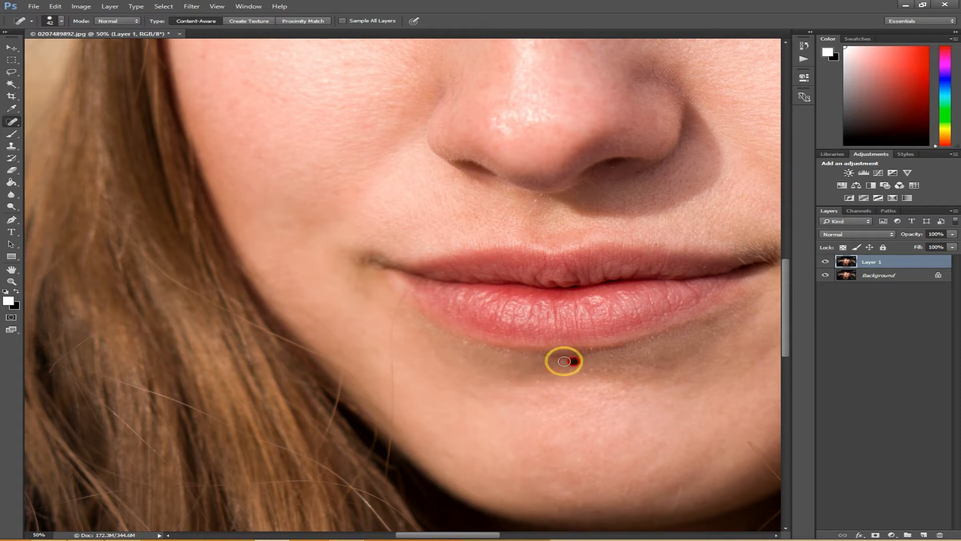
pyautogui.click(577, 366)
pyautogui.click(577, 373)
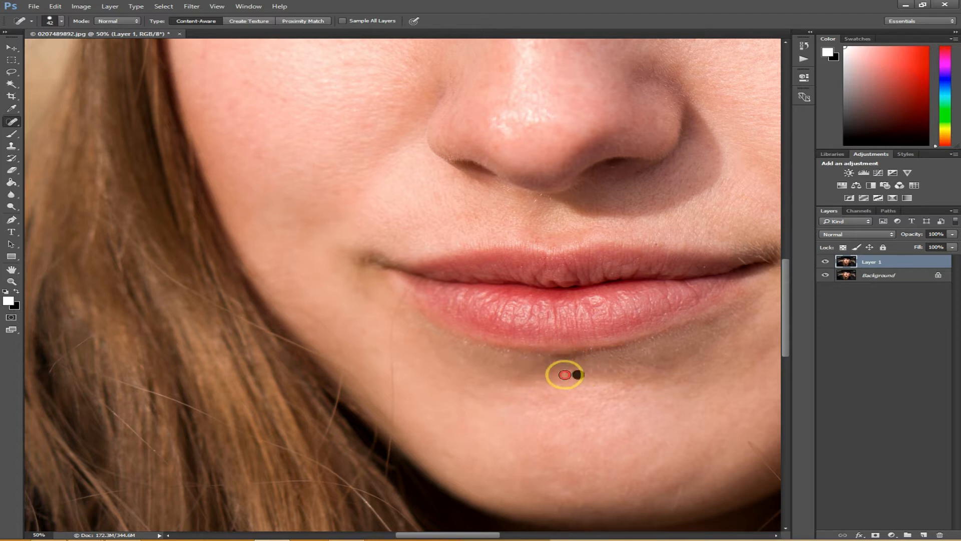
pyautogui.click(592, 360)
pyautogui.click(562, 361)
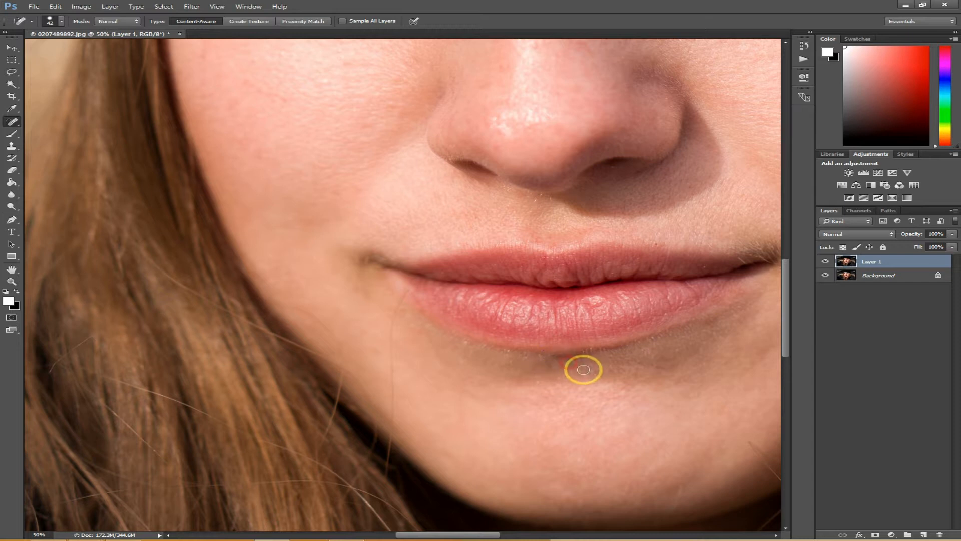
# - Touch up the remaining specks beneath the lower lip towards the right mouth corner
pyautogui.click(645, 366)
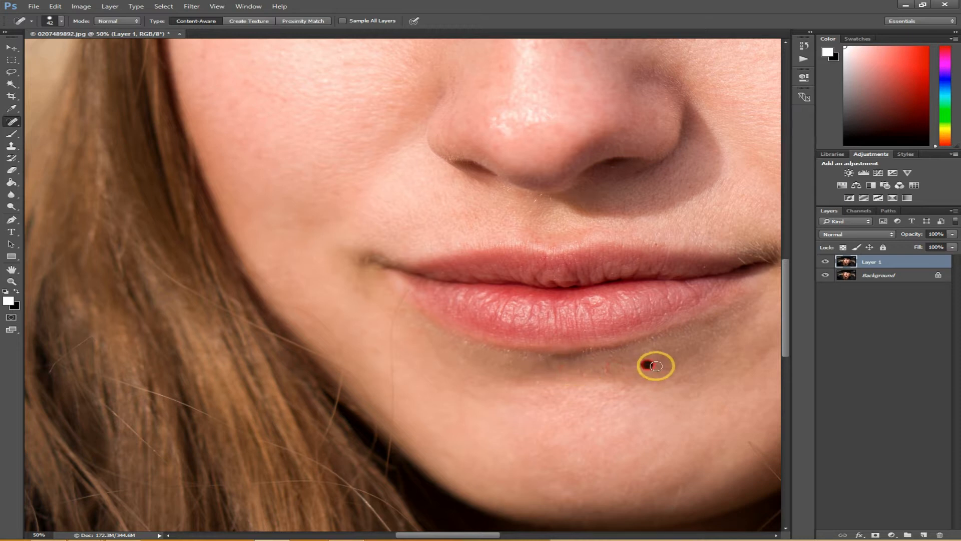
pyautogui.click(663, 367)
pyautogui.click(621, 358)
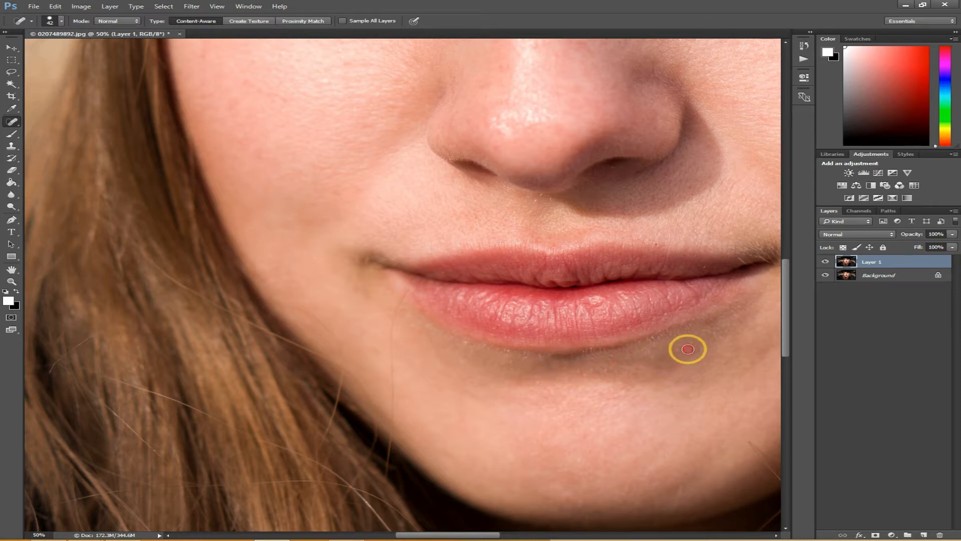
pyautogui.click(721, 327)
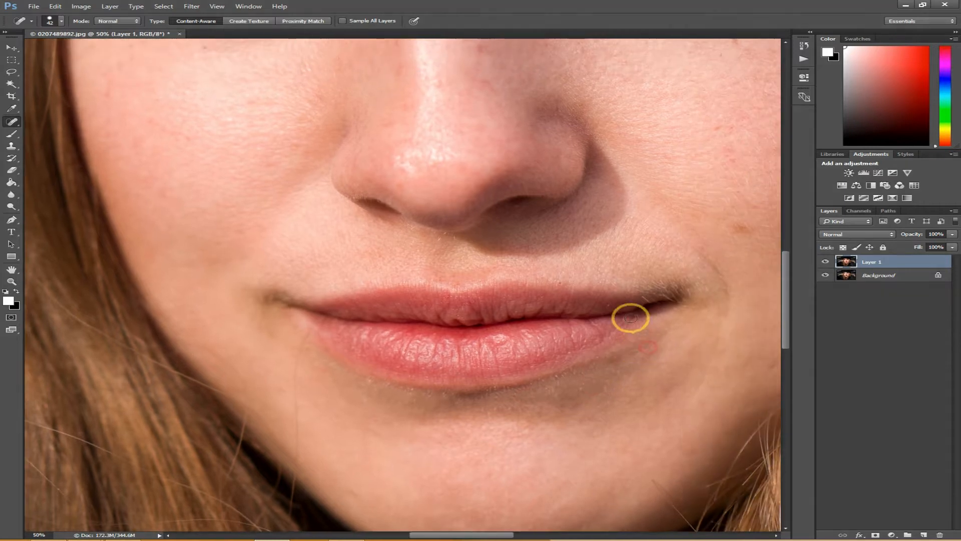
# - Heal marks along the upper lip's right edge, reducing the brush size to 22 for the mouth corner and lip line
pyautogui.moveTo(557, 283); pyautogui.dragTo(577, 286)
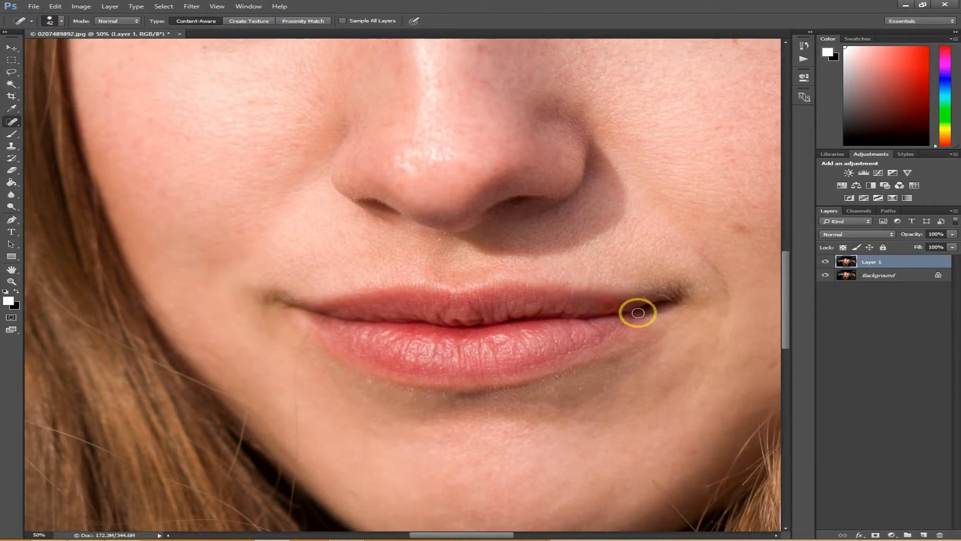
pyautogui.keyDown('alt'); pyautogui.rightClick(619, 303); pyautogui.keyUp('alt')
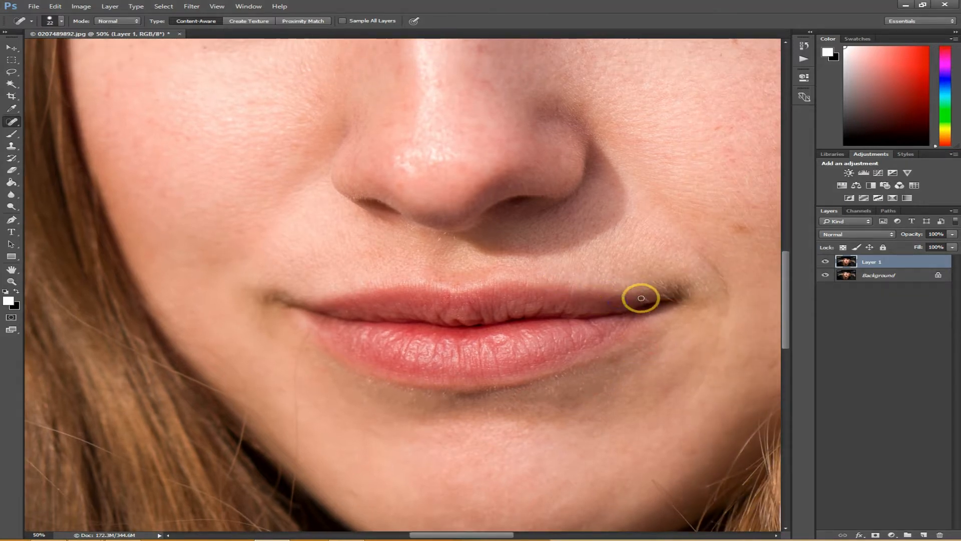
pyautogui.moveTo(652, 301)
pyautogui.mouseDown()
pyautogui.moveTo(638, 293)
pyautogui.moveTo(671, 298)
pyautogui.mouseUp()
pyautogui.click(593, 322)
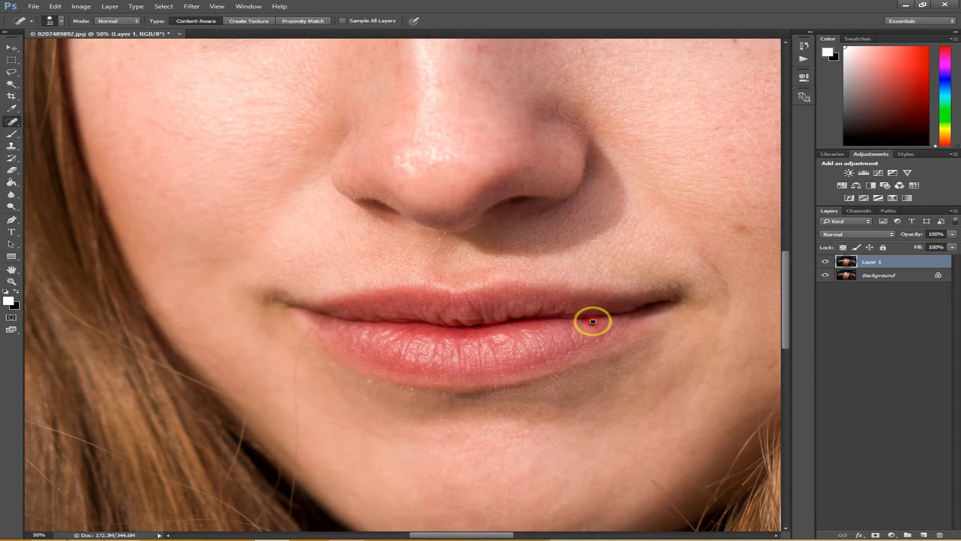
# - Heal the moles and spots across the right cheek, from under the eye to the jaw, using brush size 34
pyautogui.moveTo(654, 337); pyautogui.dragTo(537, 354)
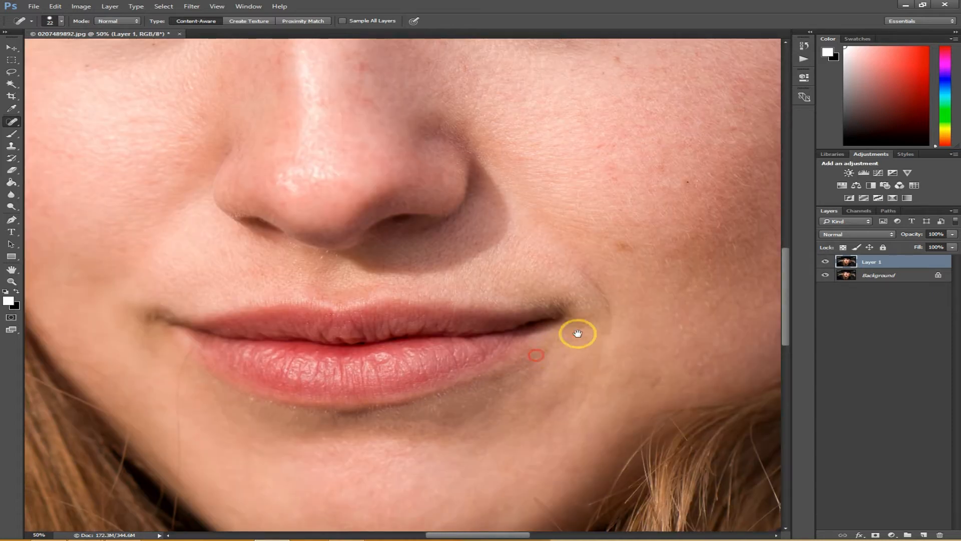
pyautogui.moveTo(627, 283); pyautogui.dragTo(642, 279)
pyautogui.moveTo(646, 242)
pyautogui.mouseDown()
pyautogui.moveTo(515, 335)
pyautogui.moveTo(543, 315)
pyautogui.mouseUp()
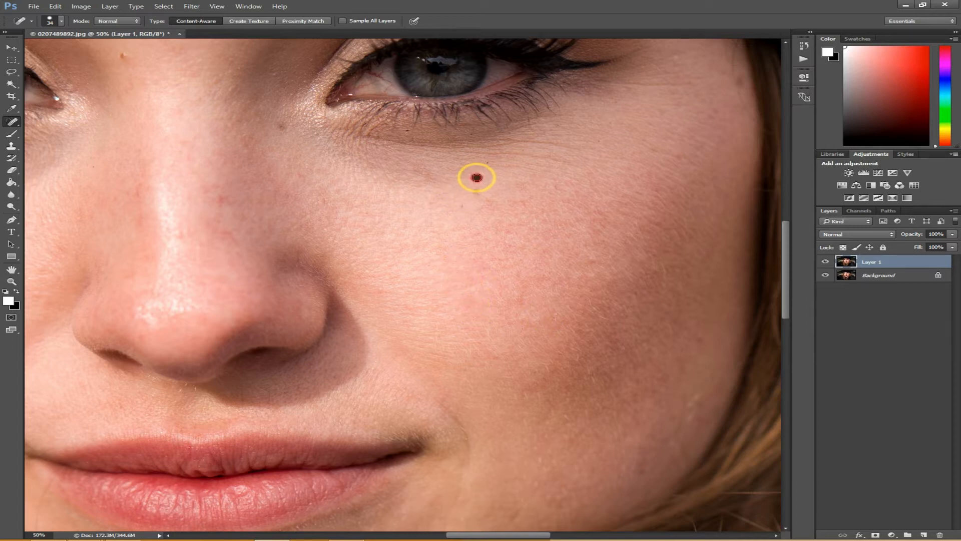
pyautogui.click(476, 178)
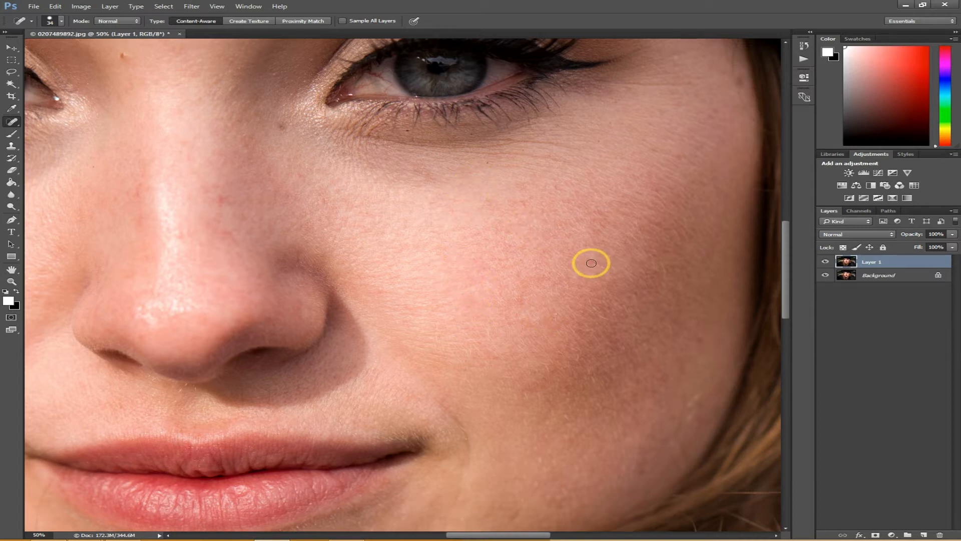
pyautogui.click(620, 300)
pyautogui.click(701, 339)
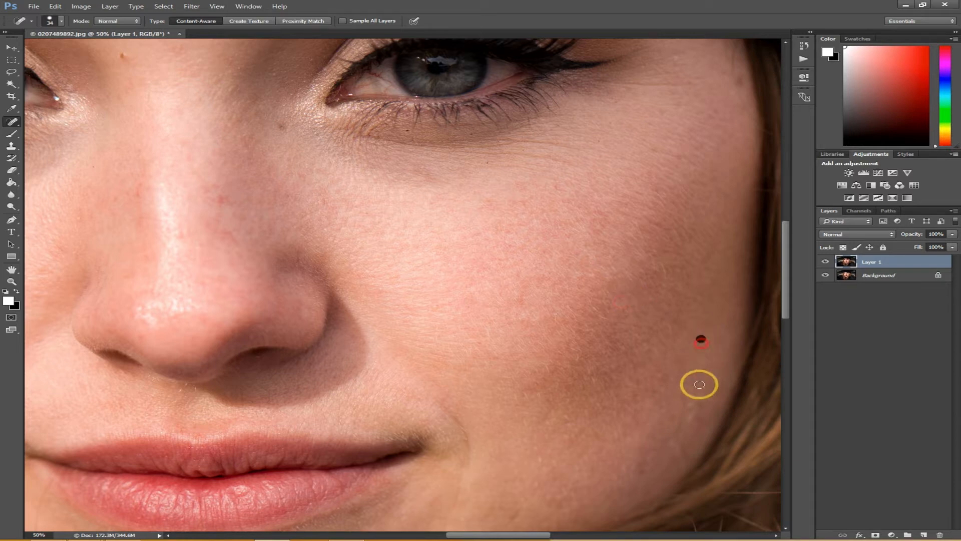
pyautogui.click(692, 416)
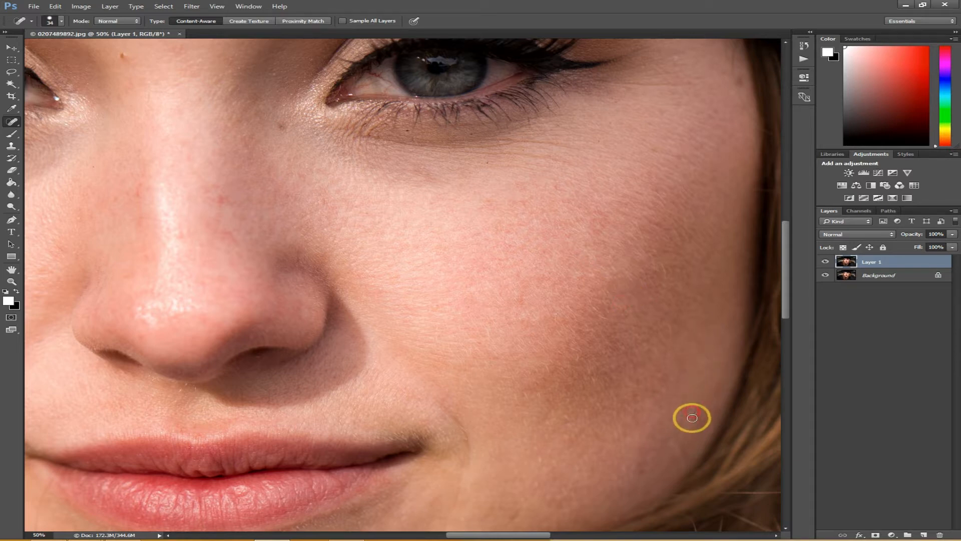
# - Heal the spots on the upper outer part of the right cheek, beside the eye and along the hairline
pyautogui.click(681, 157)
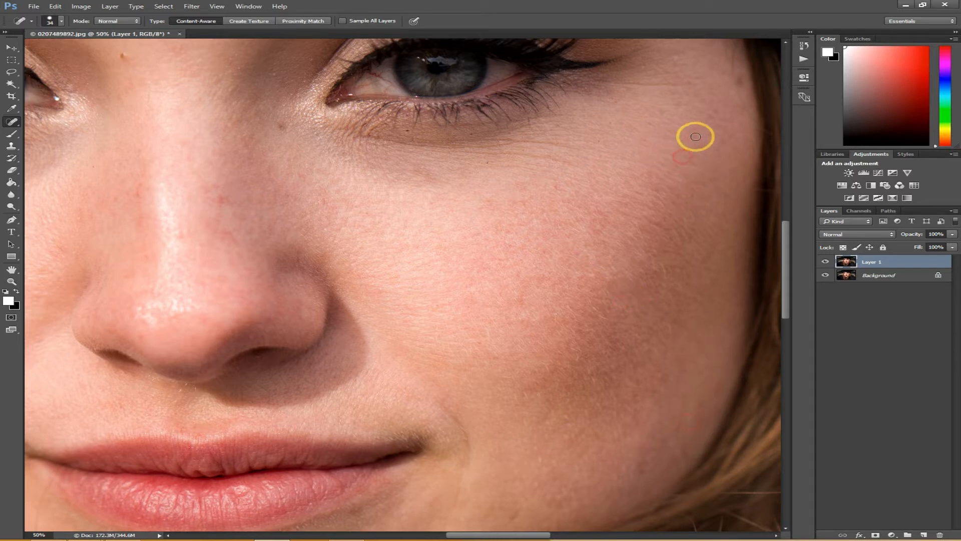
pyautogui.click(733, 50)
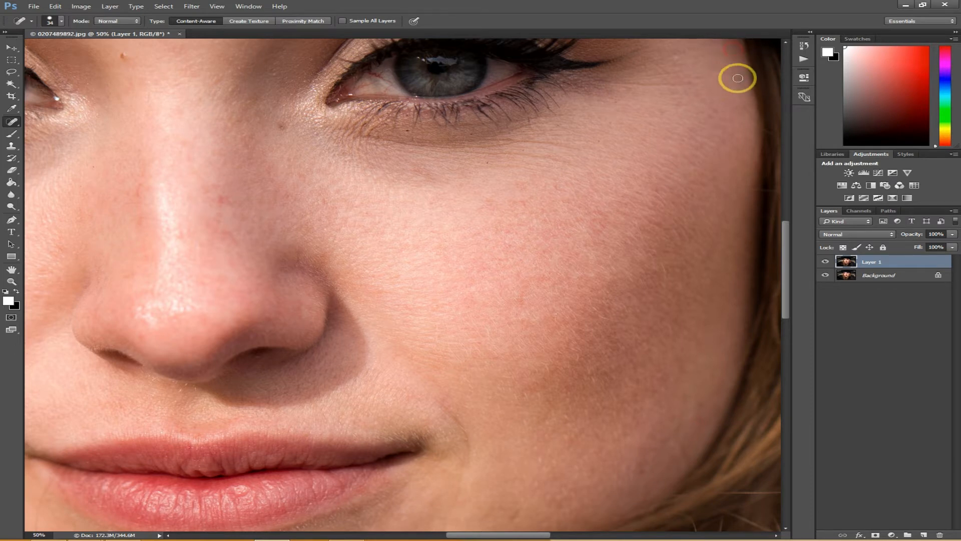
pyautogui.click(751, 118)
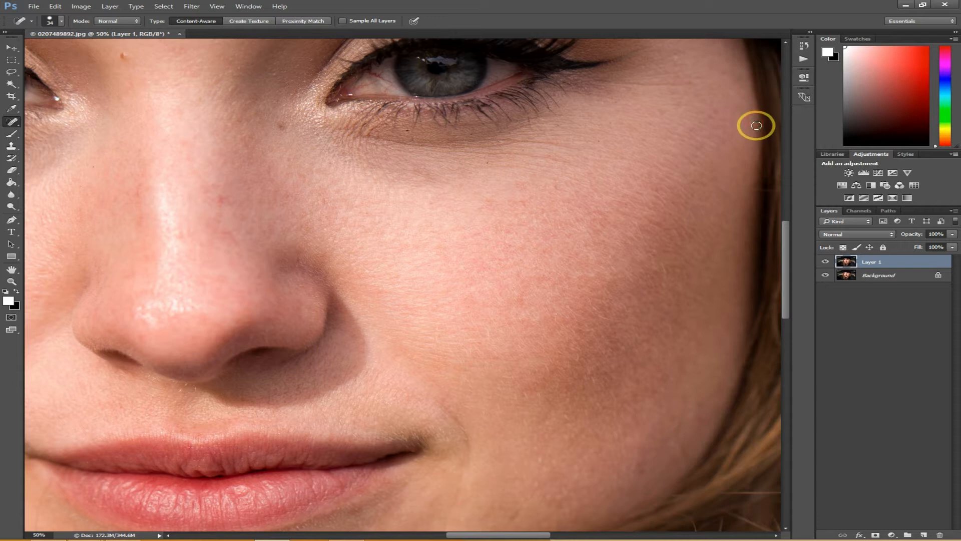
pyautogui.click(747, 108)
pyautogui.click(727, 73)
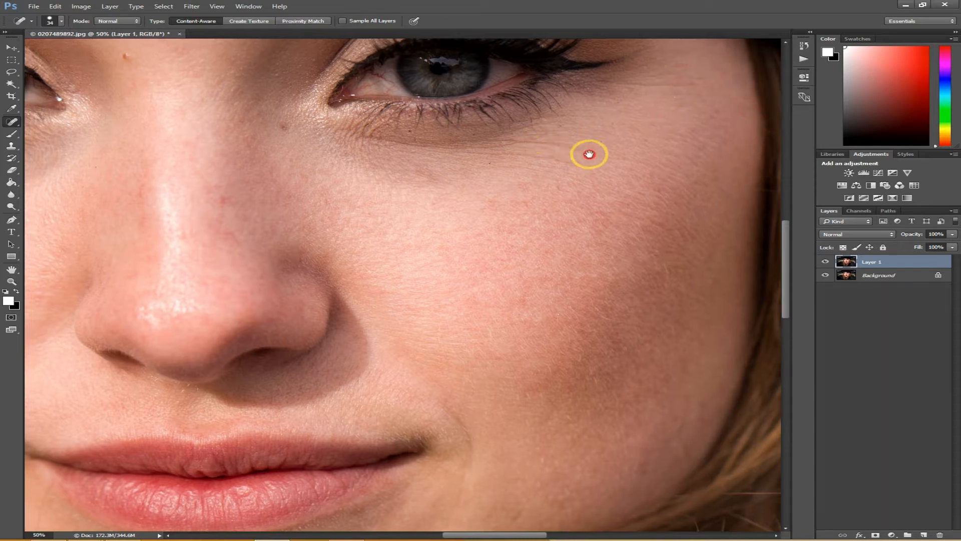
# - Heal the small spots along both sides of the nose bridge and below the inner eye corners
pyautogui.moveTo(588, 152); pyautogui.dragTo(642, 185)
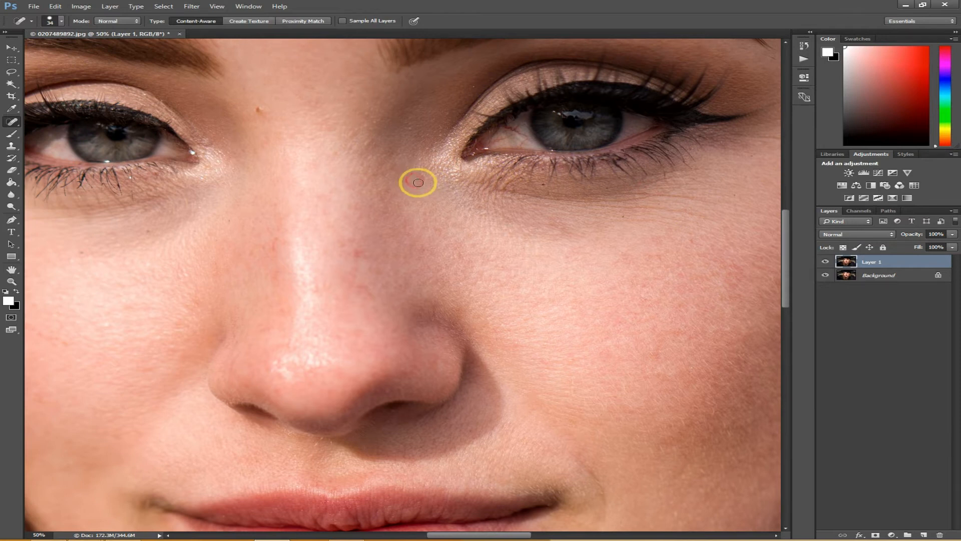
pyautogui.click(461, 255)
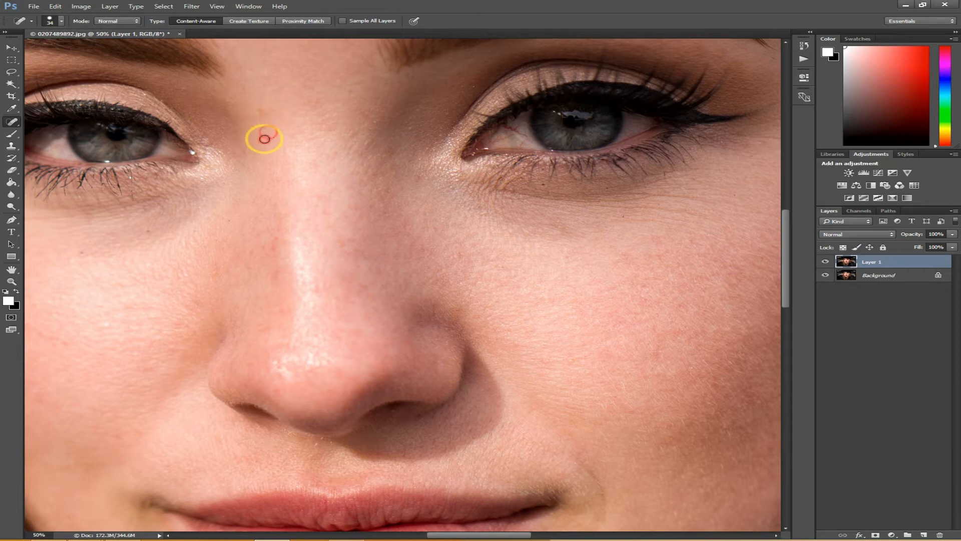
pyautogui.moveTo(313, 216); pyautogui.dragTo(590, 245)
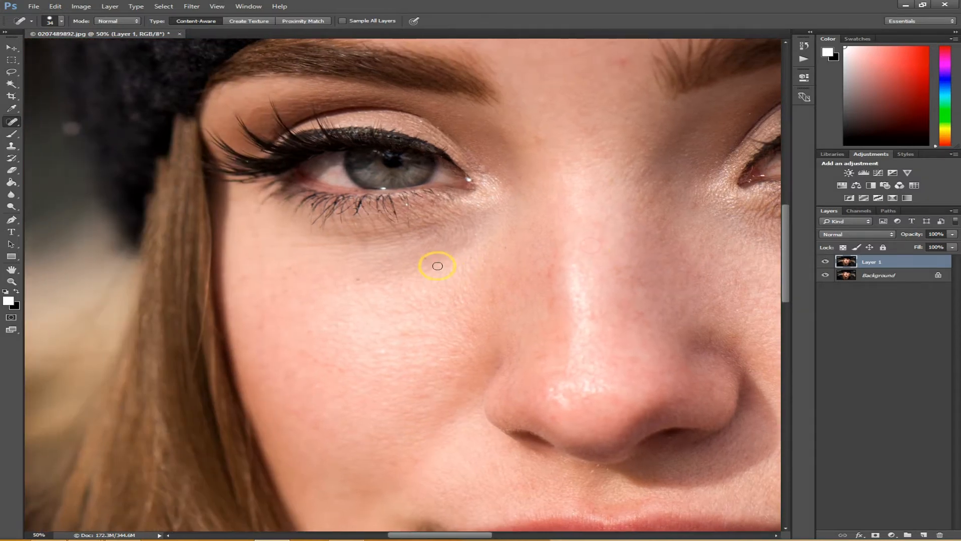
pyautogui.click(506, 248)
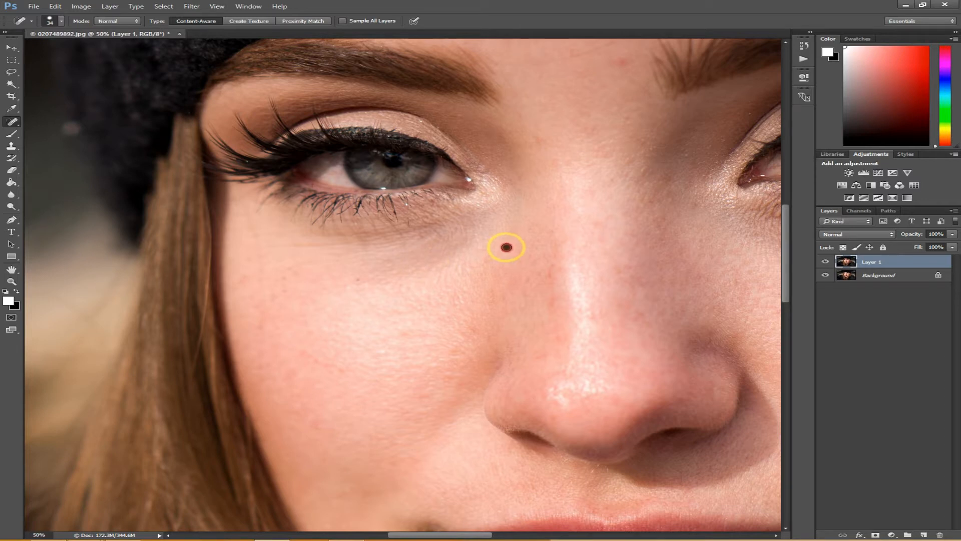
pyautogui.click(494, 266)
pyautogui.click(531, 251)
pyautogui.click(544, 260)
pyautogui.click(553, 278)
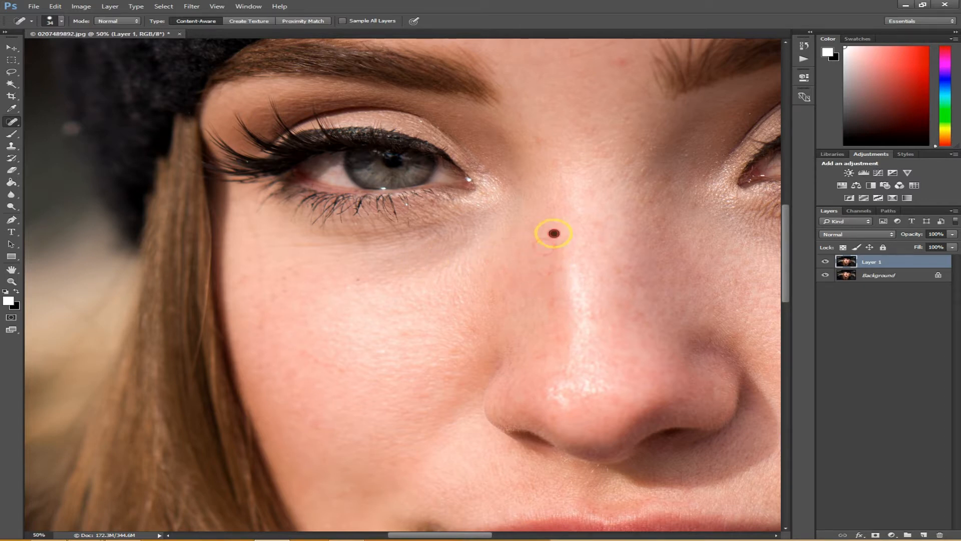
pyautogui.click(548, 275)
# - Heal the red spots and marks between the eyebrows and at the top of the nose bridge
pyautogui.click(619, 61)
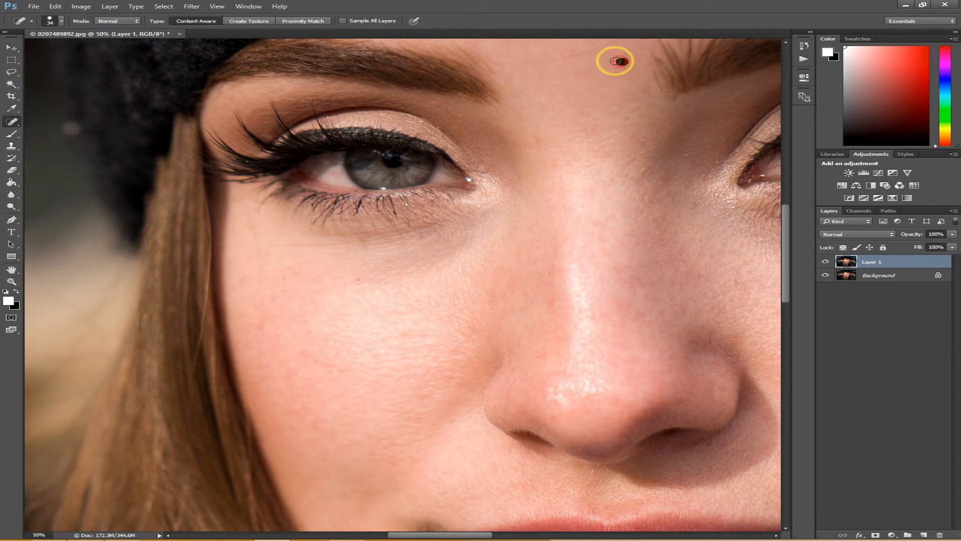
pyautogui.click(624, 76)
pyautogui.click(590, 132)
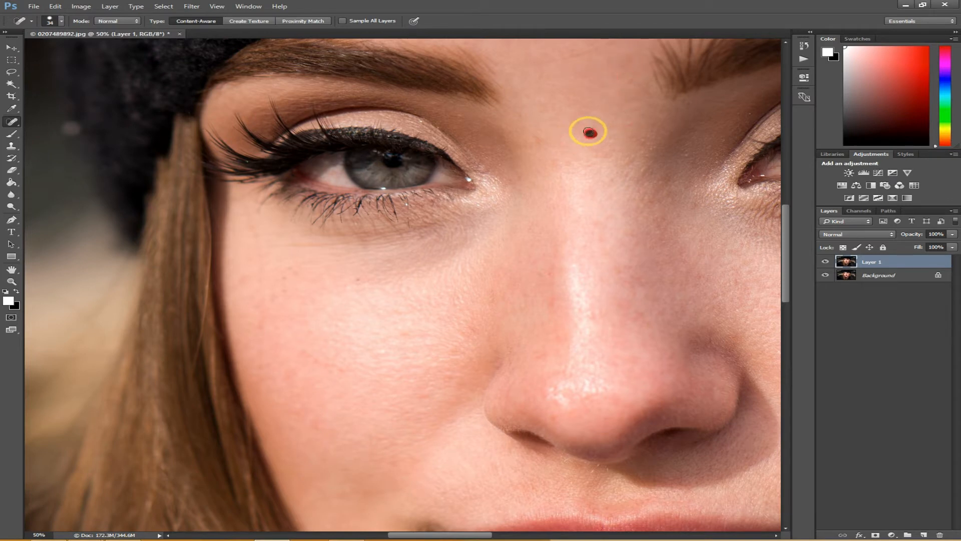
pyautogui.click(534, 140)
pyautogui.click(541, 140)
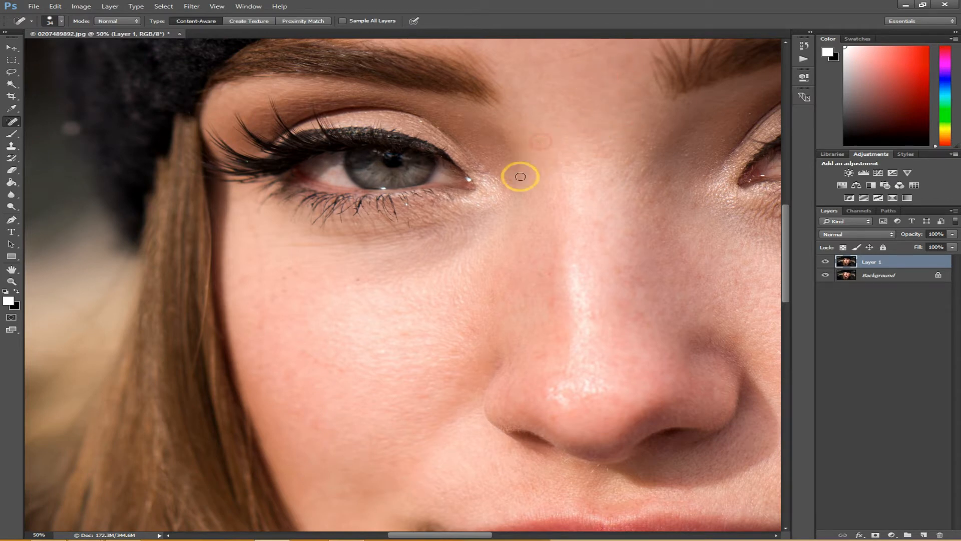
# - Heal the marks and fine hairs on the left cheek, beneath the outer eye and along the hair edge
pyautogui.moveTo(418, 291); pyautogui.dragTo(447, 280)
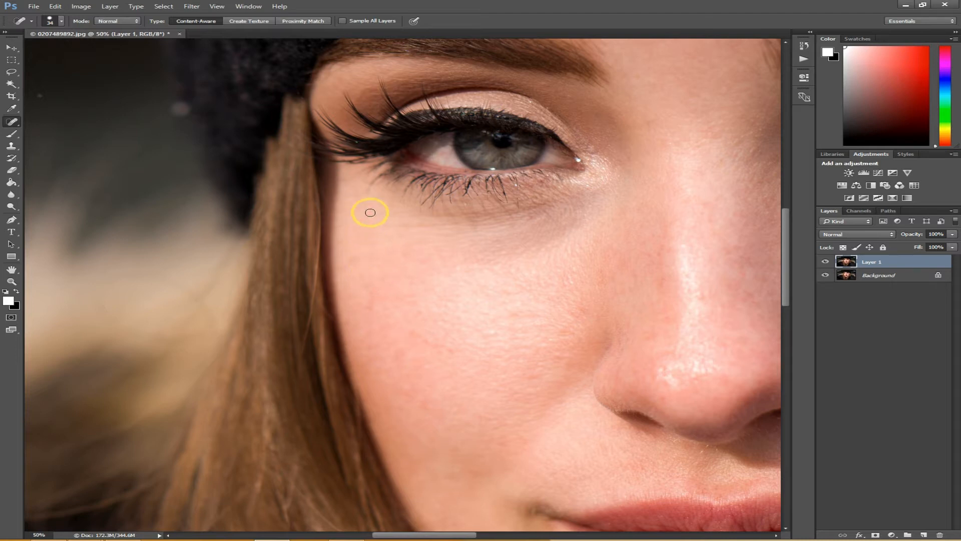
pyautogui.moveTo(358, 195); pyautogui.dragTo(369, 227)
pyautogui.moveTo(371, 279); pyautogui.dragTo(371, 281)
pyautogui.moveTo(371, 291); pyautogui.dragTo(372, 306)
pyautogui.click(371, 308)
pyautogui.click(372, 283)
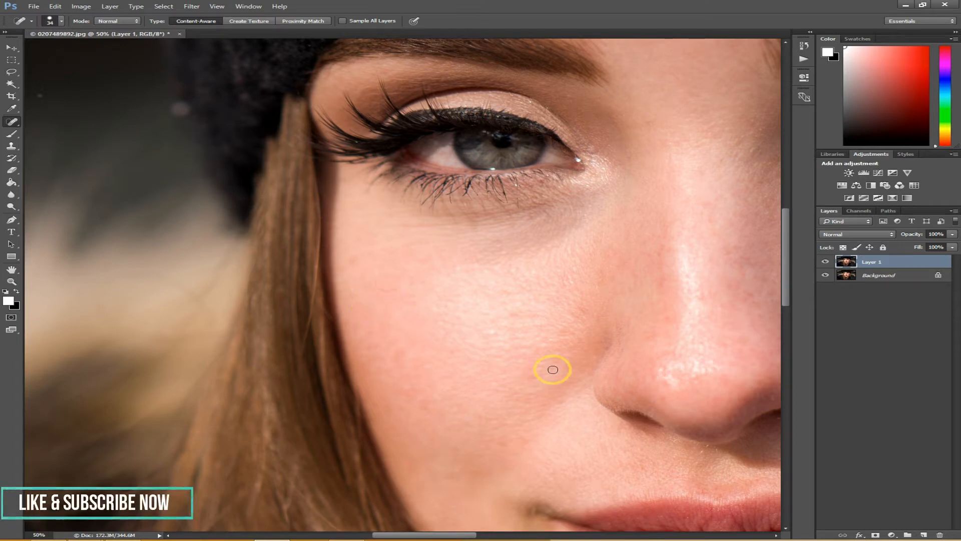
# - Heal the fine lines and marks across the forehead above and between the eyebrows
pyautogui.moveTo(572, 335)
pyautogui.mouseDown()
pyautogui.moveTo(360, 183)
pyautogui.moveTo(286, 143)
pyautogui.moveTo(236, 148)
pyautogui.mouseUp()
pyautogui.moveTo(536, 276)
pyautogui.mouseDown()
pyautogui.moveTo(390, 131)
pyautogui.moveTo(370, 348)
pyautogui.moveTo(501, 367)
pyautogui.moveTo(502, 391)
pyautogui.moveTo(397, 363)
pyautogui.moveTo(313, 358)
pyautogui.moveTo(466, 399)
pyautogui.mouseUp()
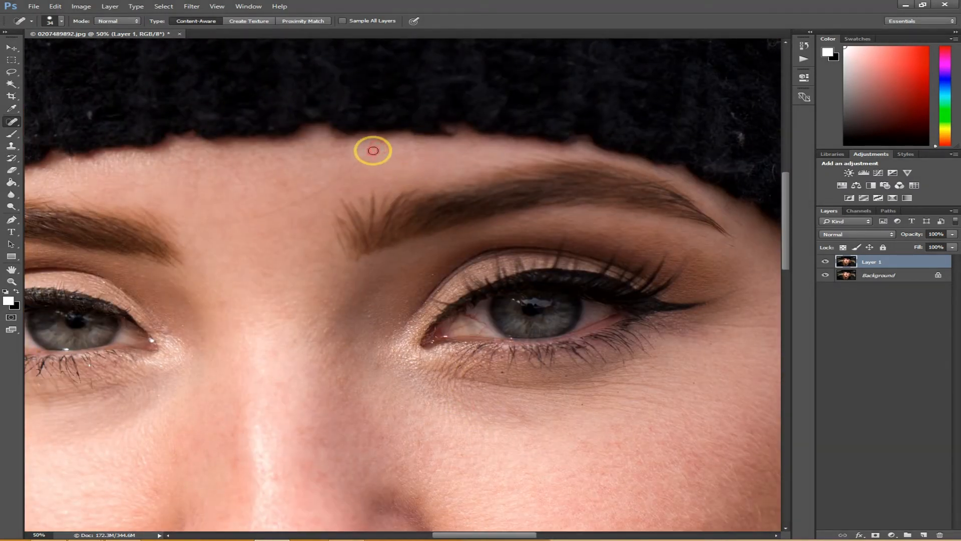
pyautogui.moveTo(359, 161); pyautogui.dragTo(282, 207)
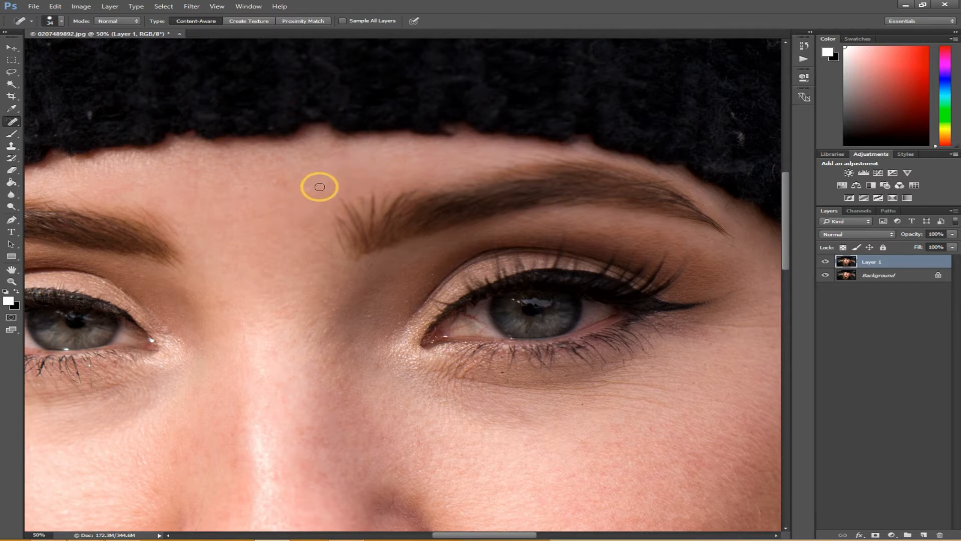
pyautogui.click(340, 170)
pyautogui.moveTo(357, 164); pyautogui.dragTo(368, 162)
pyautogui.moveTo(274, 212)
pyautogui.mouseDown()
pyautogui.moveTo(216, 223)
pyautogui.moveTo(235, 213)
pyautogui.mouseUp()
pyautogui.moveTo(280, 253); pyautogui.dragTo(506, 159)
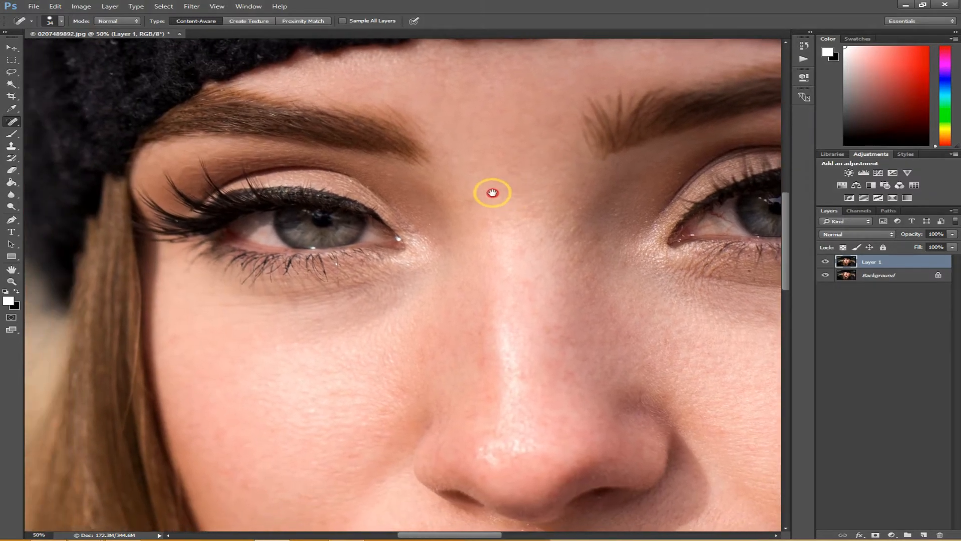
# - Compare the whole portrait before and after retouching by toggling the visibility of Layer 1
pyautogui.press('z')
pyautogui.hotkey('ctrl', '0')
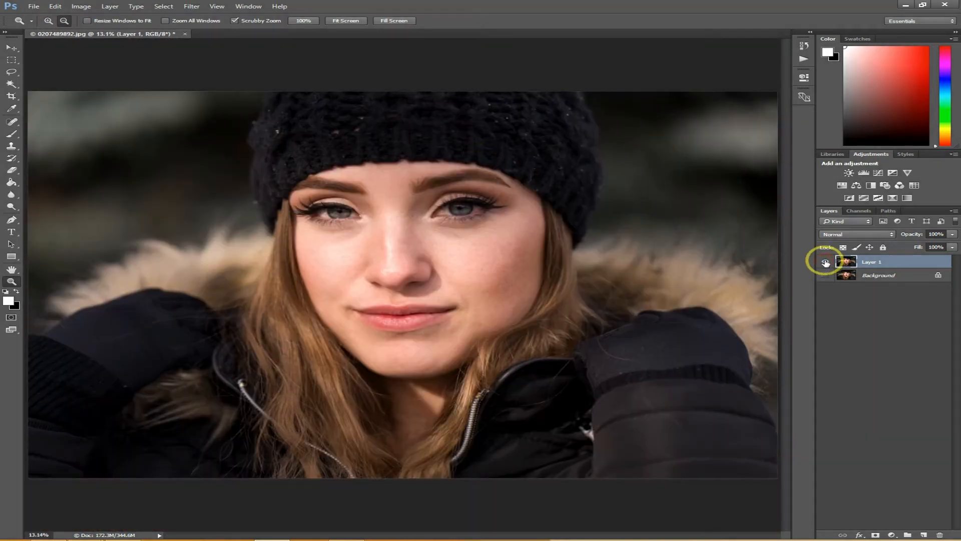
pyautogui.click(826, 262)
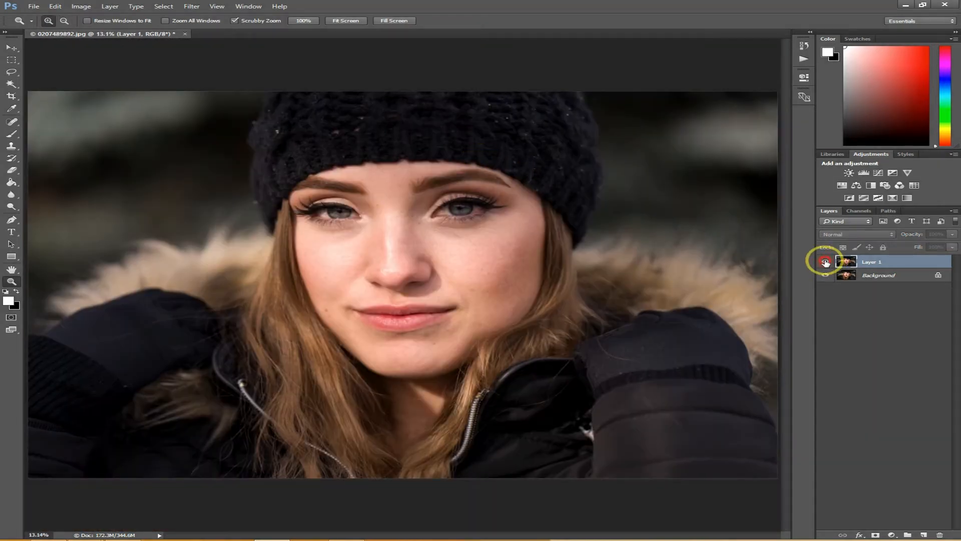
pyautogui.click(826, 262)
pyautogui.click(825, 262)
pyautogui.click(825, 262)
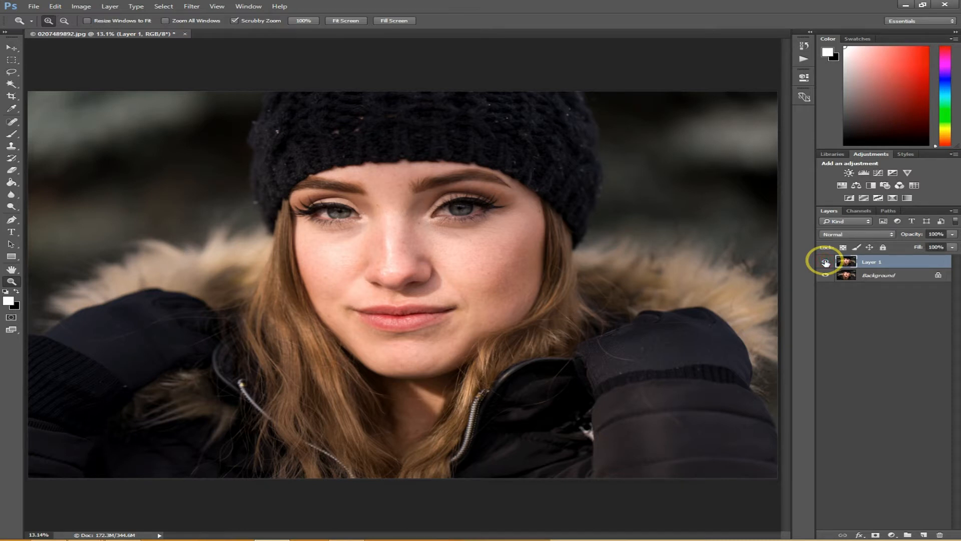
pyautogui.click(826, 262)
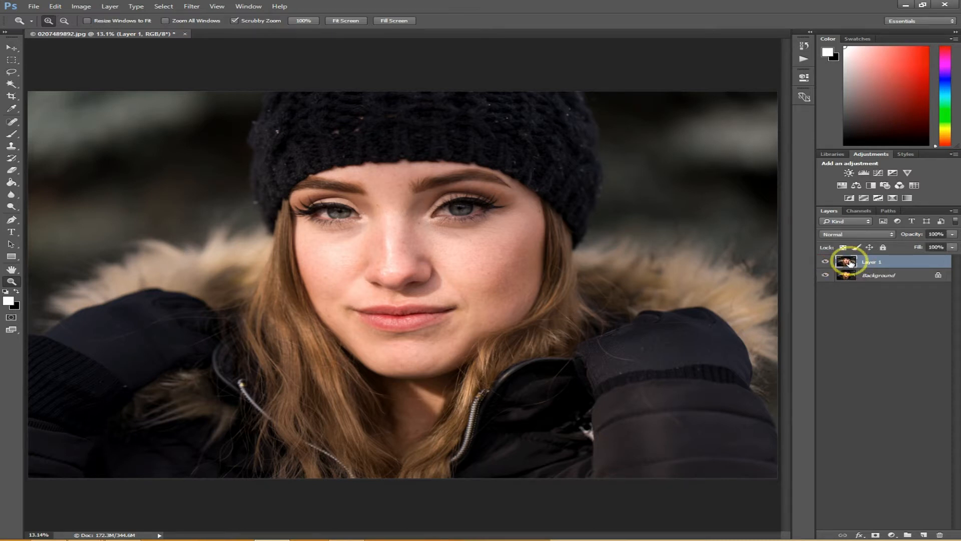
# - Duplicate Layer 1 twice, hide the uppermost copy and select Layer 1 copy
pyautogui.hotkey('ctrl', 'j')
pyautogui.hotkey('ctrl', 'j')
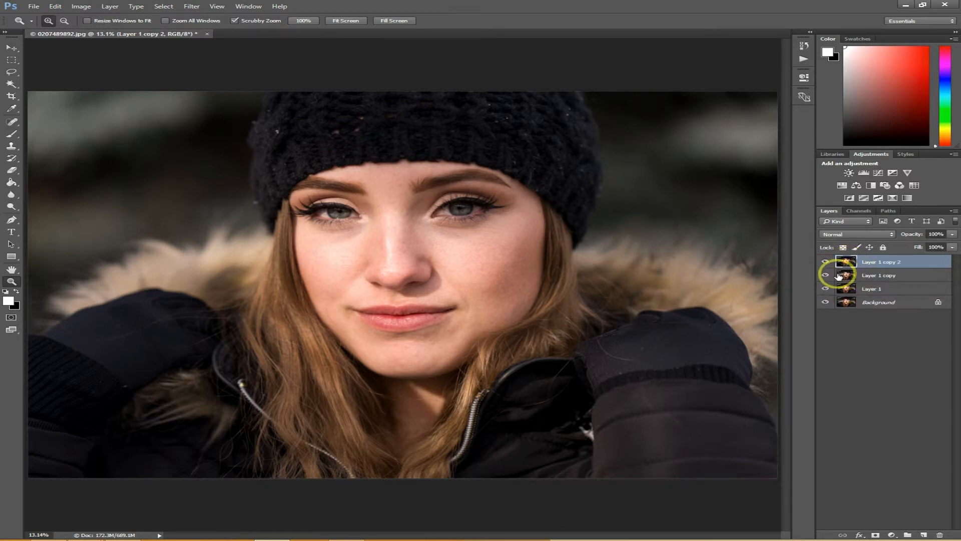
pyautogui.click(847, 275)
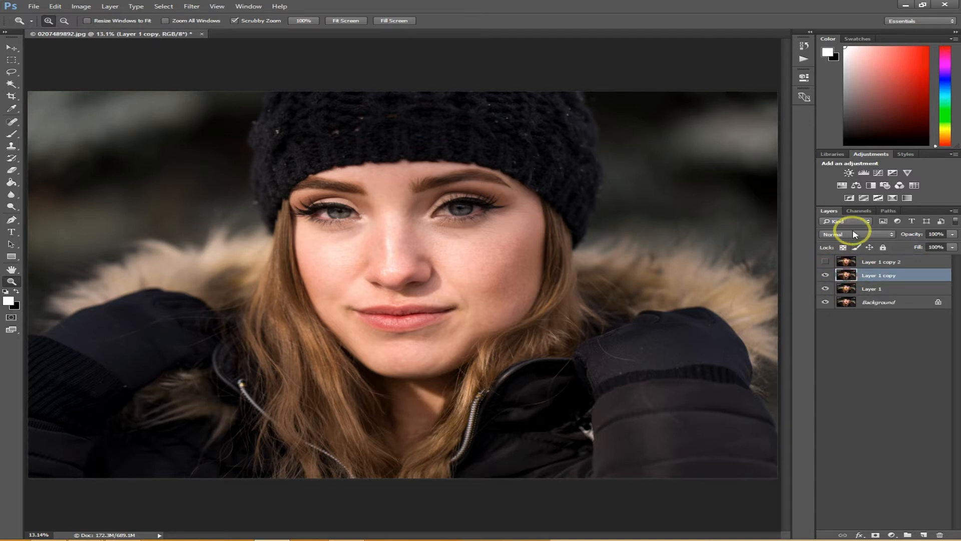
# - Try the Darken blend mode on Layer 1 copy and settle on Multiply
pyautogui.click(853, 235)
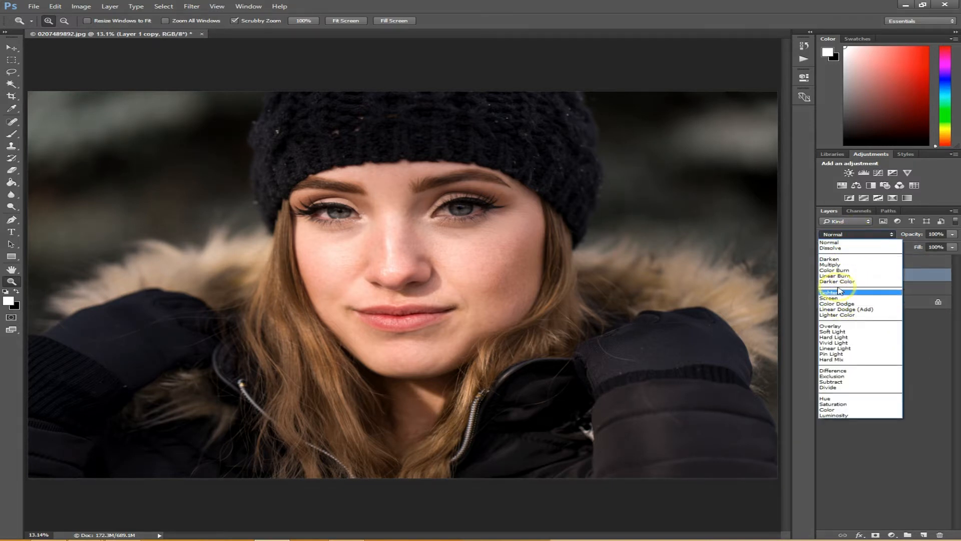
pyautogui.click(837, 259)
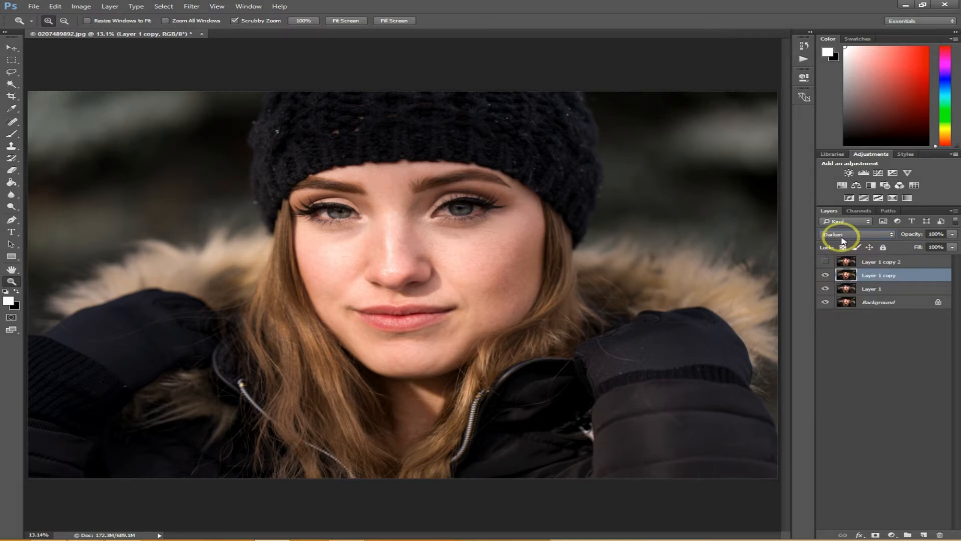
pyautogui.click(843, 234)
pyautogui.click(846, 264)
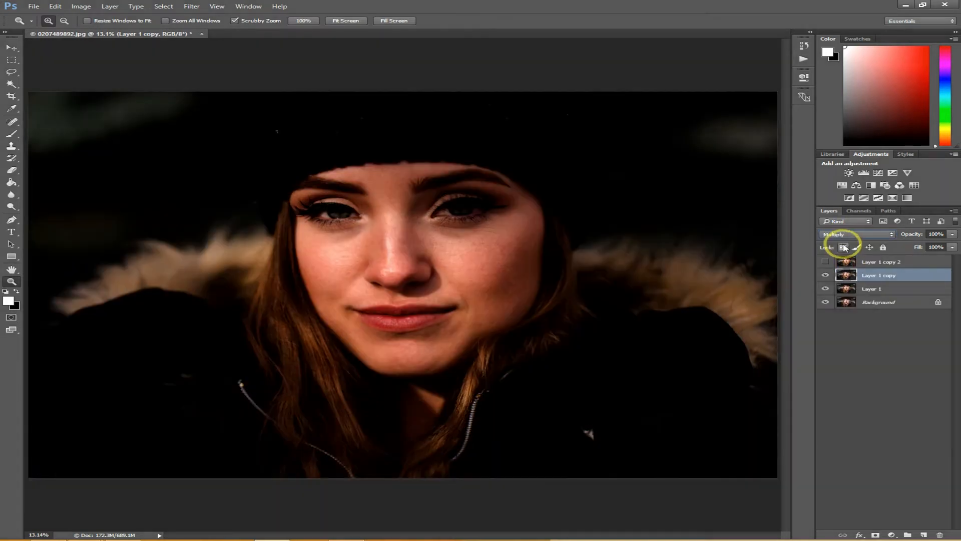
# - In Layer 1 copy's Blending Options, split the Blend If underlying-layer highlight range to 0 / 141 and apply it
pyautogui.rightClick(847, 277)
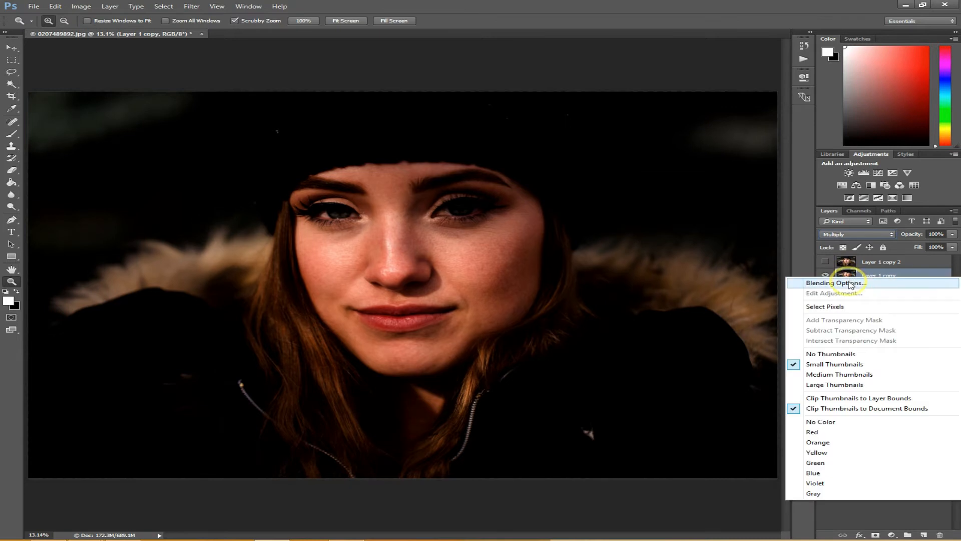
pyautogui.click(849, 284)
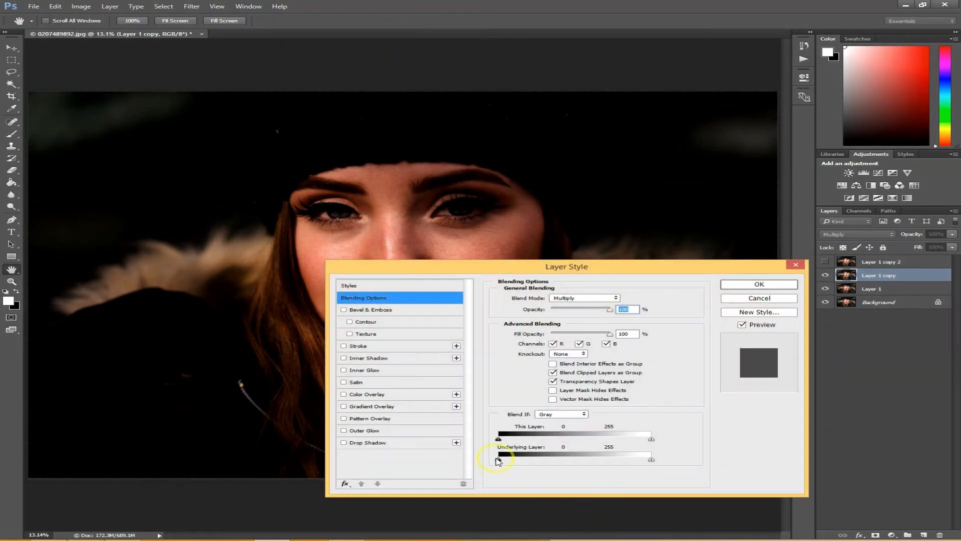
pyautogui.moveTo(498, 460)
pyautogui.mouseDown()
pyautogui.moveTo(557, 456)
pyautogui.moveTo(498, 459)
pyautogui.mouseUp()
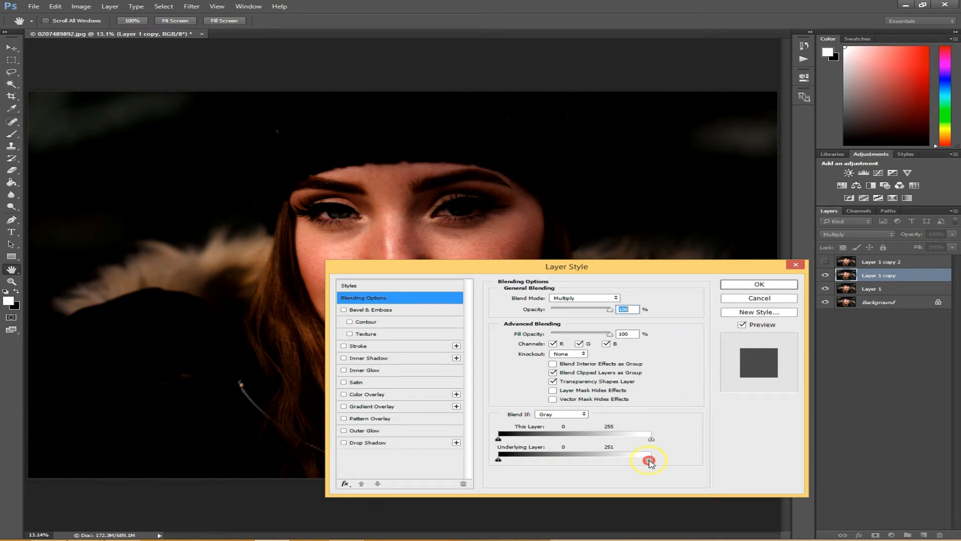
pyautogui.moveTo(626, 462); pyautogui.dragTo(495, 465)
pyautogui.click(763, 284)
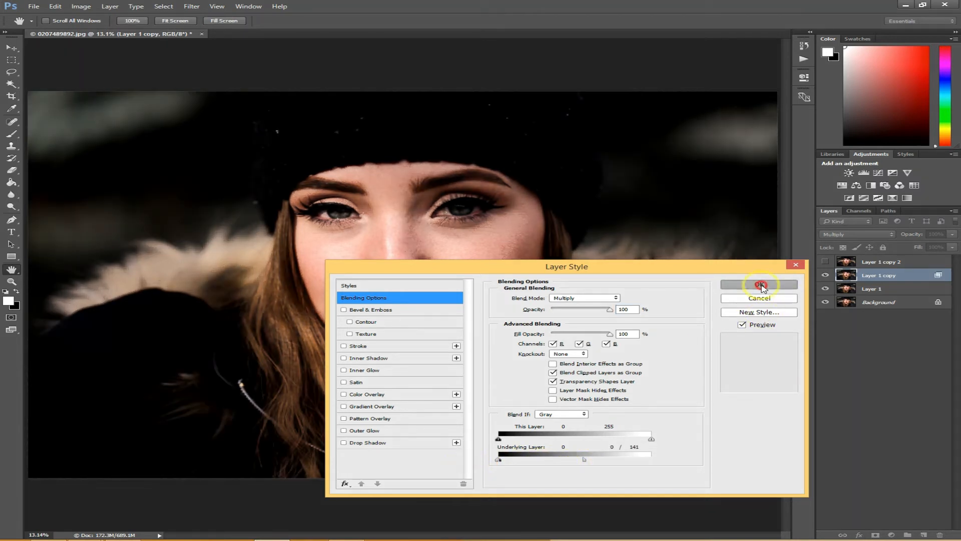
# - Show Layer 1 copy 2 and set its blend mode to Screen
pyautogui.click(846, 263)
pyautogui.click(825, 261)
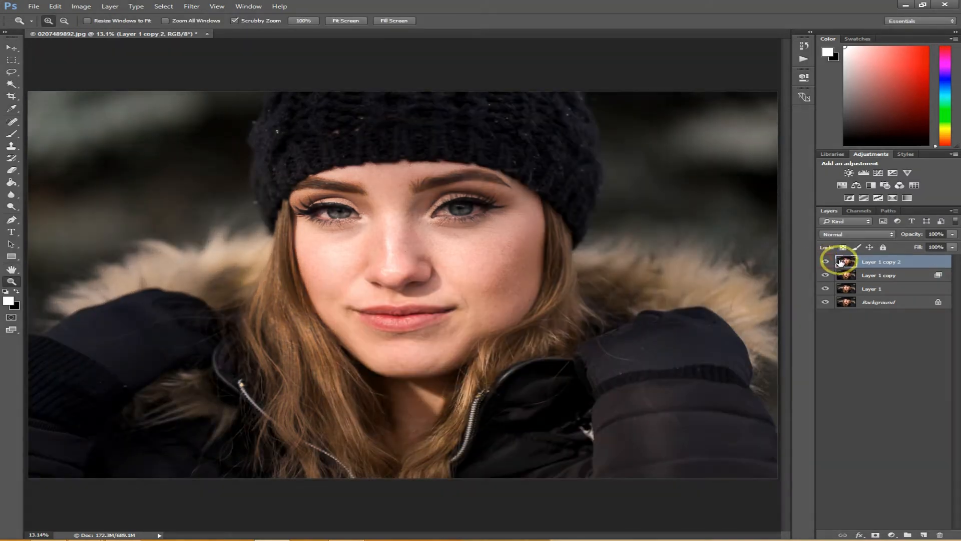
pyautogui.click(837, 233)
pyautogui.click(830, 298)
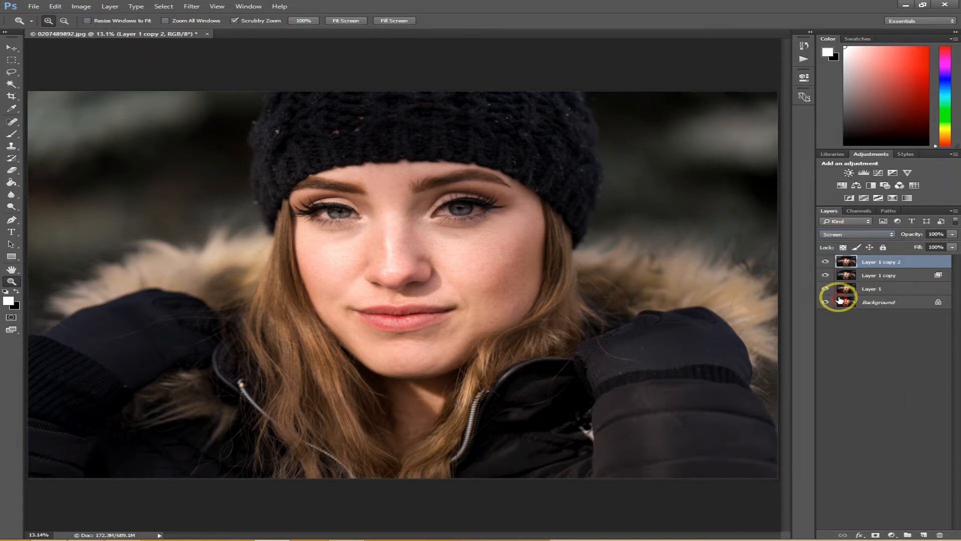
# - In Layer 1 copy 2's Blending Options, split the Blend If underlying-layer shadow range to 176 / 255 and apply it
pyautogui.rightClick(846, 263)
pyautogui.click(845, 265)
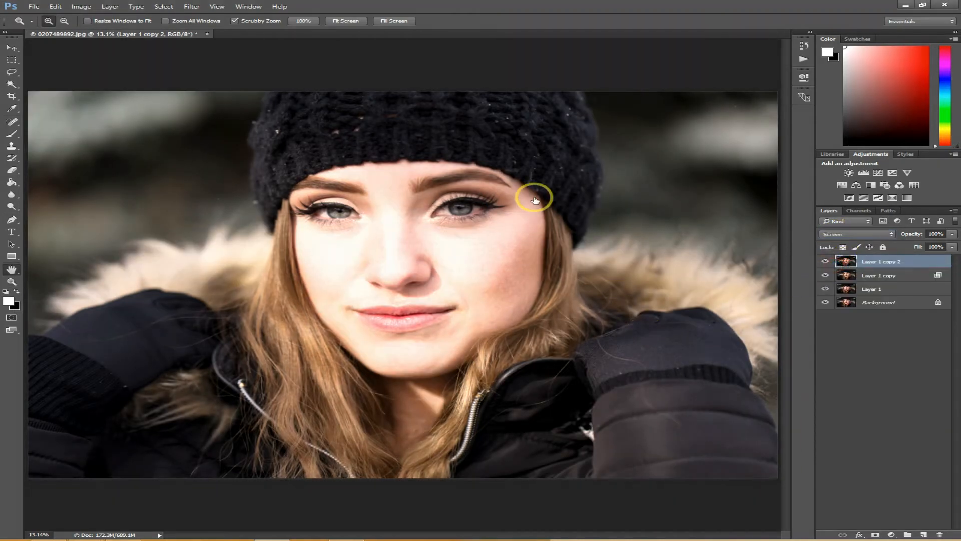
pyautogui.moveTo(502, 271); pyautogui.dragTo(664, 258)
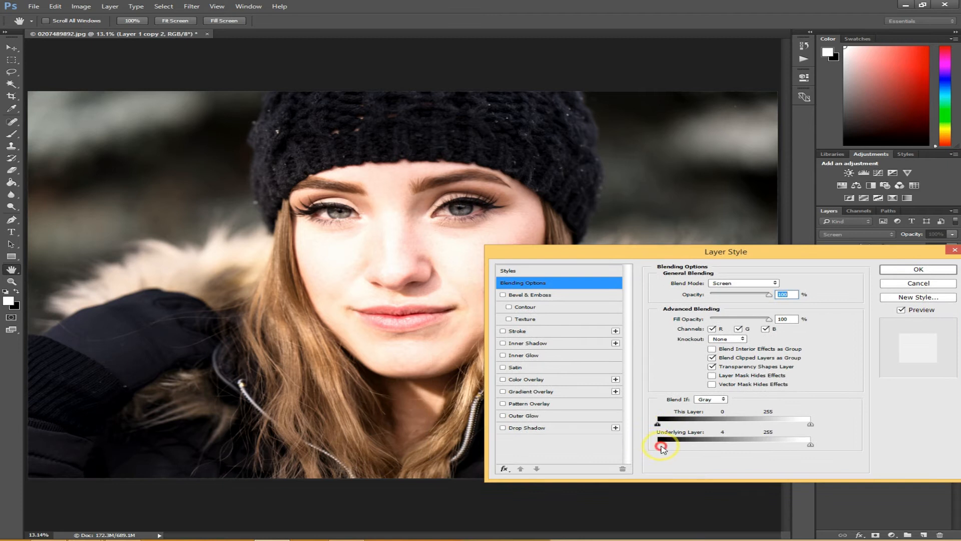
pyautogui.moveTo(661, 447); pyautogui.dragTo(848, 449)
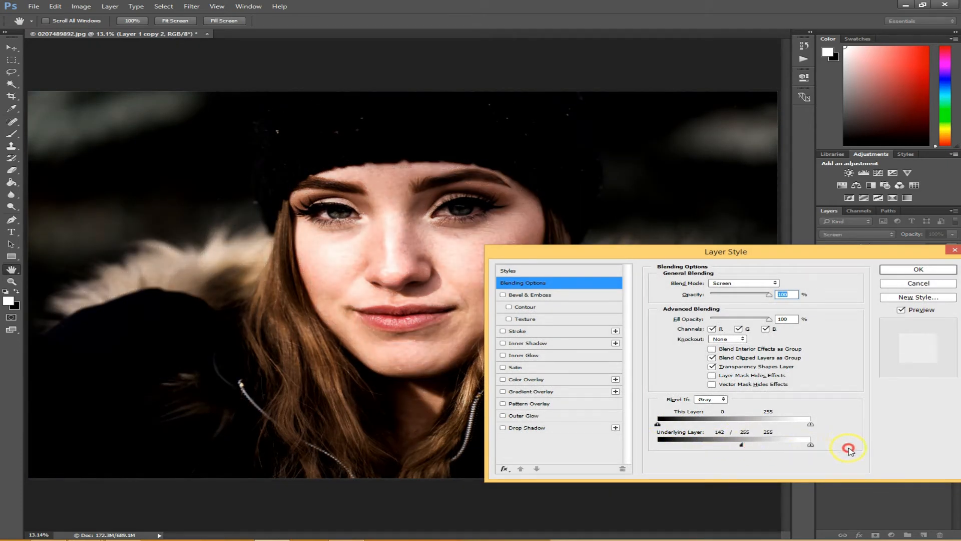
pyautogui.moveTo(755, 448); pyautogui.dragTo(760, 448)
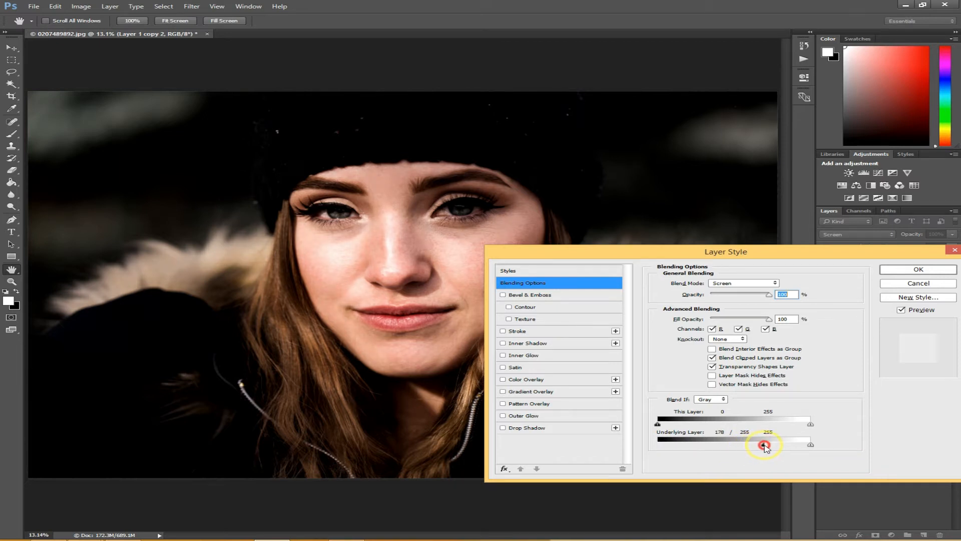
pyautogui.moveTo(761, 447); pyautogui.dragTo(748, 449)
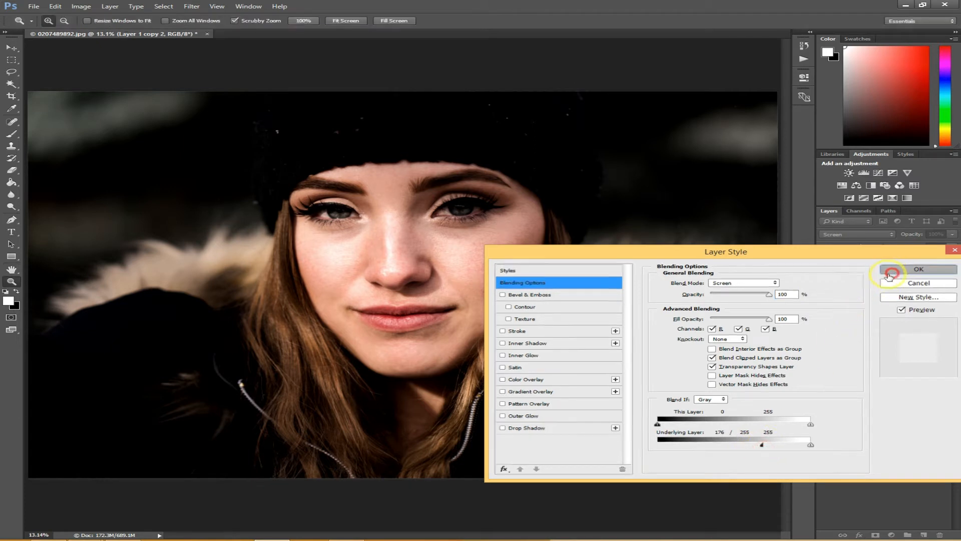
pyautogui.click(894, 269)
# - Group Layer 1 copy and Layer 1 copy 2 together, then activate the Spot Healing Brush
pyautogui.keyDown('shift'); pyautogui.click(875, 276); pyautogui.keyUp('shift')
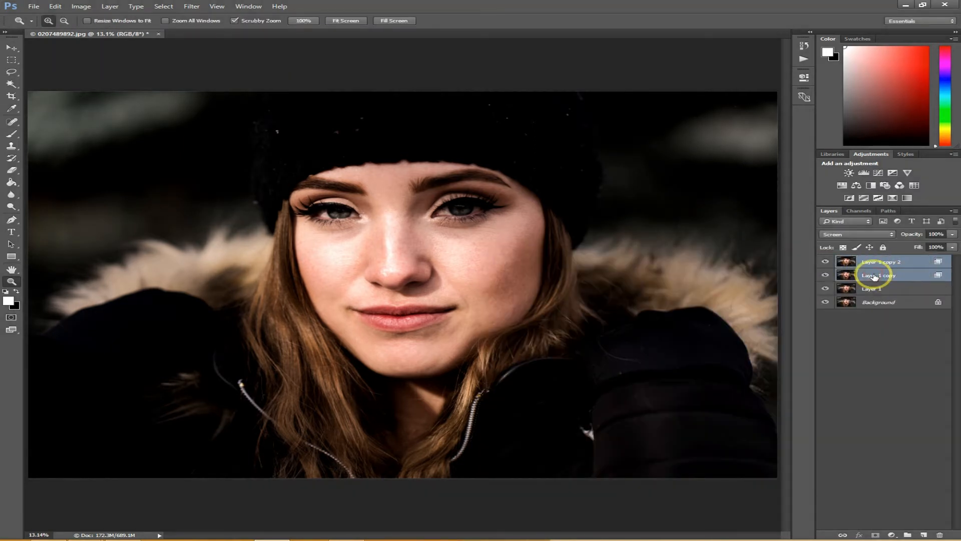
pyautogui.hotkey('ctrl', 'g')
pyautogui.press('j')
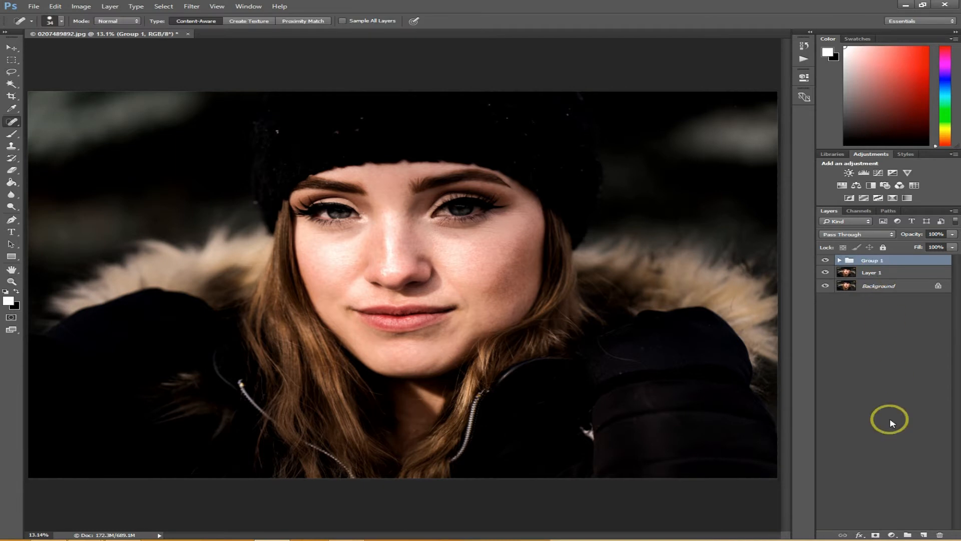
# - Add a black mask to Group 1 and fill it using Apply Image with the Merged layer, RGB channel and Normal blending
pyautogui.keyDown('alt'); pyautogui.click(875, 534); pyautogui.keyUp('alt')
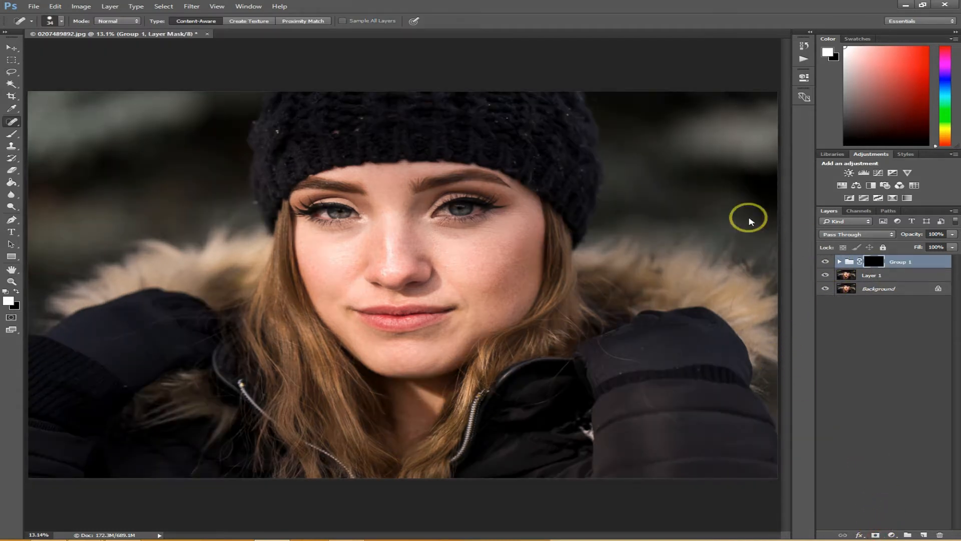
pyautogui.click(81, 6)
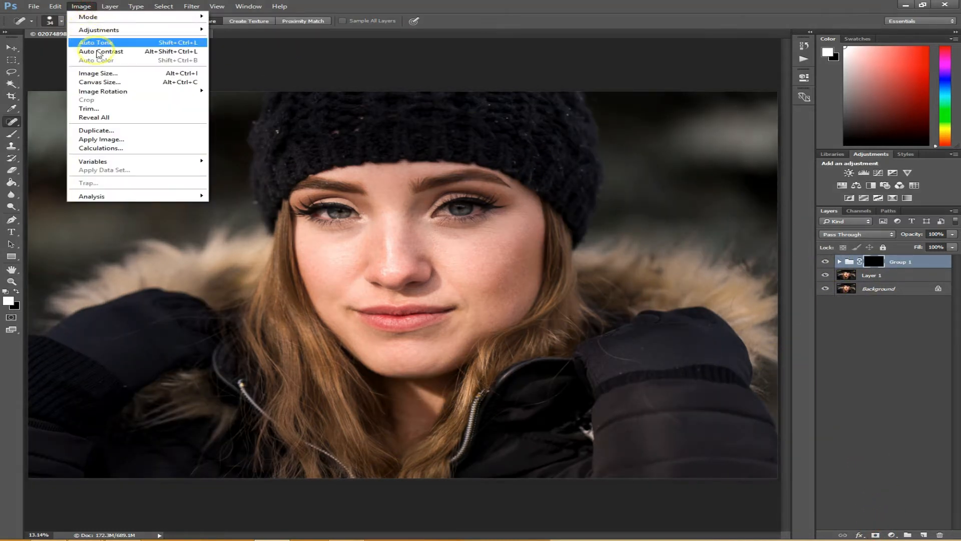
pyautogui.click(123, 140)
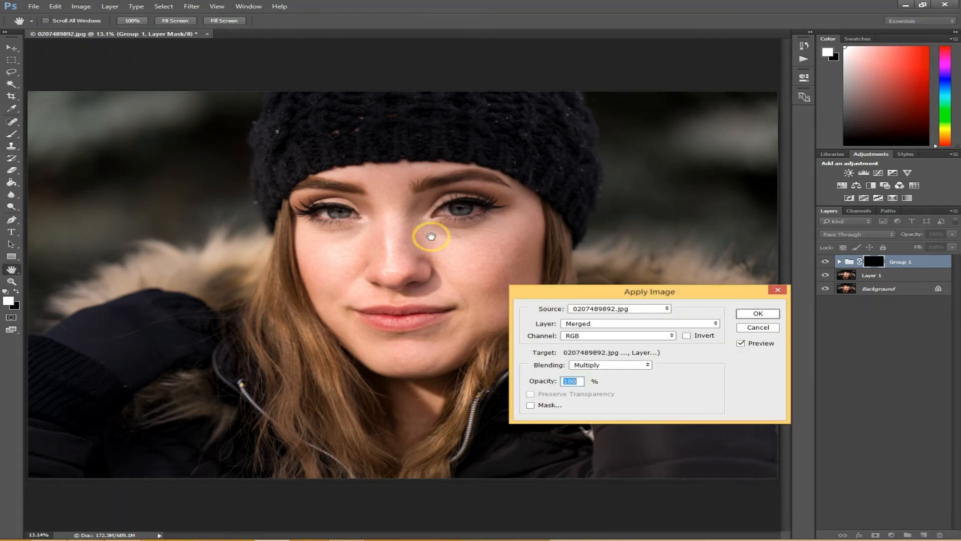
pyautogui.click(619, 323)
pyautogui.click(616, 324)
pyautogui.click(613, 325)
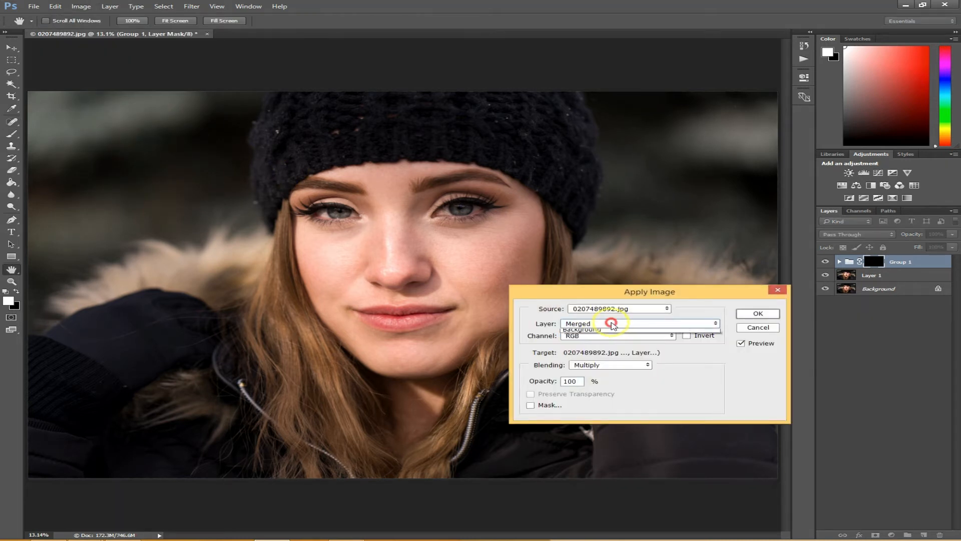
pyautogui.click(611, 324)
pyautogui.click(603, 366)
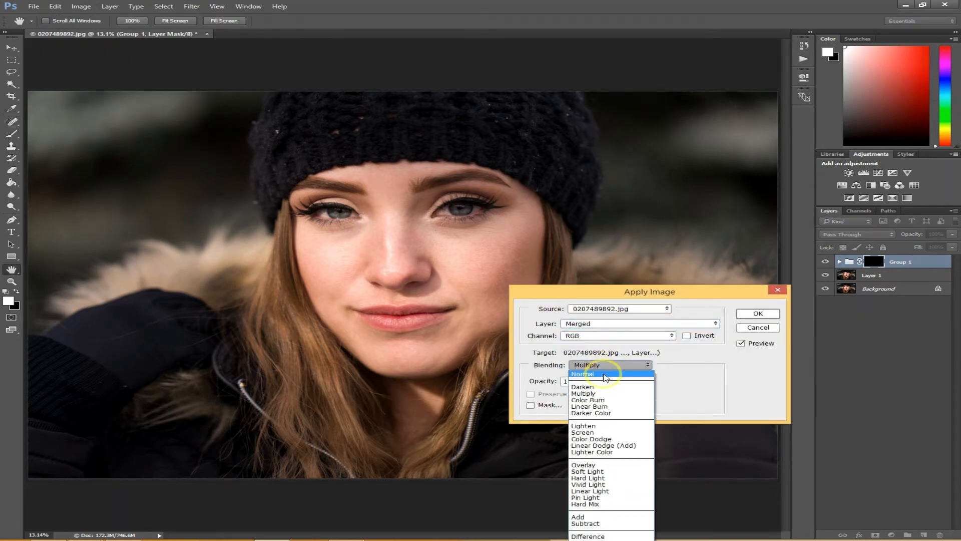
pyautogui.click(602, 376)
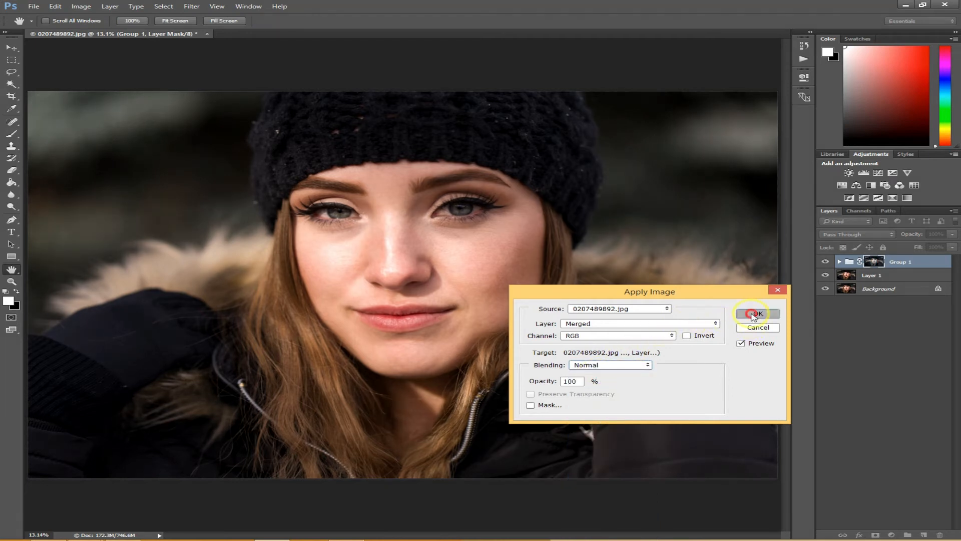
pyautogui.click(753, 314)
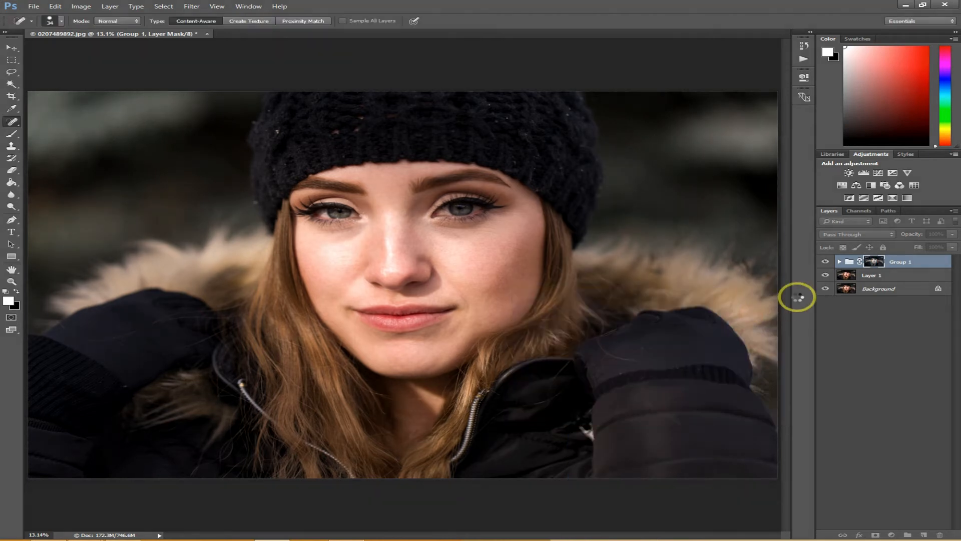
# - Compare the portrait with Group 1 hidden and shown
pyautogui.click(825, 262)
pyautogui.click(826, 262)
pyautogui.click(825, 262)
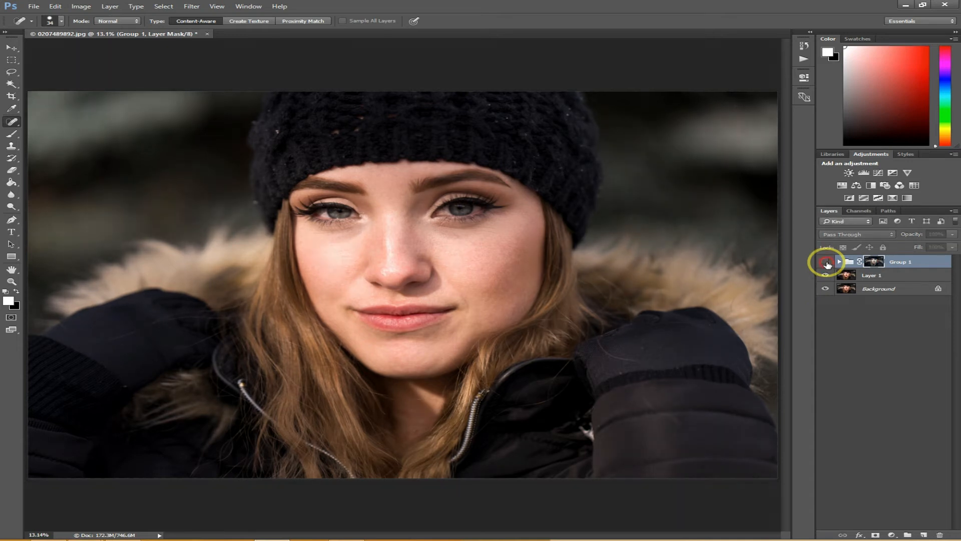
pyautogui.click(825, 262)
pyautogui.click(826, 262)
pyautogui.click(826, 262)
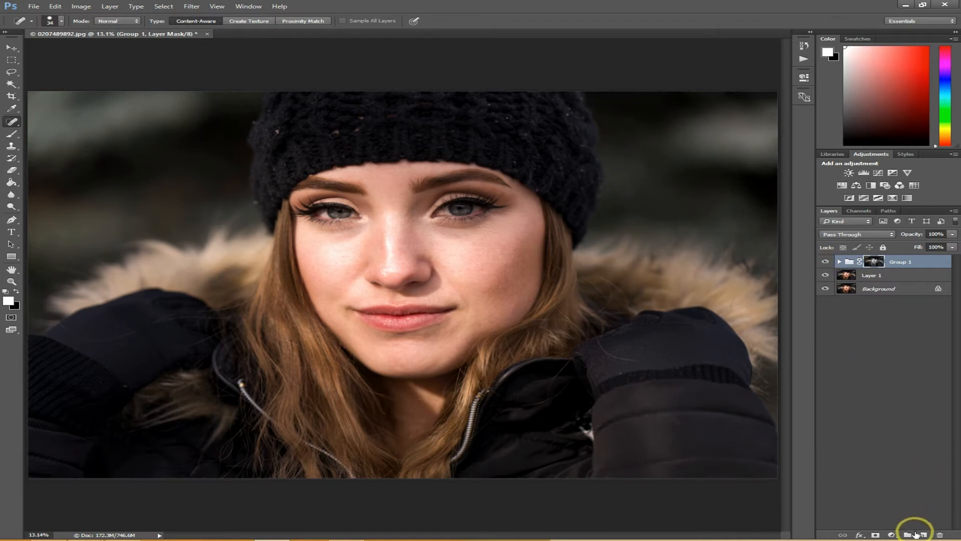
# - Add a white Solid Color fill layer above Group 1
pyautogui.click(891, 535)
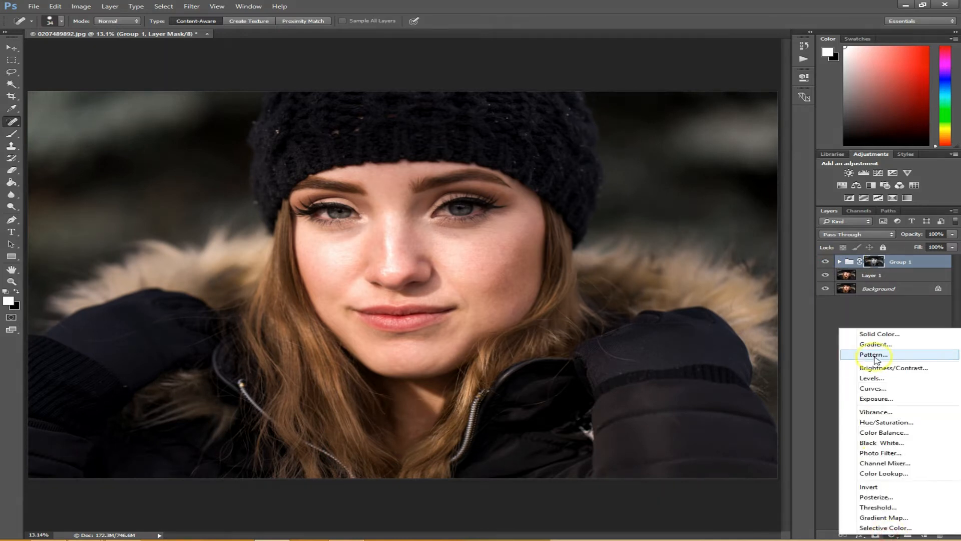
pyautogui.click(877, 334)
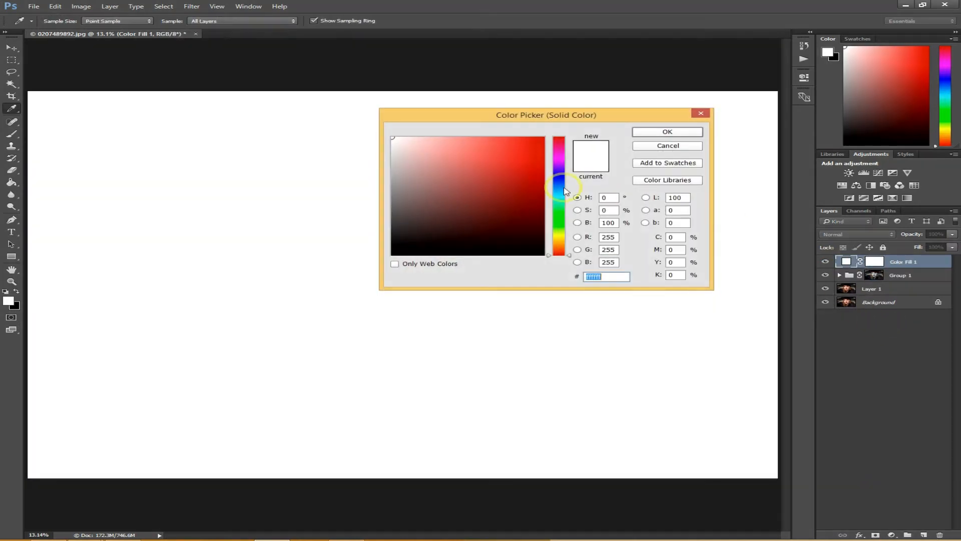
pyautogui.click(668, 132)
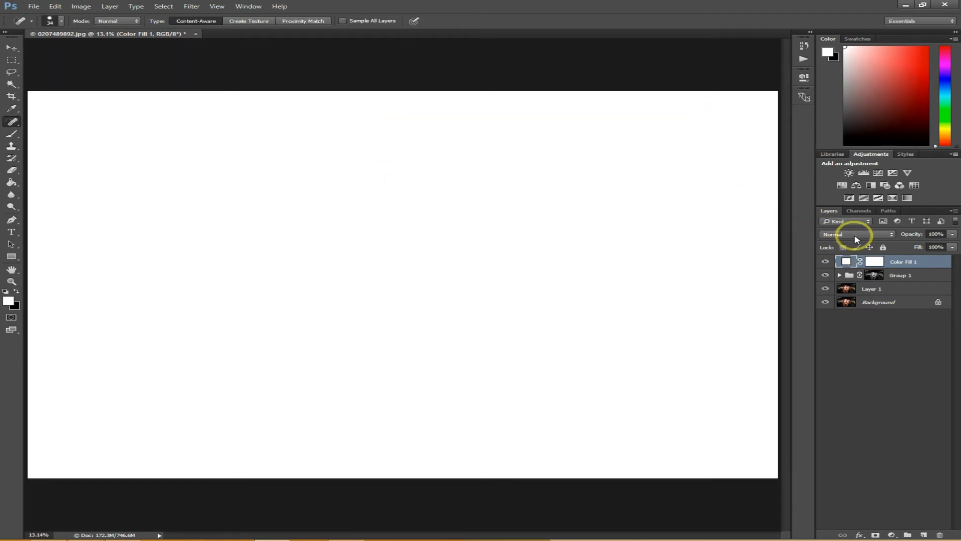
# - In Color Fill 1's Blending Options, split the Blend If underlying-layer shadow range to 37 / 255, and invert the layer's mask to black
pyautogui.rightClick(845, 261)
pyautogui.click(847, 268)
pyautogui.moveTo(460, 80); pyautogui.dragTo(649, 231)
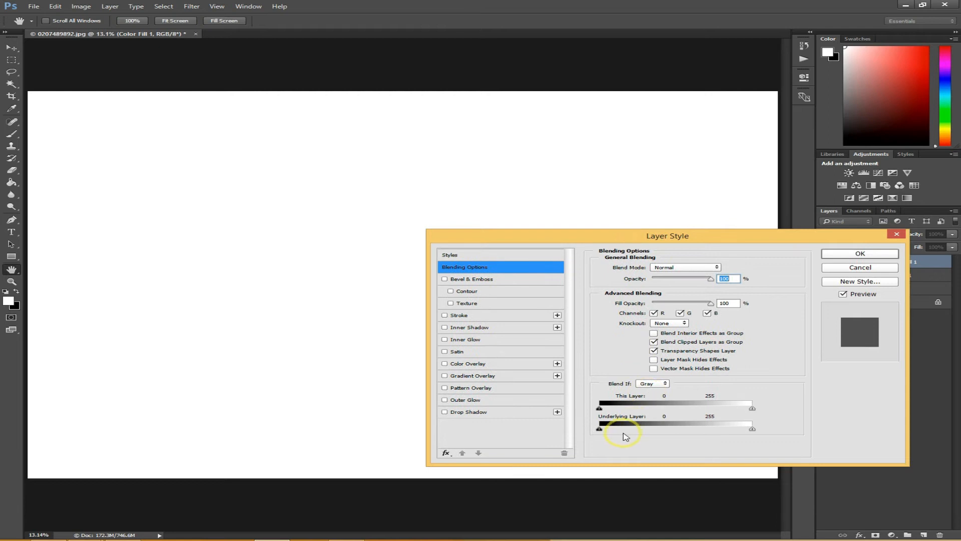
pyautogui.moveTo(604, 433); pyautogui.dragTo(817, 418)
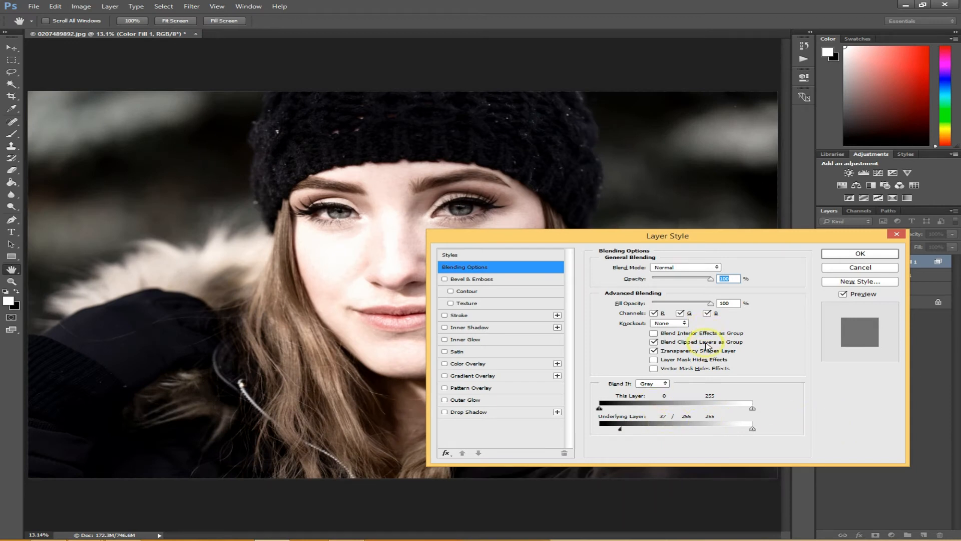
pyautogui.click(859, 255)
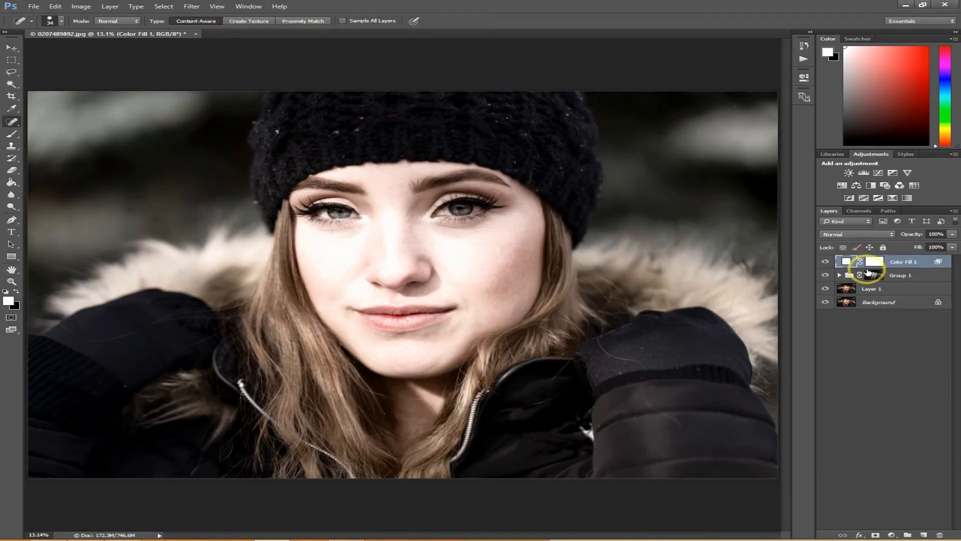
pyautogui.click(875, 262)
pyautogui.hotkey('ctrl', 'i')
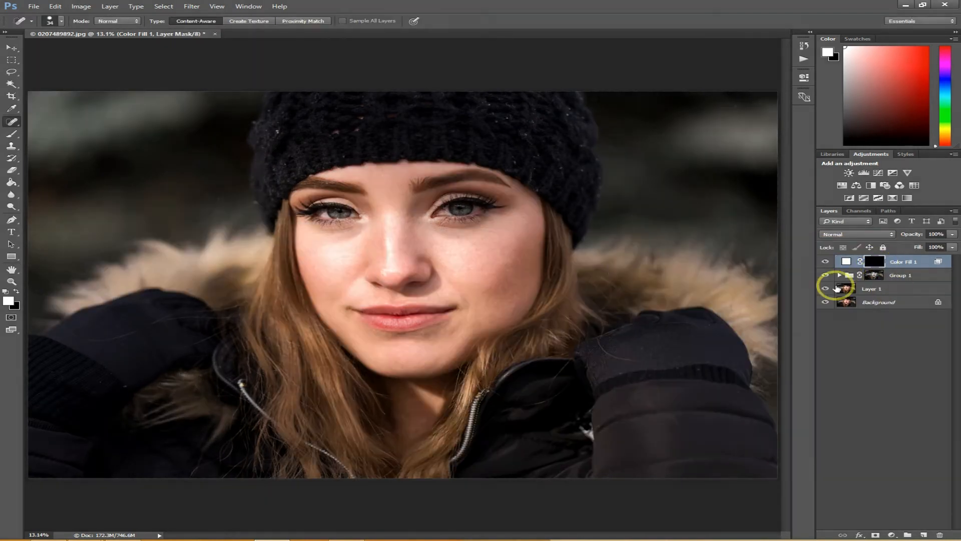
# - With the Brush at 47% opacity and 56% flow, paint white over both irises on Color Fill 1's mask
pyautogui.keyDown('ctrl'); pyautogui.click(455, 203); pyautogui.keyUp('ctrl')
pyautogui.keyDown('ctrl'); pyautogui.click(447, 186); pyautogui.keyUp('ctrl')
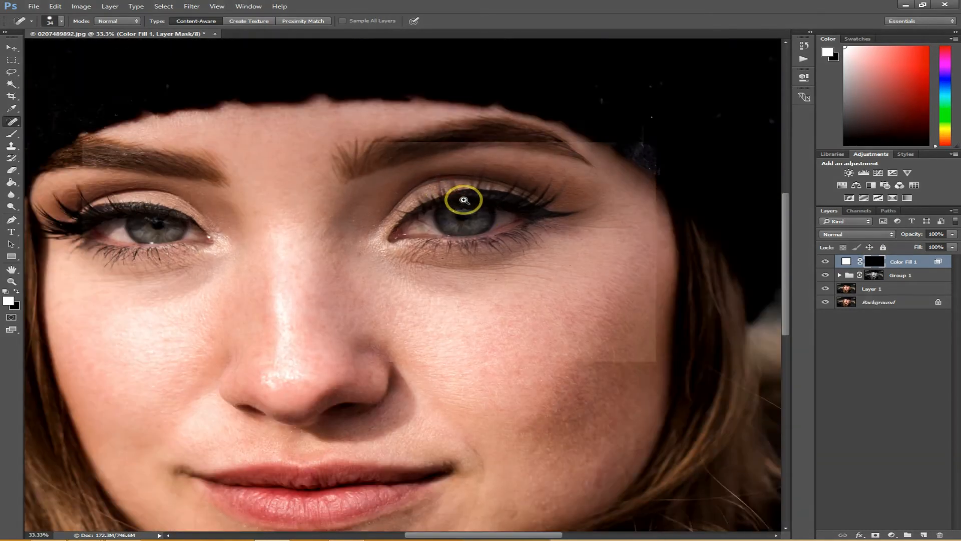
pyautogui.press('b')
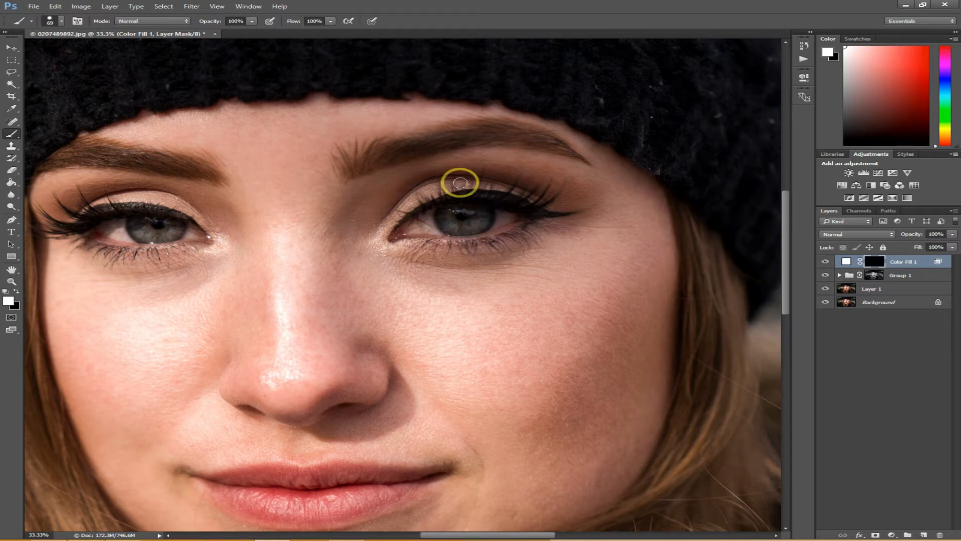
pyautogui.click(331, 21)
pyautogui.moveTo(304, 34); pyautogui.dragTo(306, 34)
pyautogui.click(252, 21)
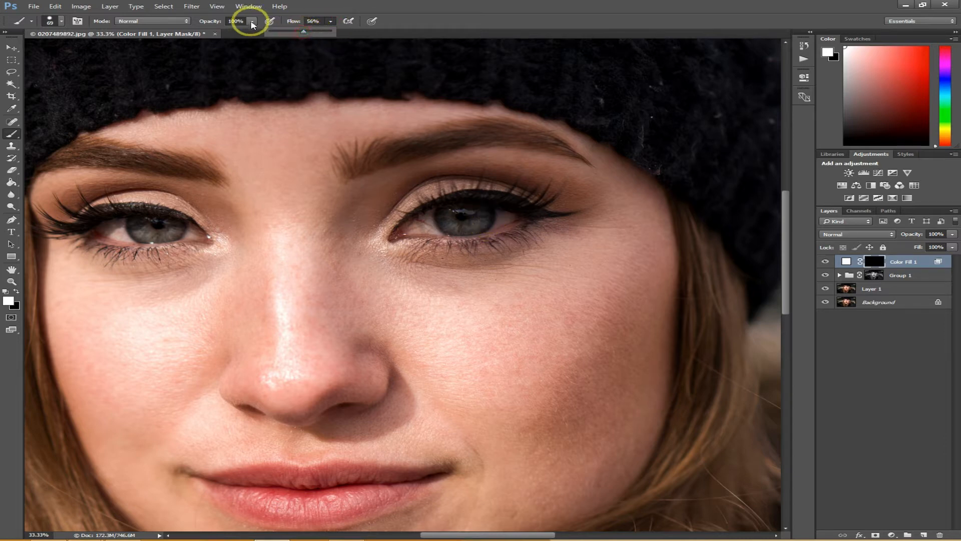
pyautogui.moveTo(220, 35); pyautogui.dragTo(220, 34)
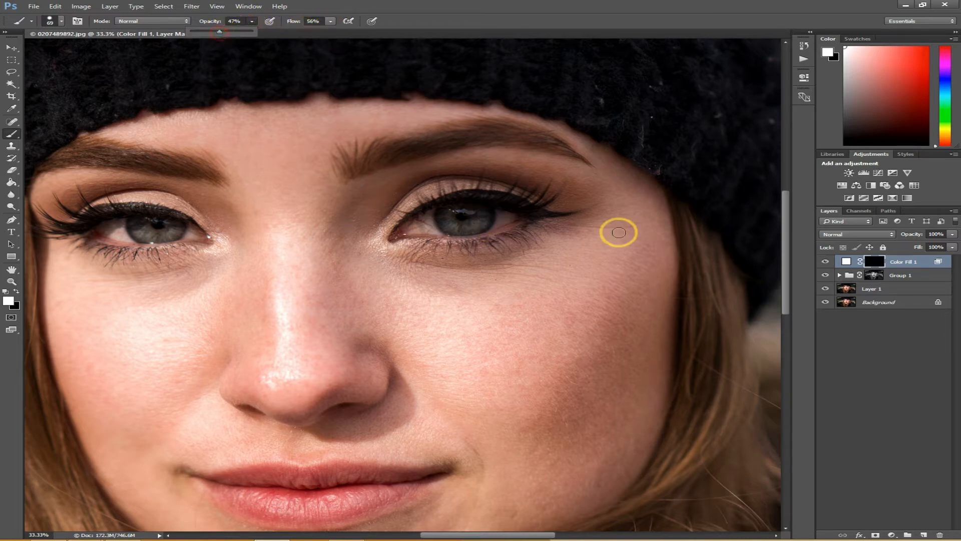
pyautogui.moveTo(487, 215)
pyautogui.mouseDown()
pyautogui.moveTo(446, 223)
pyautogui.moveTo(470, 230)
pyautogui.moveTo(440, 214)
pyautogui.moveTo(475, 229)
pyautogui.moveTo(483, 213)
pyautogui.moveTo(482, 225)
pyautogui.moveTo(442, 216)
pyautogui.moveTo(463, 232)
pyautogui.moveTo(485, 213)
pyautogui.moveTo(457, 225)
pyautogui.moveTo(443, 215)
pyautogui.moveTo(475, 226)
pyautogui.moveTo(482, 214)
pyautogui.moveTo(448, 217)
pyautogui.moveTo(461, 228)
pyautogui.moveTo(479, 220)
pyautogui.moveTo(443, 214)
pyautogui.moveTo(476, 215)
pyautogui.mouseUp()
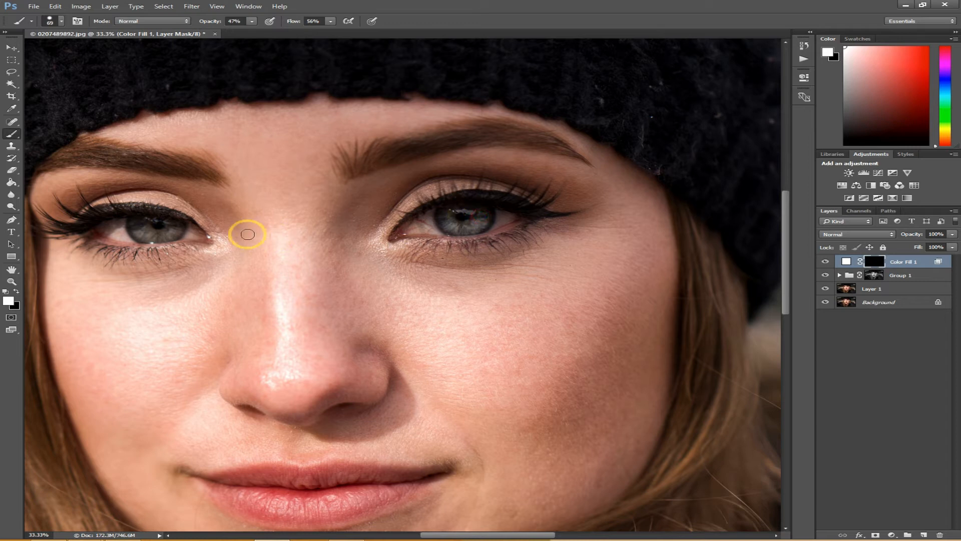
pyautogui.moveTo(172, 221)
pyautogui.mouseDown()
pyautogui.moveTo(144, 233)
pyautogui.moveTo(139, 222)
pyautogui.moveTo(143, 234)
pyautogui.moveTo(176, 226)
pyautogui.moveTo(136, 229)
pyautogui.moveTo(175, 231)
pyautogui.moveTo(138, 220)
pyautogui.moveTo(141, 233)
pyautogui.moveTo(140, 223)
pyautogui.moveTo(166, 236)
pyautogui.moveTo(175, 223)
pyautogui.moveTo(148, 230)
pyautogui.moveTo(140, 220)
pyautogui.moveTo(175, 229)
pyautogui.mouseUp()
# - Compare the whole edited portrait with the Background layer shown alone
pyautogui.press('z')
pyautogui.hotkey('ctrl', '0')
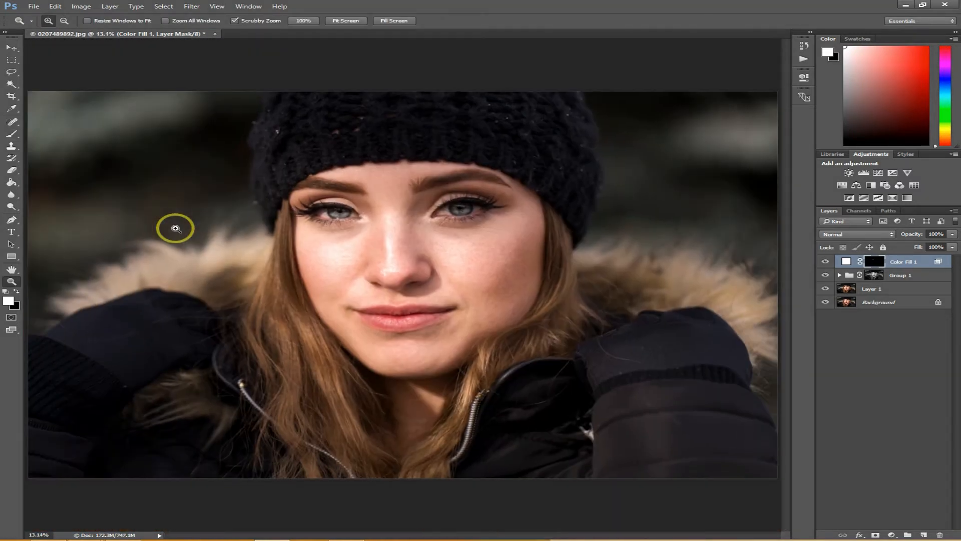
pyautogui.keyDown('alt'); pyautogui.click(825, 303); pyautogui.keyUp('alt')
pyautogui.keyDown('alt'); pyautogui.click(826, 302); pyautogui.keyUp('alt')
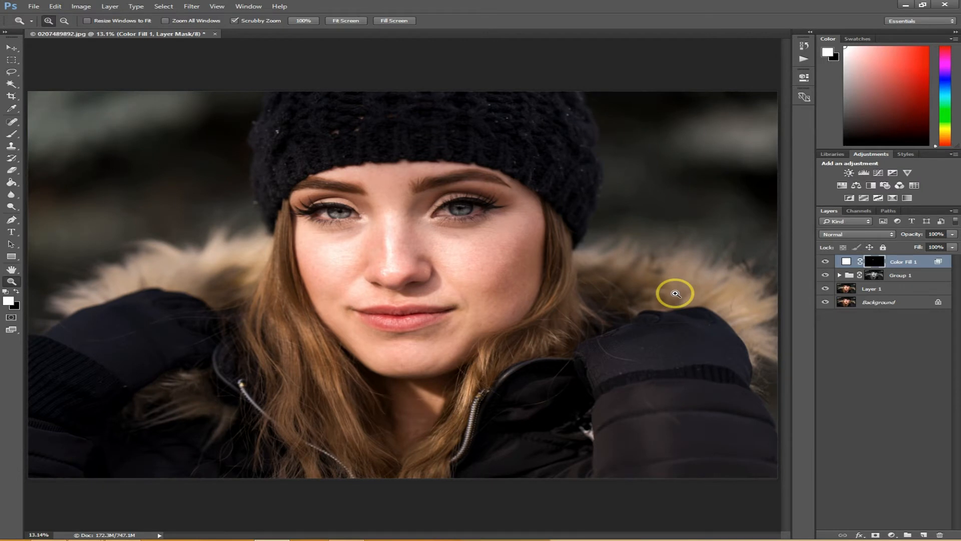
# - Add a Color Balance adjustment layer and set its midtones to Cyan-Red -5, Magenta-Green +3 and Yellow-Blue +11
pyautogui.click(856, 185)
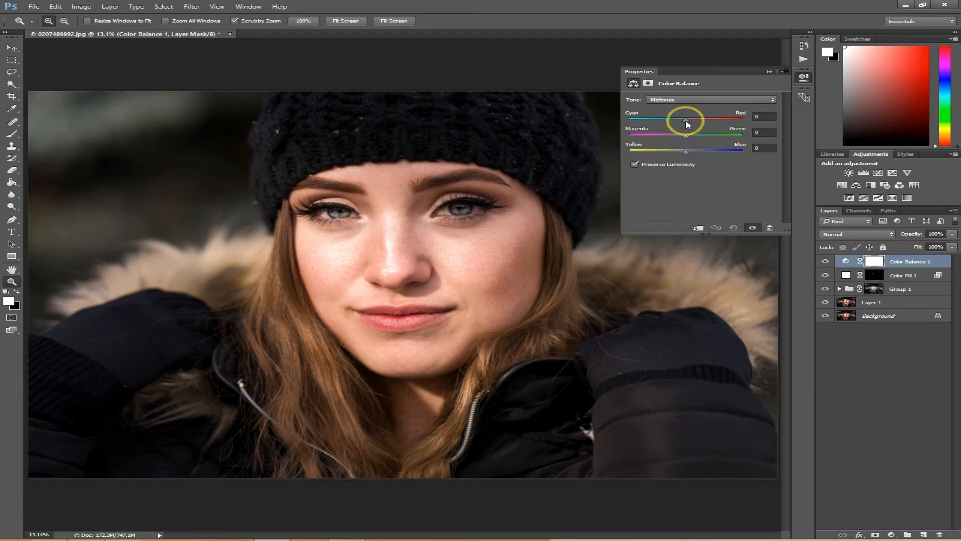
pyautogui.moveTo(690, 123); pyautogui.dragTo(684, 122)
pyautogui.moveTo(688, 139); pyautogui.dragTo(687, 138)
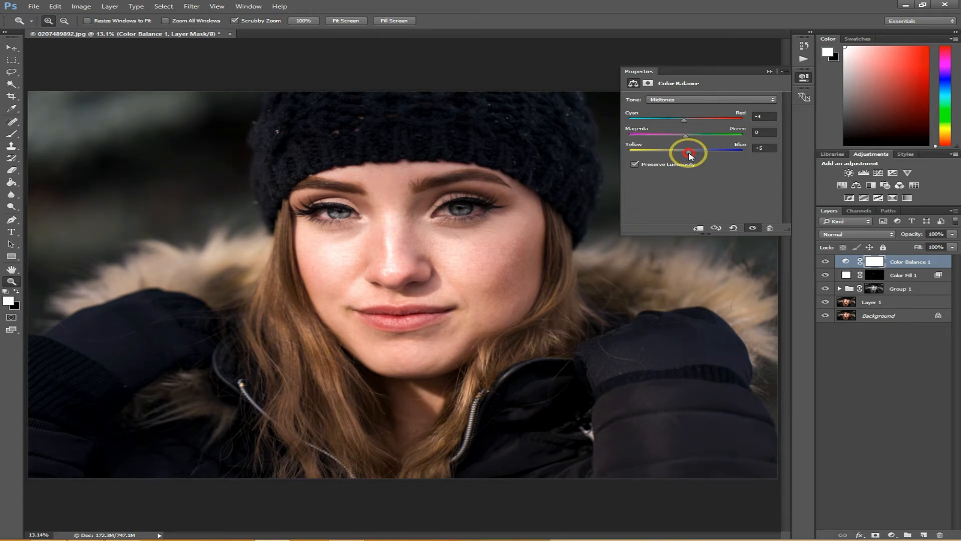
pyautogui.click(753, 229)
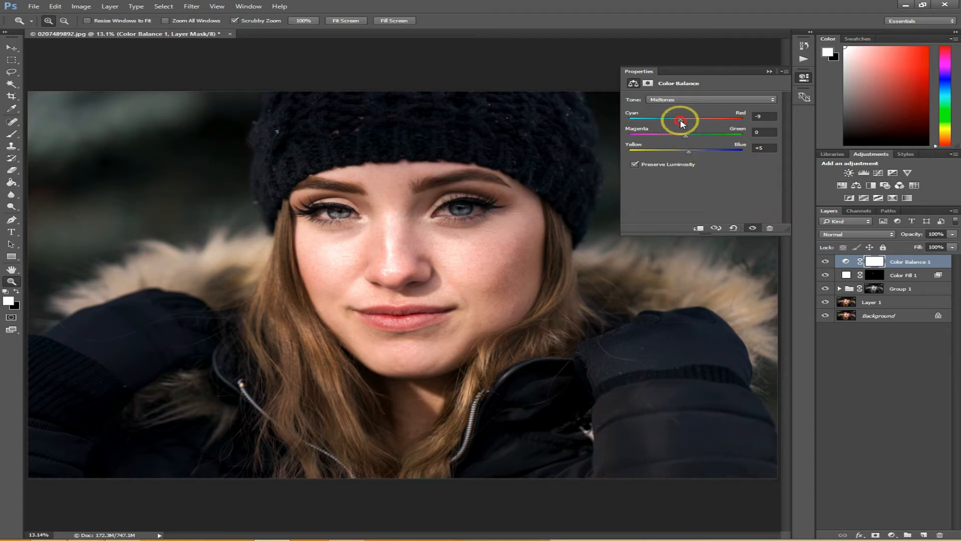
pyautogui.moveTo(681, 122); pyautogui.dragTo(689, 140)
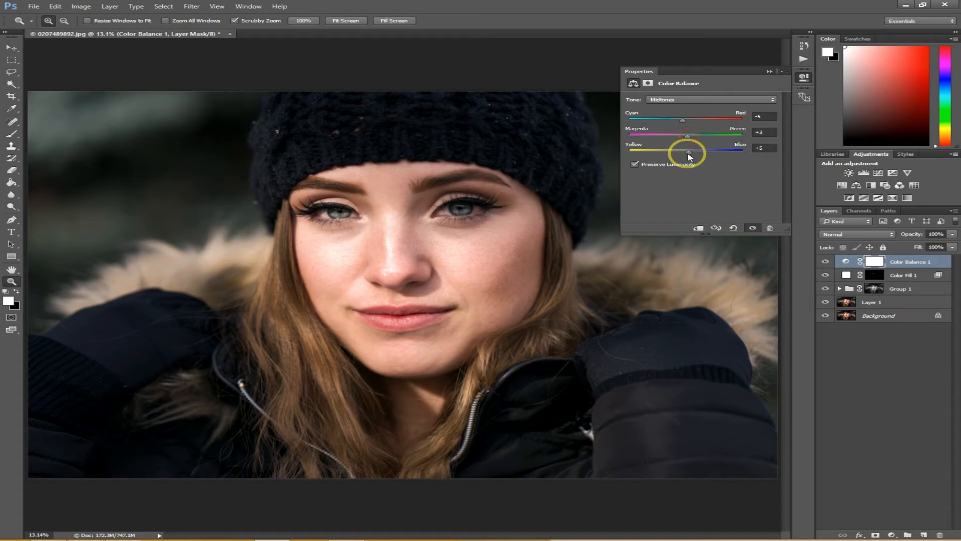
pyautogui.moveTo(680, 152); pyautogui.dragTo(691, 151)
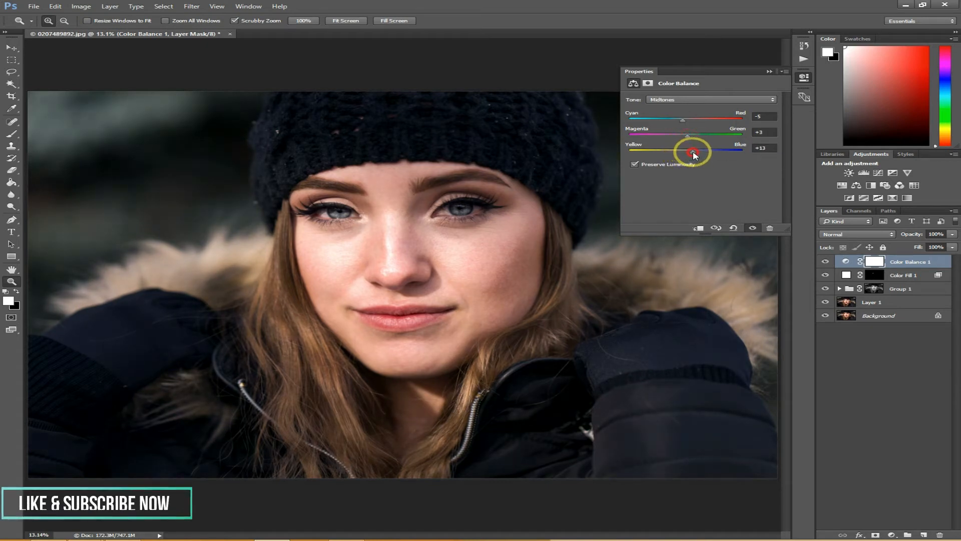
# - Compare the portrait with and without the Color Balance adjustment, and close its settings
pyautogui.click(752, 228)
pyautogui.click(752, 228)
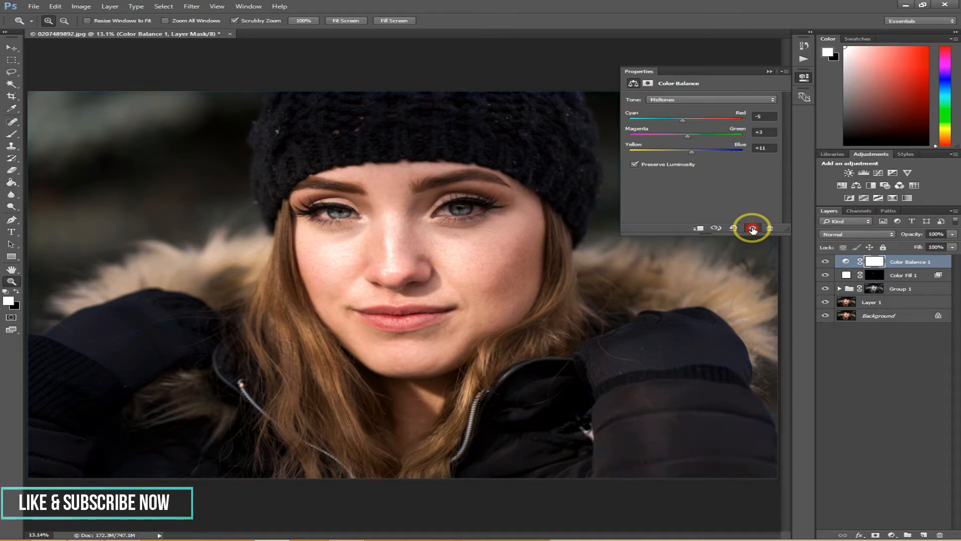
pyautogui.click(753, 228)
pyautogui.click(753, 229)
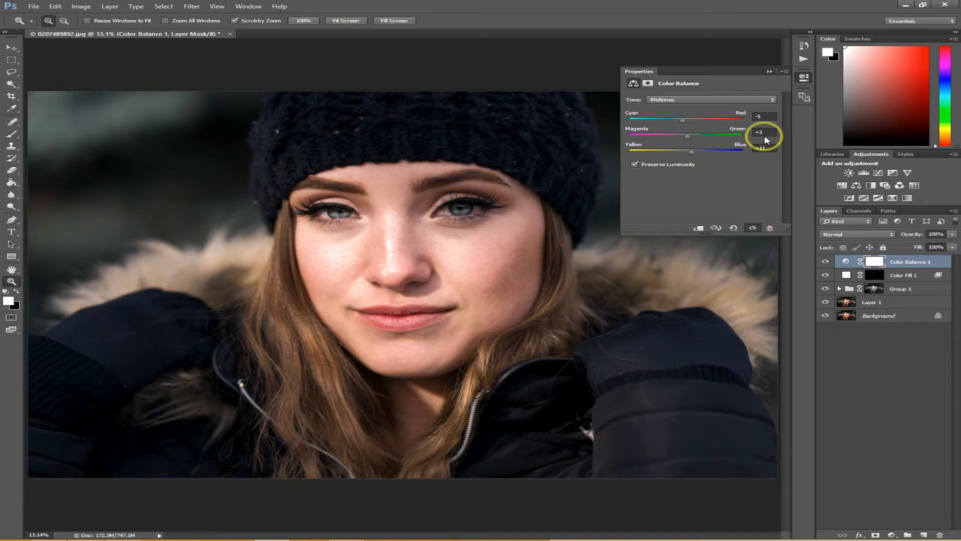
pyautogui.click(804, 78)
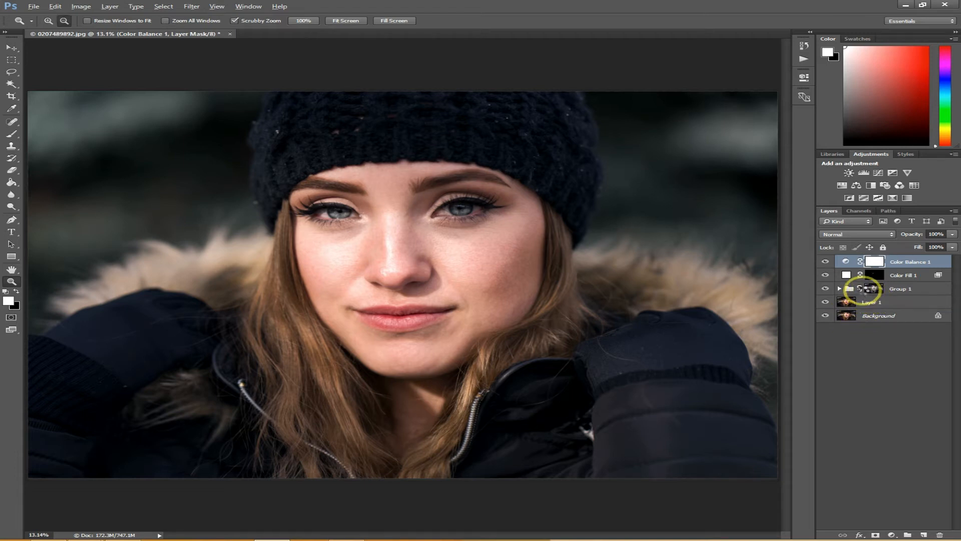
# - Stamp all visible layers into a new top layer and create a hidden duplicate of it
pyautogui.hotkey('ctrl', 'shift', 'alt', 'e')
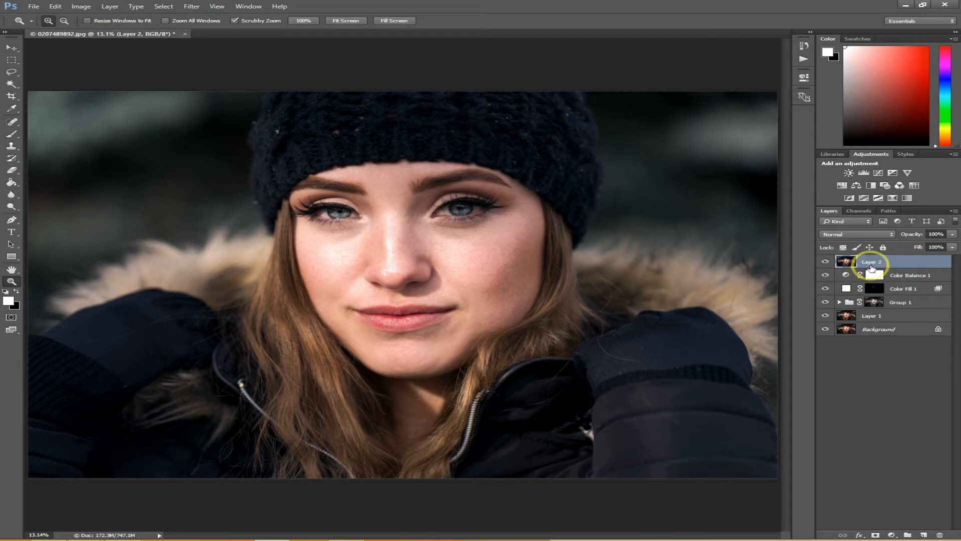
pyautogui.hotkey('ctrl', 'j')
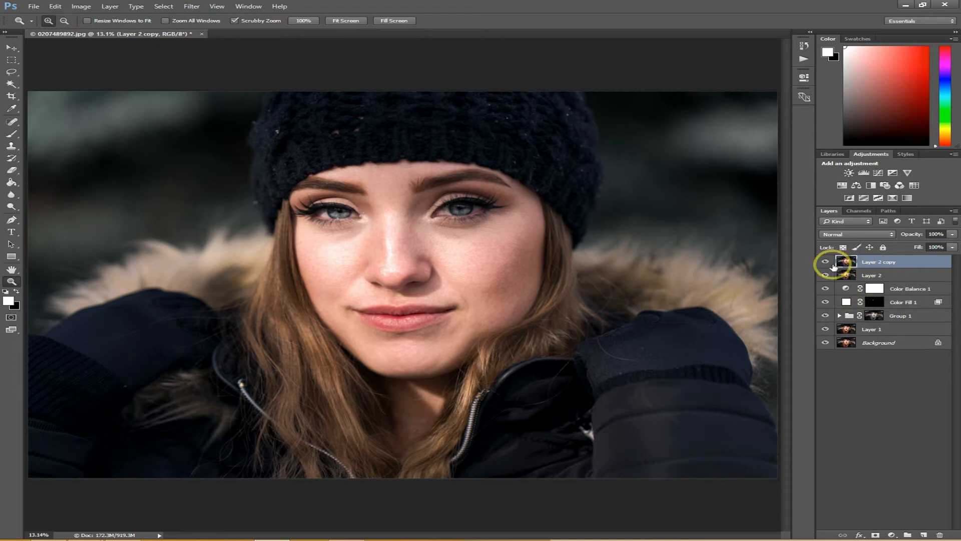
pyautogui.click(826, 262)
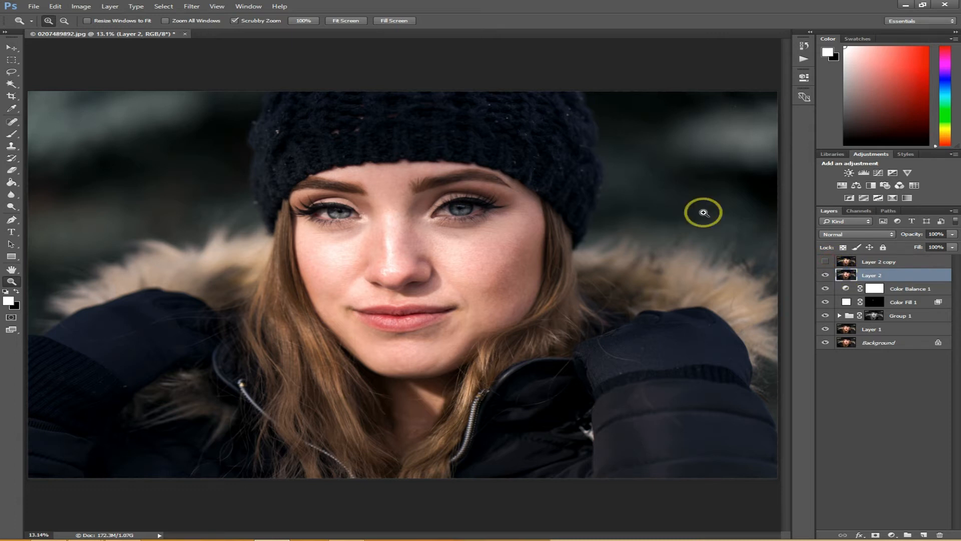
# - Apply a Gaussian Blur with a radius of about 16 pixels to Layer 2
pyautogui.click(193, 6)
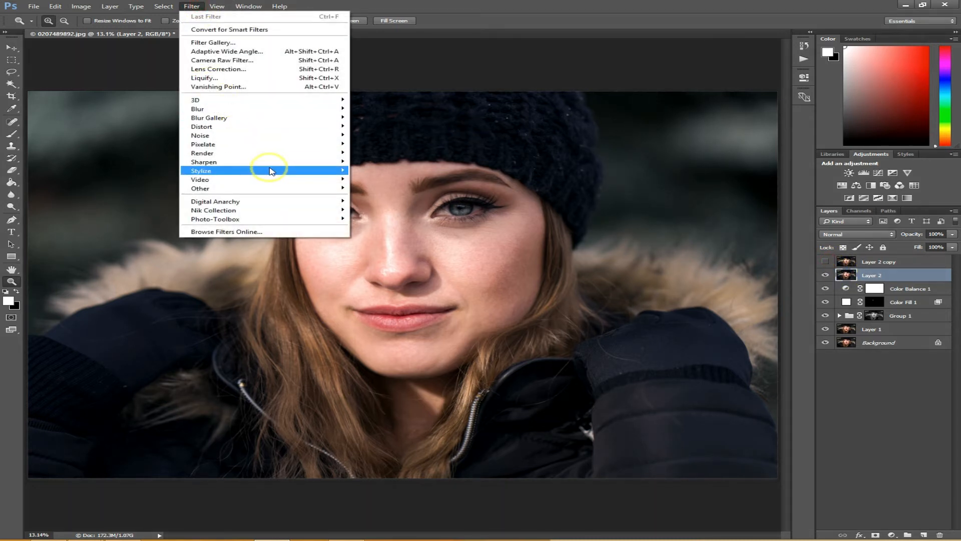
pyautogui.moveTo(294, 109)
pyautogui.click(404, 144)
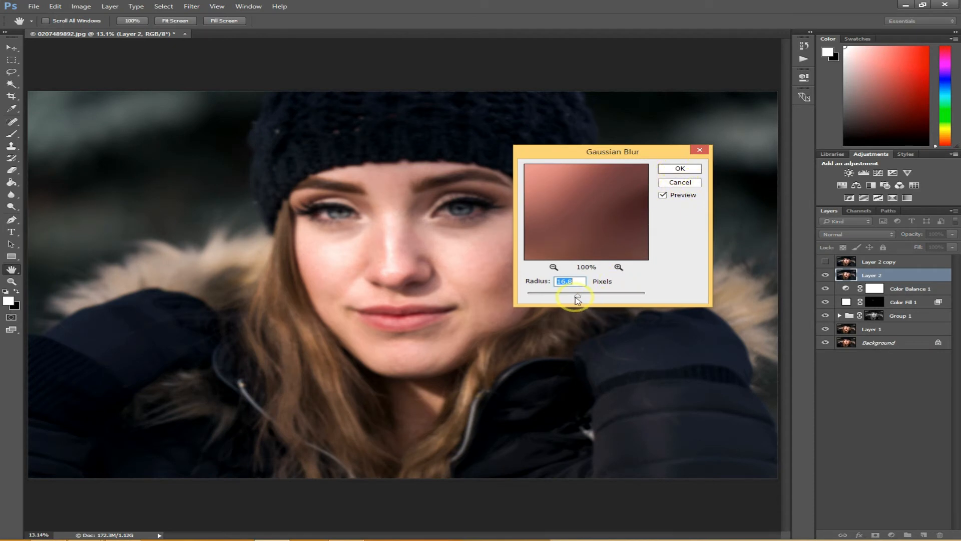
pyautogui.click(677, 169)
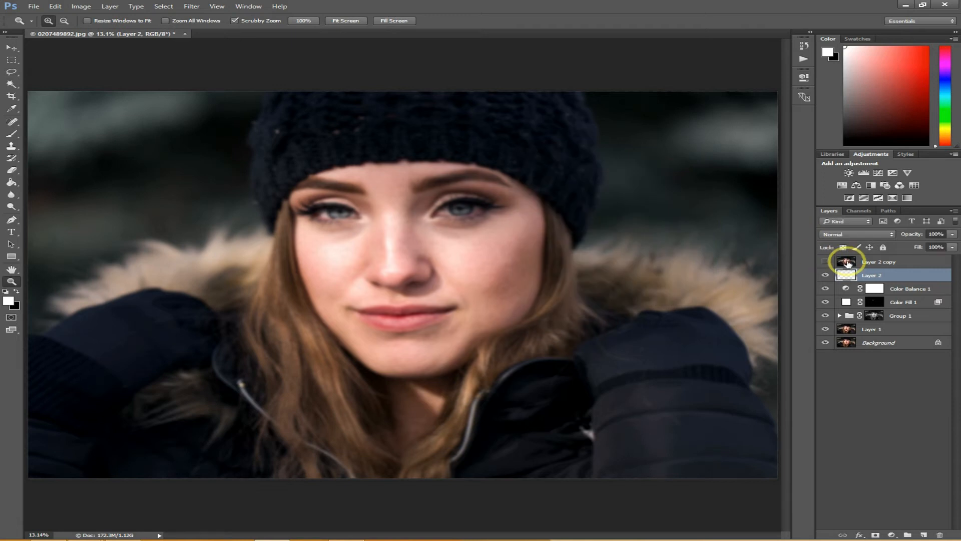
# - Make the hidden Layer 2 copy visible and set its blend mode to Linear Light
pyautogui.click(846, 262)
pyautogui.click(825, 262)
pyautogui.click(842, 236)
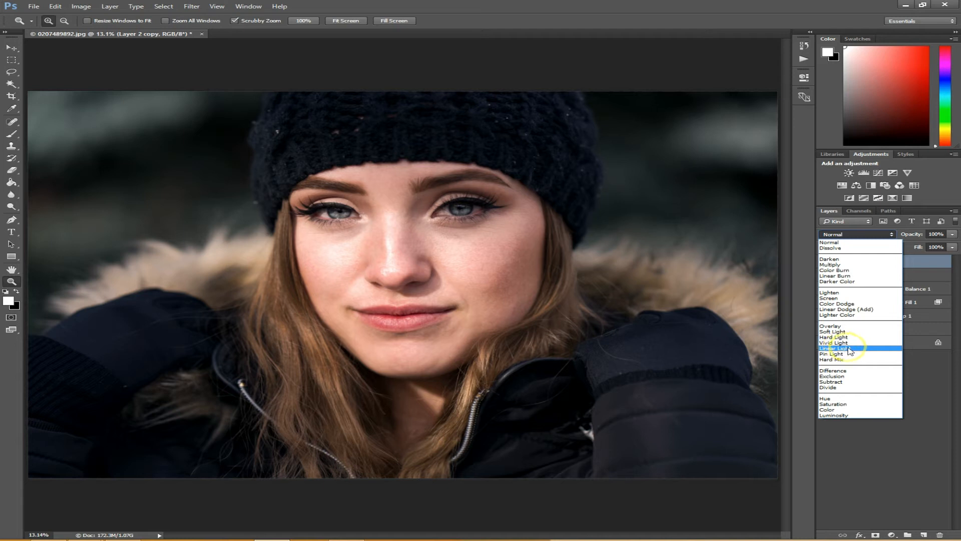
pyautogui.click(850, 348)
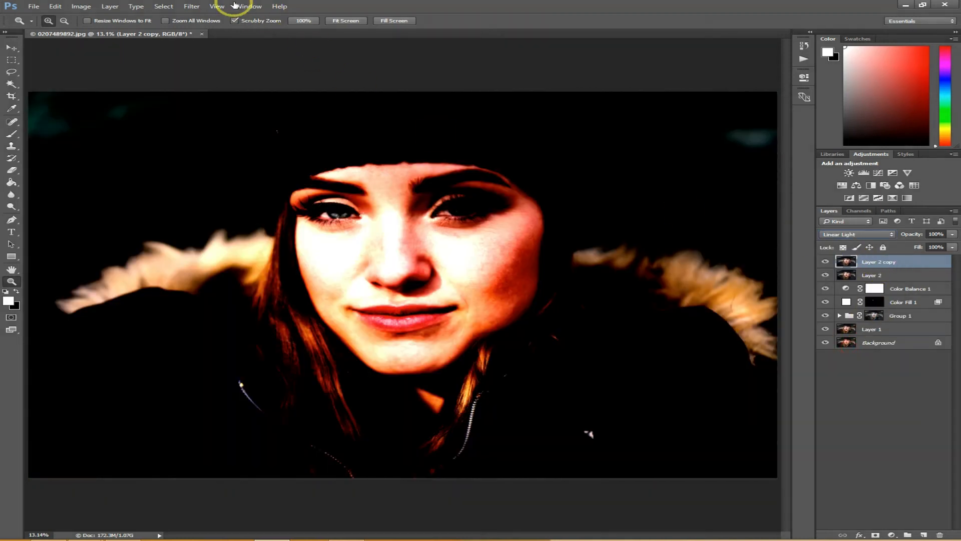
# - Apply a High Pass filter with a radius of 4.8 pixels to Layer 2 copy
pyautogui.click(193, 6)
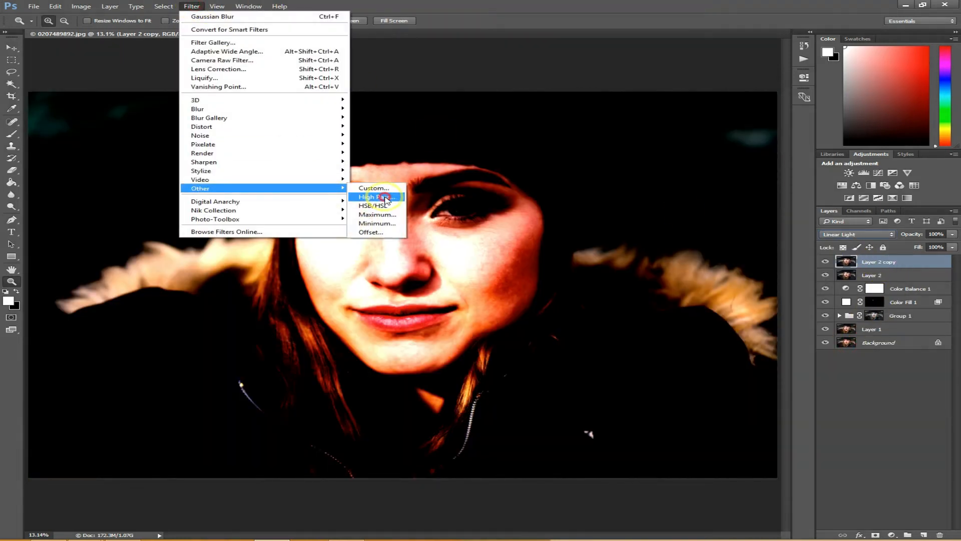
pyautogui.click(439, 197)
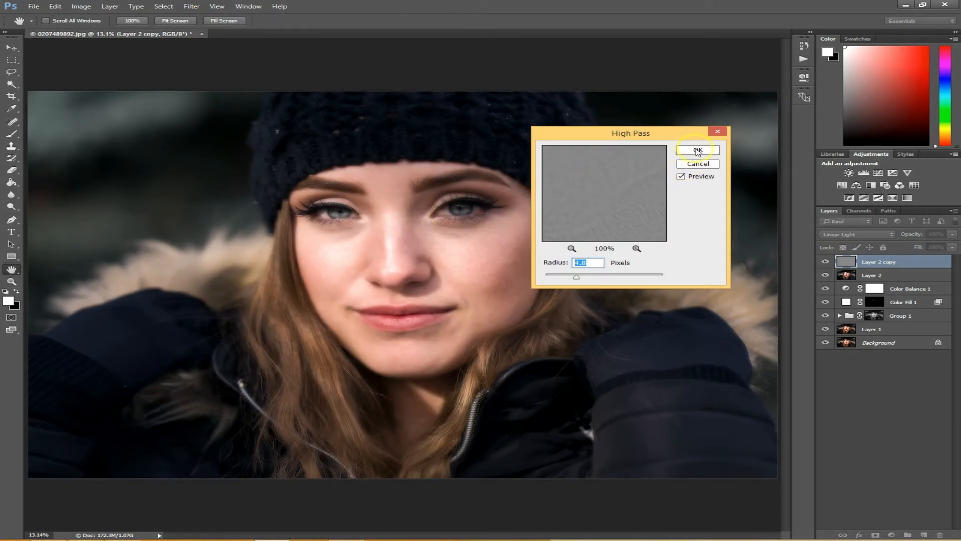
pyautogui.click(698, 151)
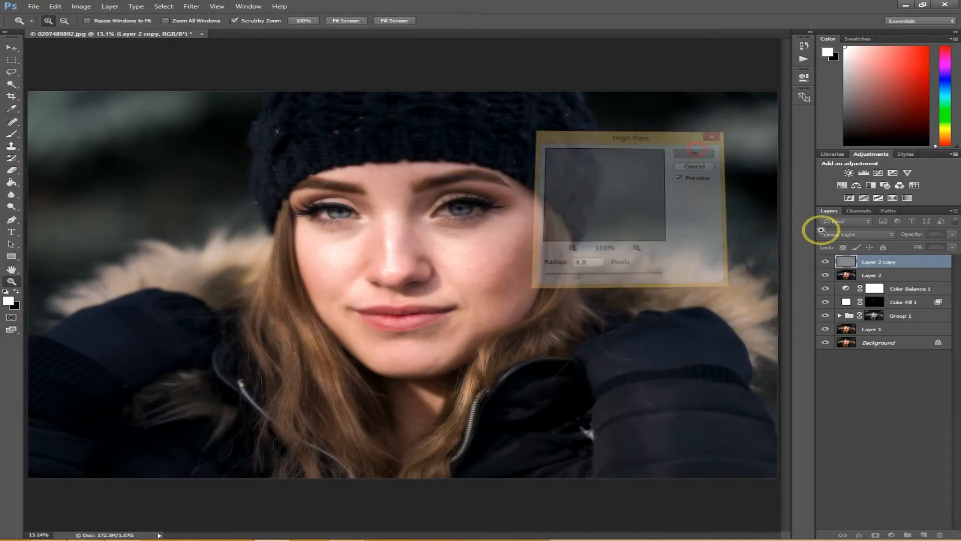
# - Group Layer 2 and Layer 2 copy, and add a black mask to the group
pyautogui.keyDown('shift'); pyautogui.click(872, 275); pyautogui.keyUp('shift')
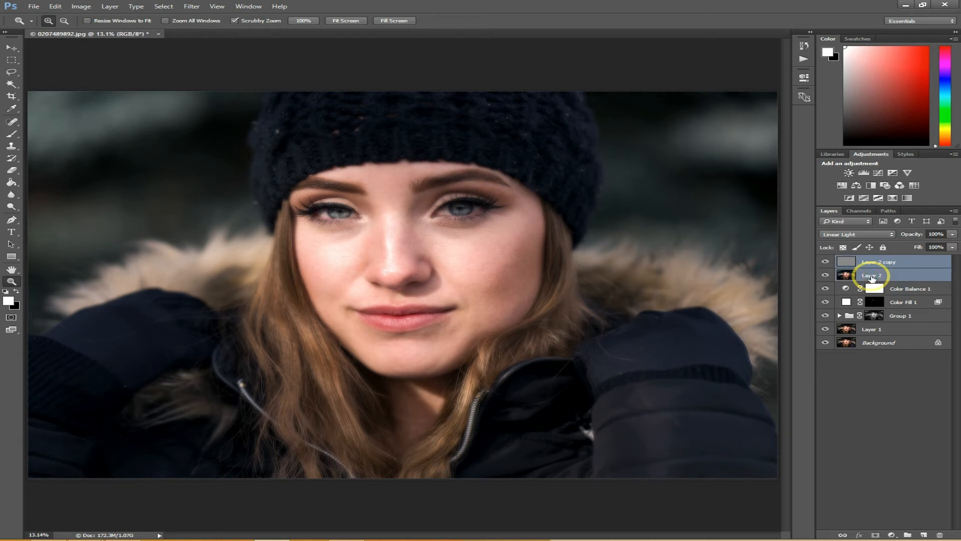
pyautogui.hotkey('ctrl', 'g')
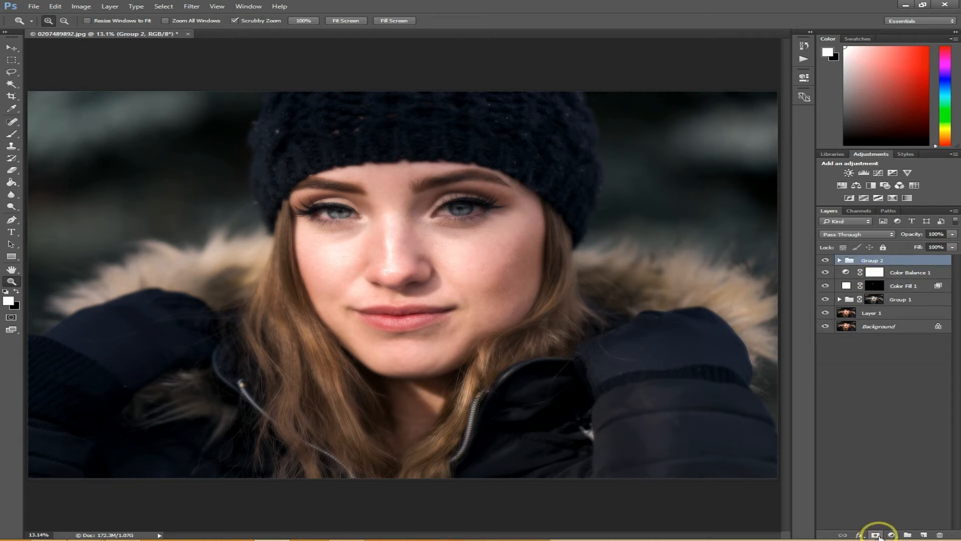
pyautogui.keyDown('alt'); pyautogui.click(874, 536); pyautogui.keyUp('alt')
# - Paint white on the Group 2 mask at 52% brush opacity to smooth the cheeks, chin and nose
pyautogui.click(414, 258)
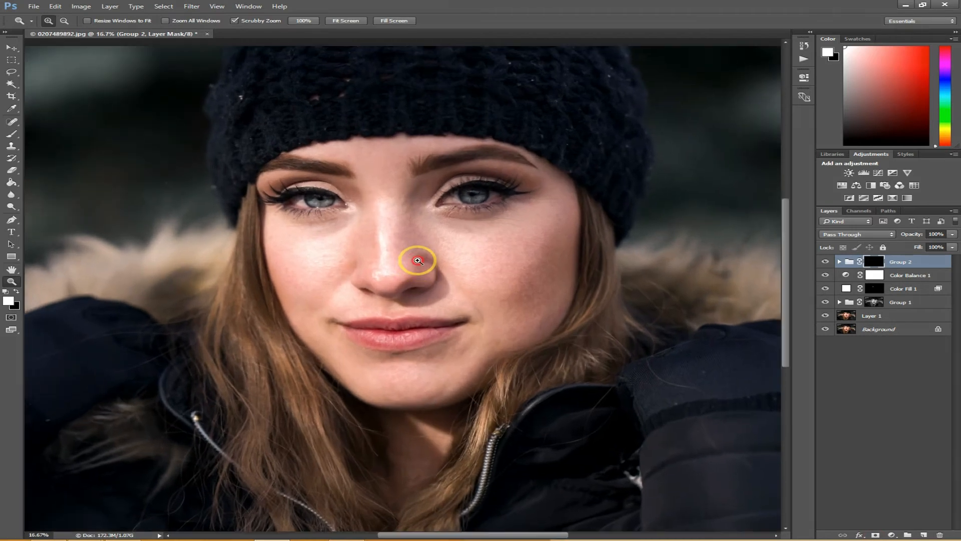
pyautogui.click(436, 256)
pyautogui.press('b')
pyautogui.moveTo(476, 235); pyautogui.dragTo(495, 229)
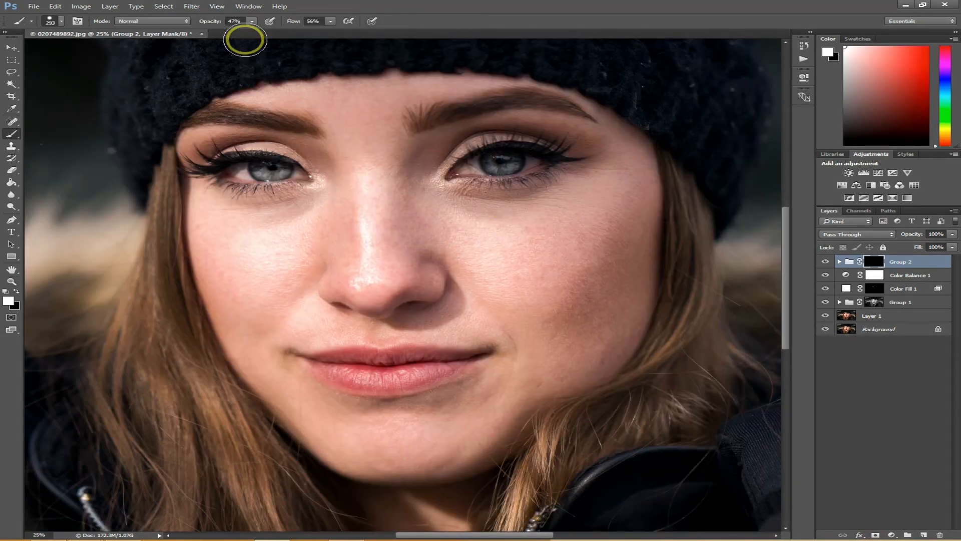
pyautogui.click(252, 21)
pyautogui.moveTo(246, 30); pyautogui.dragTo(256, 33)
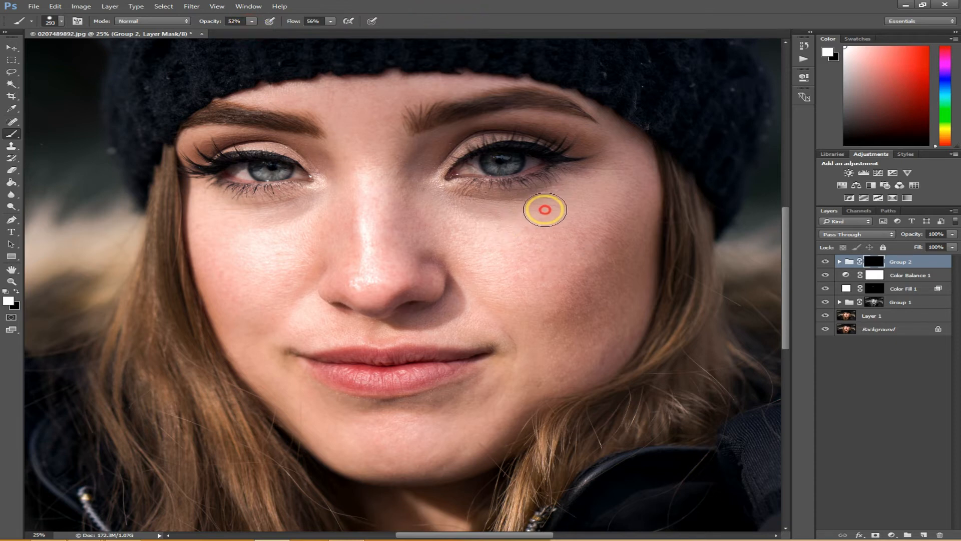
pyautogui.moveTo(545, 210)
pyautogui.mouseDown()
pyautogui.moveTo(469, 223)
pyautogui.moveTo(535, 238)
pyautogui.moveTo(570, 198)
pyautogui.moveTo(608, 175)
pyautogui.moveTo(574, 227)
pyautogui.moveTo(573, 301)
pyautogui.moveTo(604, 248)
pyautogui.moveTo(620, 241)
pyautogui.moveTo(585, 326)
pyautogui.moveTo(509, 294)
pyautogui.moveTo(493, 315)
pyautogui.moveTo(513, 335)
pyautogui.moveTo(515, 317)
pyautogui.moveTo(579, 323)
pyautogui.moveTo(603, 338)
pyautogui.moveTo(493, 403)
pyautogui.moveTo(409, 431)
pyautogui.moveTo(460, 410)
pyautogui.moveTo(441, 403)
pyautogui.mouseUp()
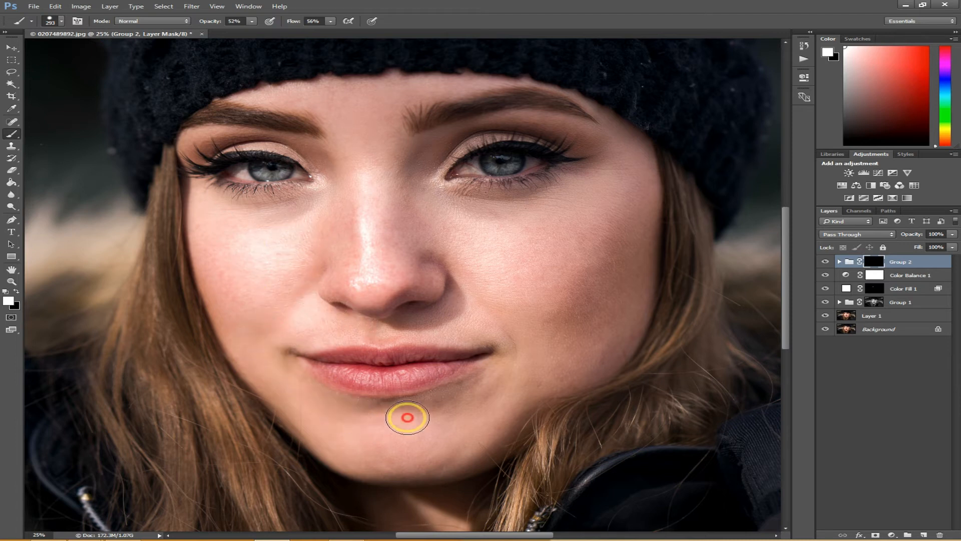
pyautogui.moveTo(480, 426); pyautogui.dragTo(479, 424)
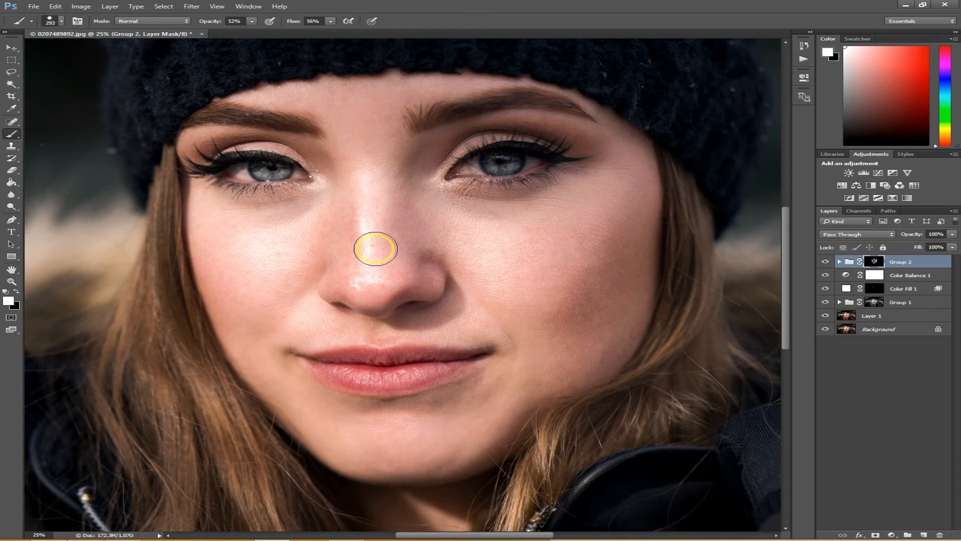
pyautogui.moveTo(381, 273)
pyautogui.mouseDown()
pyautogui.moveTo(418, 274)
pyautogui.moveTo(370, 231)
pyautogui.moveTo(371, 277)
pyautogui.moveTo(365, 176)
pyautogui.moveTo(404, 183)
pyautogui.moveTo(415, 174)
pyautogui.moveTo(393, 210)
pyautogui.moveTo(340, 142)
pyautogui.moveTo(320, 151)
pyautogui.moveTo(347, 159)
pyautogui.mouseUp()
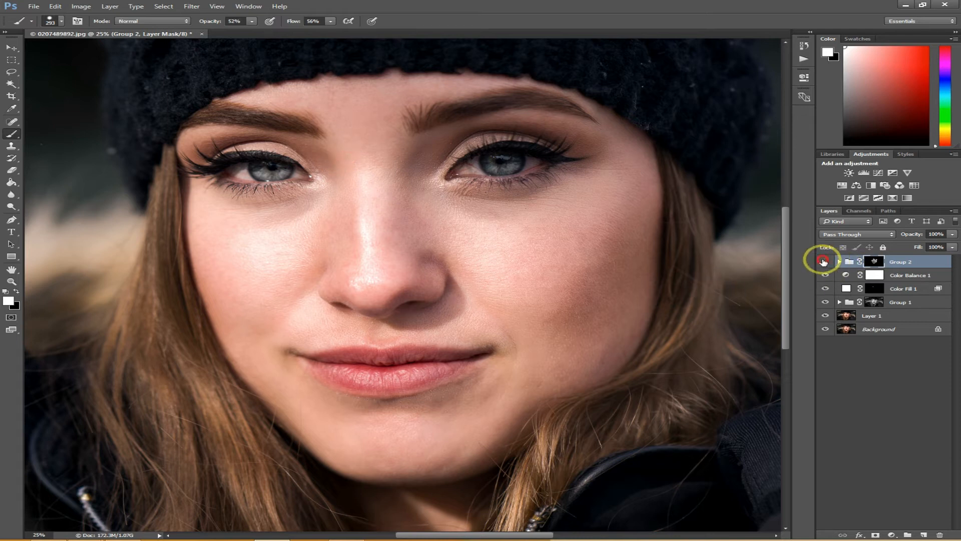
# - Check the face with and without Group 2, and paint more white on its mask over the cheeks and mouth area
pyautogui.click(823, 261)
pyautogui.click(825, 261)
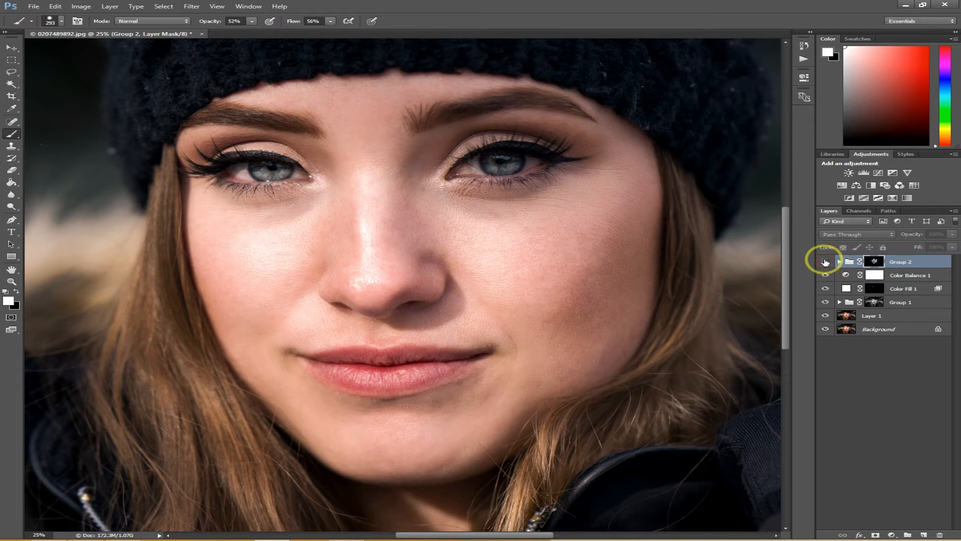
pyautogui.moveTo(620, 211)
pyautogui.mouseDown()
pyautogui.moveTo(620, 281)
pyautogui.moveTo(605, 253)
pyautogui.moveTo(602, 334)
pyautogui.moveTo(476, 399)
pyautogui.moveTo(407, 405)
pyautogui.moveTo(532, 331)
pyautogui.moveTo(455, 316)
pyautogui.moveTo(322, 328)
pyautogui.moveTo(276, 266)
pyautogui.moveTo(307, 257)
pyautogui.moveTo(247, 230)
pyautogui.moveTo(227, 262)
pyautogui.moveTo(295, 215)
pyautogui.moveTo(266, 202)
pyautogui.moveTo(240, 208)
pyautogui.moveTo(337, 187)
pyautogui.moveTo(315, 145)
pyautogui.moveTo(380, 180)
pyautogui.moveTo(420, 187)
pyautogui.moveTo(442, 136)
pyautogui.moveTo(495, 121)
pyautogui.moveTo(597, 155)
pyautogui.moveTo(615, 146)
pyautogui.moveTo(626, 275)
pyautogui.moveTo(514, 254)
pyautogui.moveTo(489, 214)
pyautogui.moveTo(474, 309)
pyautogui.moveTo(413, 323)
pyautogui.moveTo(527, 365)
pyautogui.moveTo(431, 410)
pyautogui.moveTo(412, 446)
pyautogui.moveTo(439, 455)
pyautogui.moveTo(474, 367)
pyautogui.mouseUp()
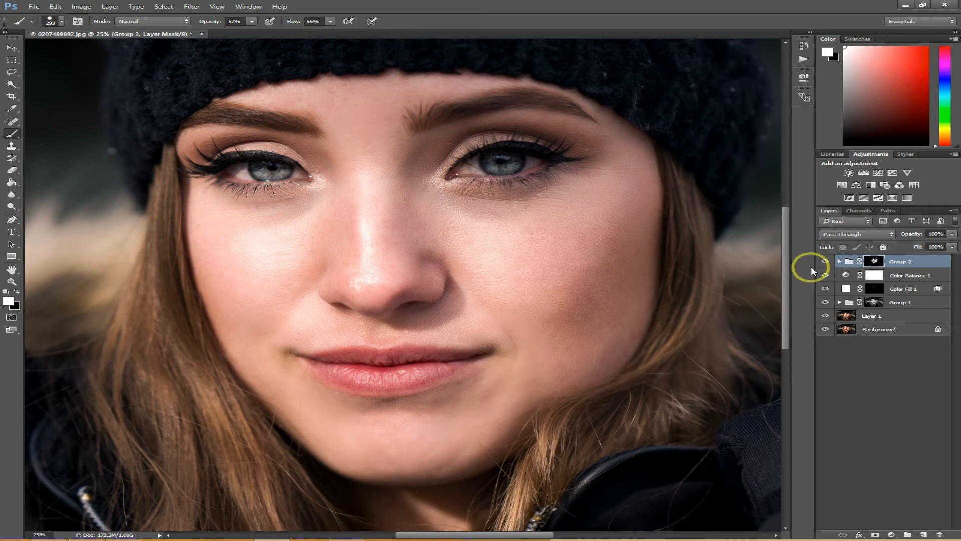
# - Compare the skin with and without the Group 2 smoothing, and view the whole portrait
pyautogui.click(825, 262)
pyautogui.click(825, 262)
pyautogui.click(825, 261)
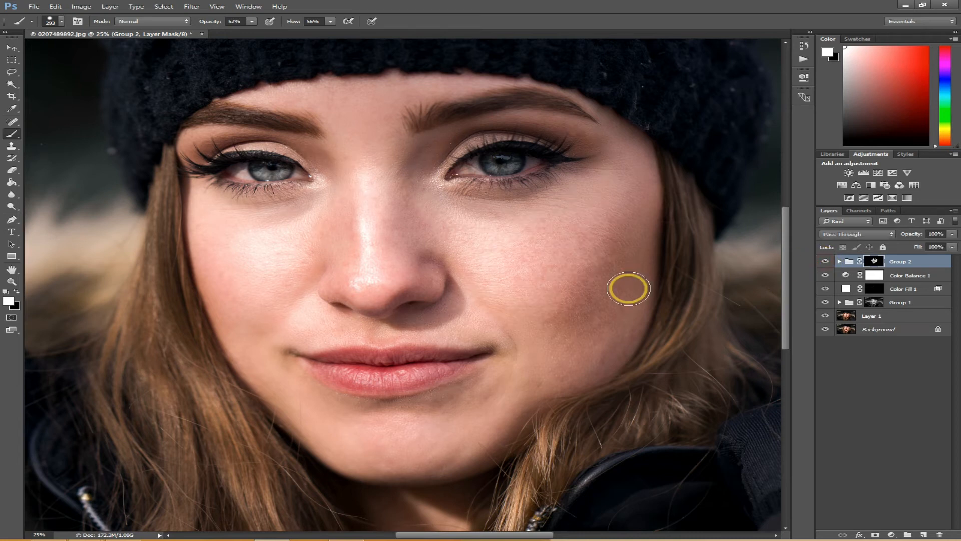
pyautogui.press('z')
pyautogui.hotkey('ctrl', '0')
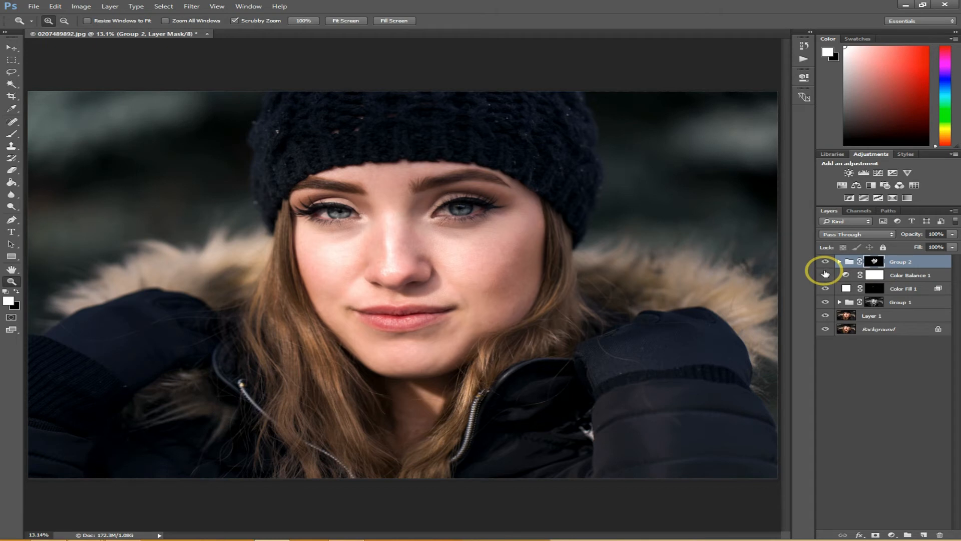
# - Stamp all visible layers into a new top layer and open it in the Camera Raw filter
pyautogui.hotkey('ctrl', 'shift', 'alt', 'e')
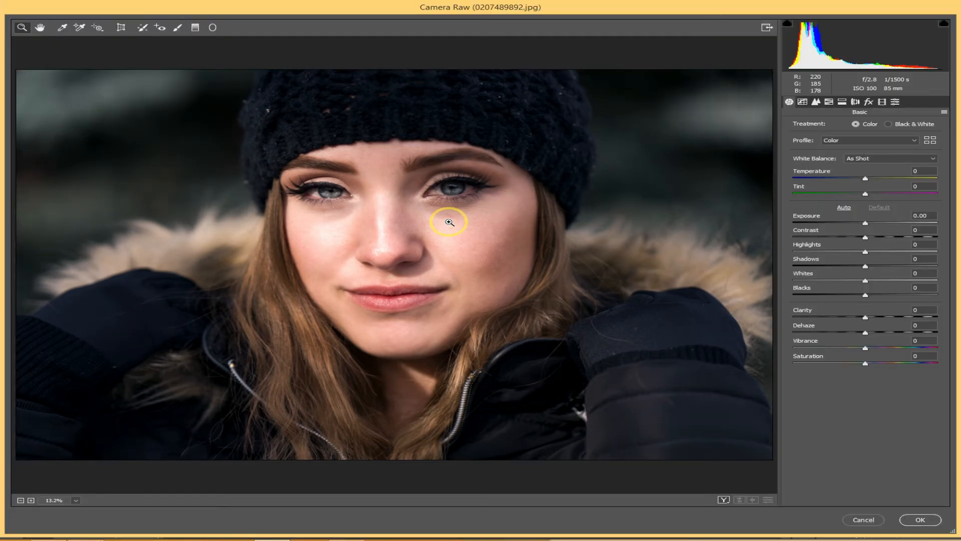
pyautogui.click(428, 194)
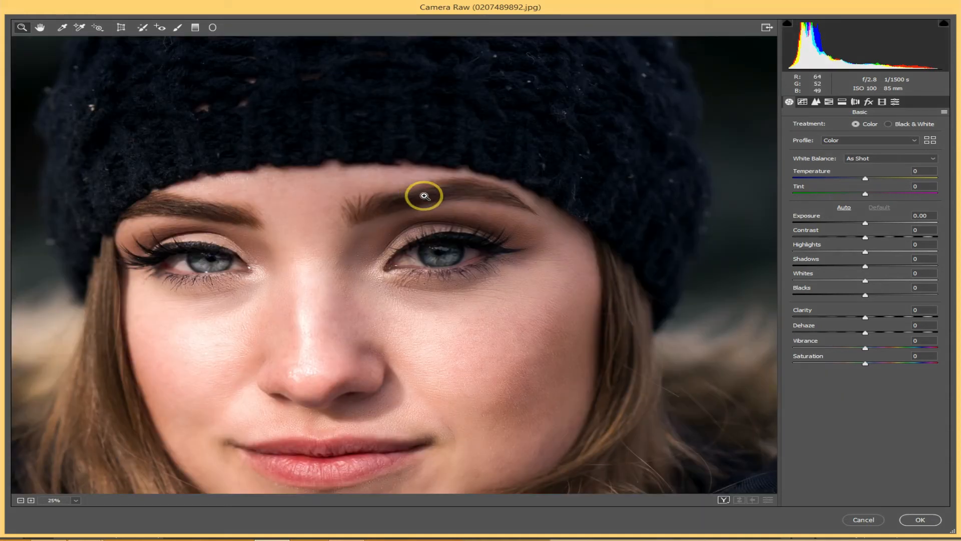
# - Reset the Adjustment Brush's local corrections and set Clarity +10, brush Size 9 and Feather 10
pyautogui.click(179, 29)
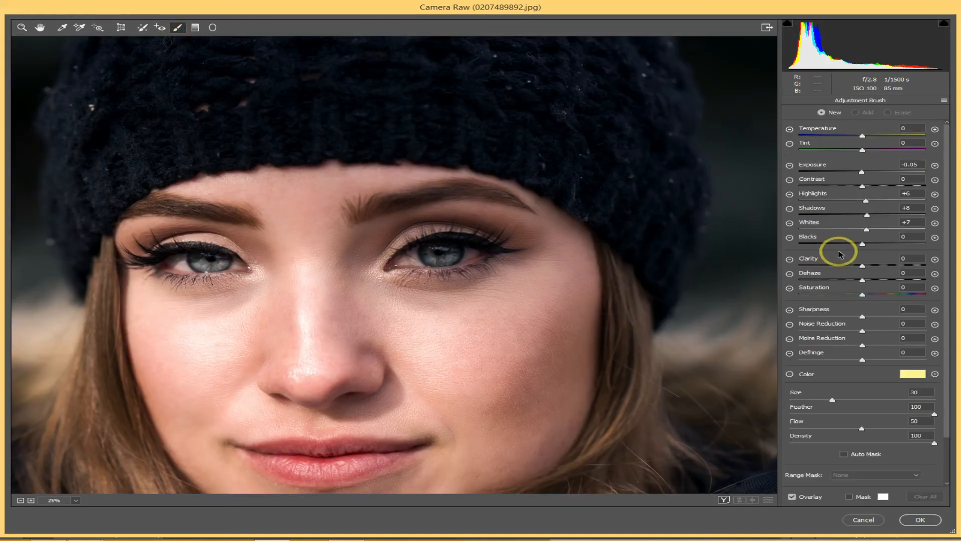
pyautogui.moveTo(625, 213)
pyautogui.mouseDown()
pyautogui.moveTo(594, 213)
pyautogui.moveTo(625, 217)
pyautogui.mouseUp()
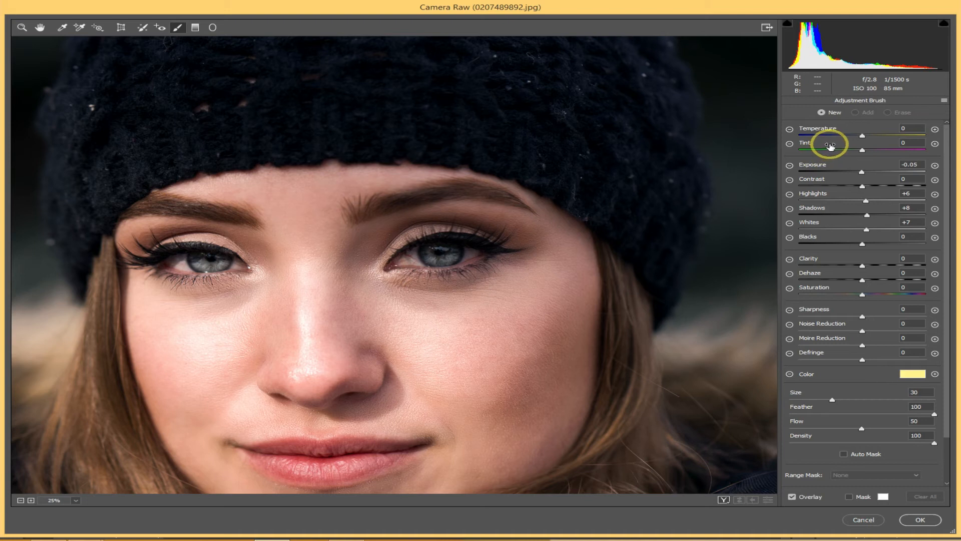
pyautogui.click(944, 103)
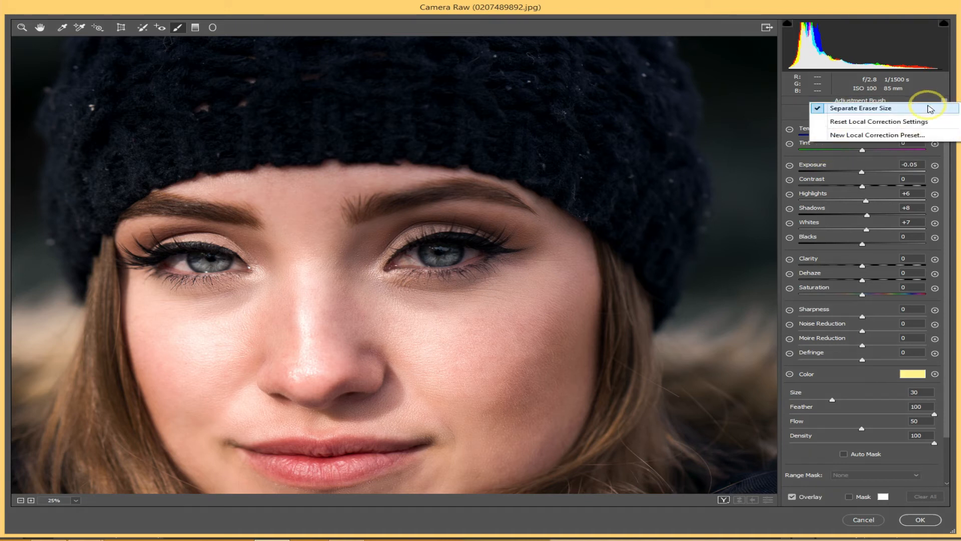
pyautogui.click(905, 121)
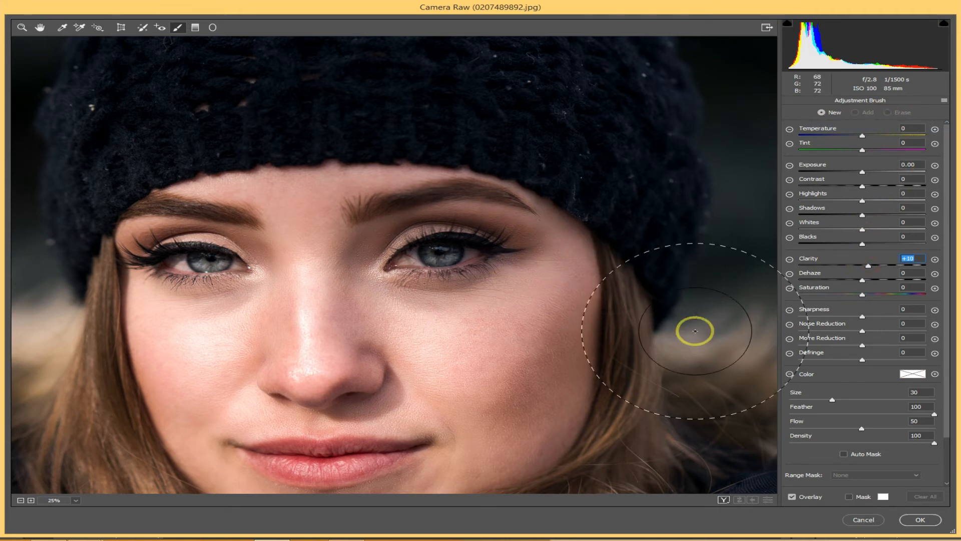
pyautogui.moveTo(829, 408); pyautogui.dragTo(869, 415)
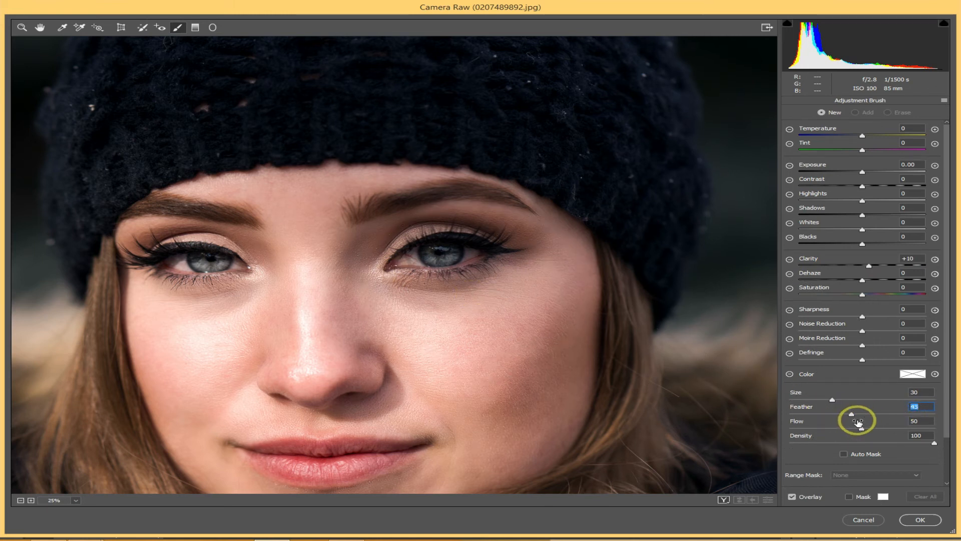
pyautogui.moveTo(835, 417); pyautogui.dragTo(825, 416)
pyautogui.moveTo(828, 400); pyautogui.dragTo(806, 401)
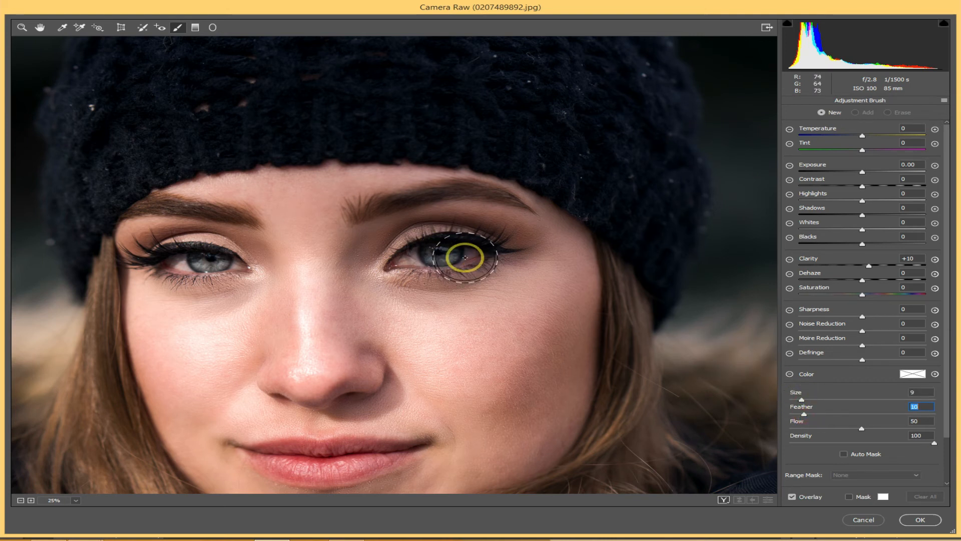
# - Paint the Clarity +10 adjustment over both eyes
pyautogui.moveTo(446, 255)
pyautogui.mouseDown()
pyautogui.moveTo(405, 268)
pyautogui.moveTo(499, 257)
pyautogui.moveTo(439, 247)
pyautogui.moveTo(467, 245)
pyautogui.mouseUp()
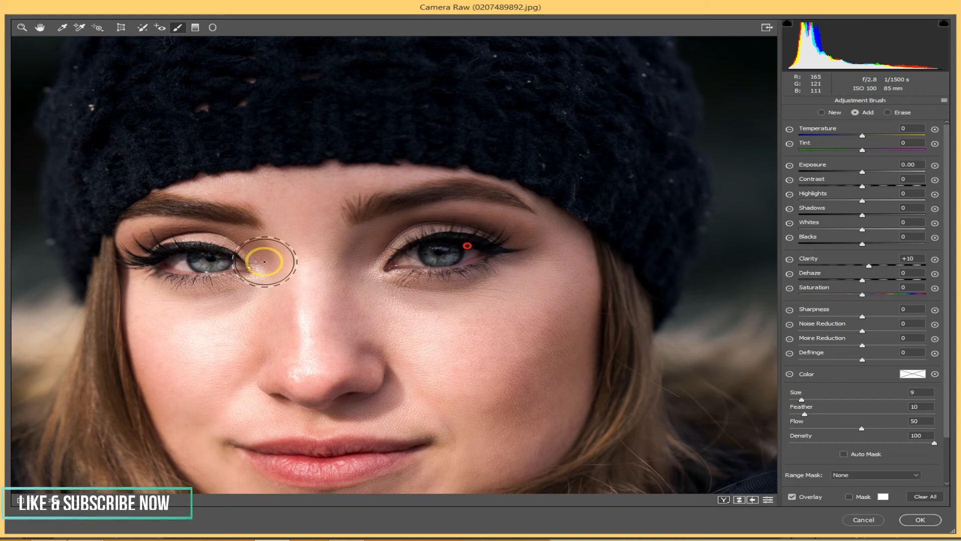
pyautogui.keyDown('alt'); pyautogui.rightClick(228, 259); pyautogui.keyUp('alt')
pyautogui.moveTo(231, 263)
pyautogui.mouseDown()
pyautogui.moveTo(173, 255)
pyautogui.moveTo(239, 267)
pyautogui.moveTo(168, 260)
pyautogui.moveTo(226, 269)
pyautogui.mouseUp()
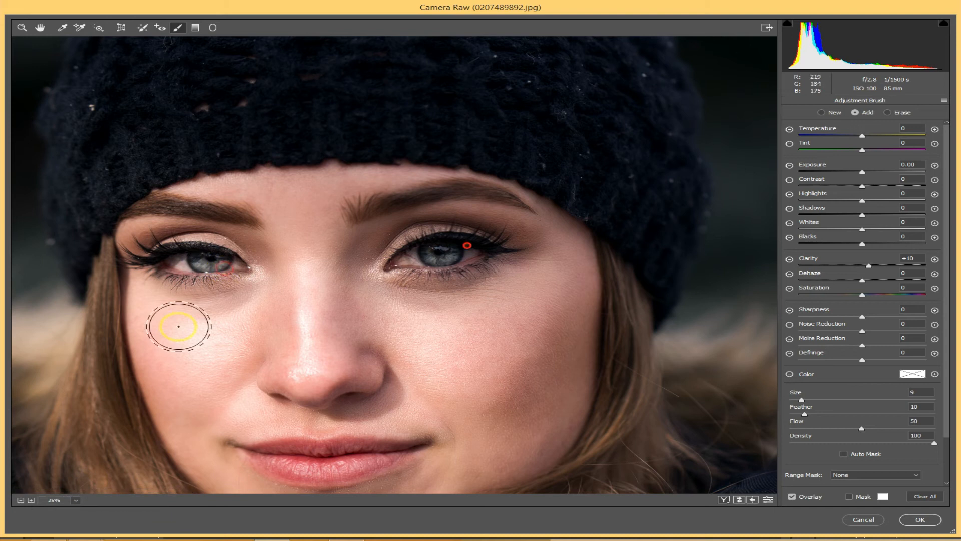
# - Set the whole image's Contrast to +2, Highlights +1, Shadows -14, Whites +10, Blacks -4 and Dehaze +3, and slightly reduce Vibrance
pyautogui.click(75, 500)
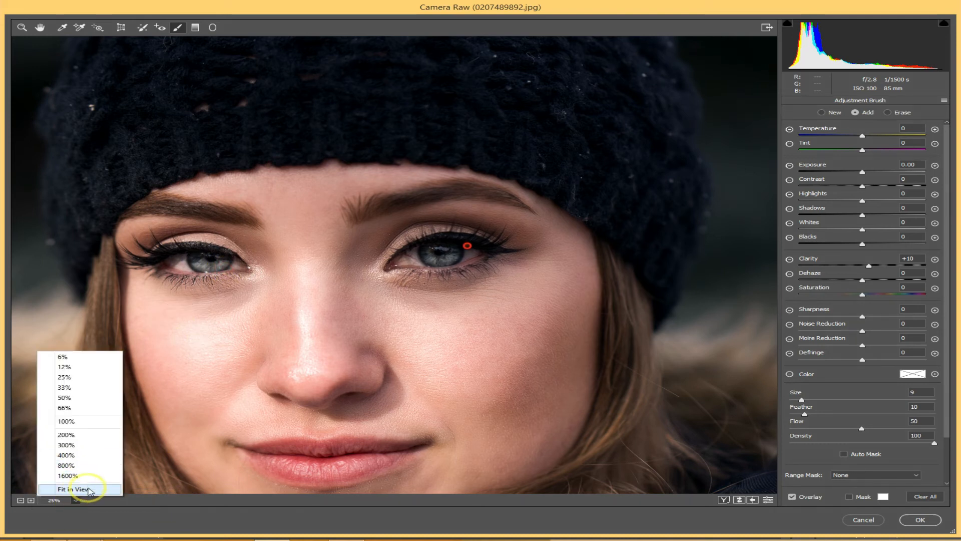
pyautogui.click(73, 489)
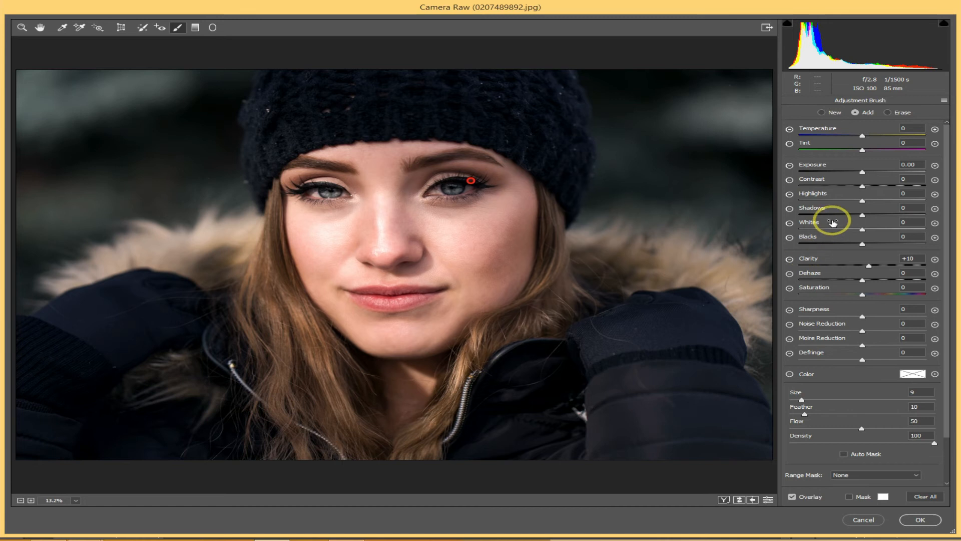
pyautogui.click(21, 28)
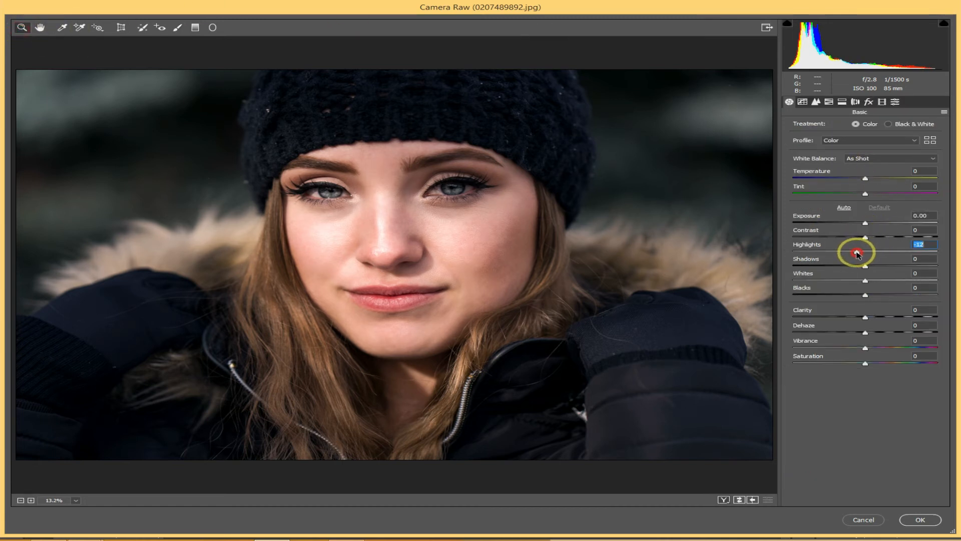
pyautogui.moveTo(857, 253); pyautogui.dragTo(866, 253)
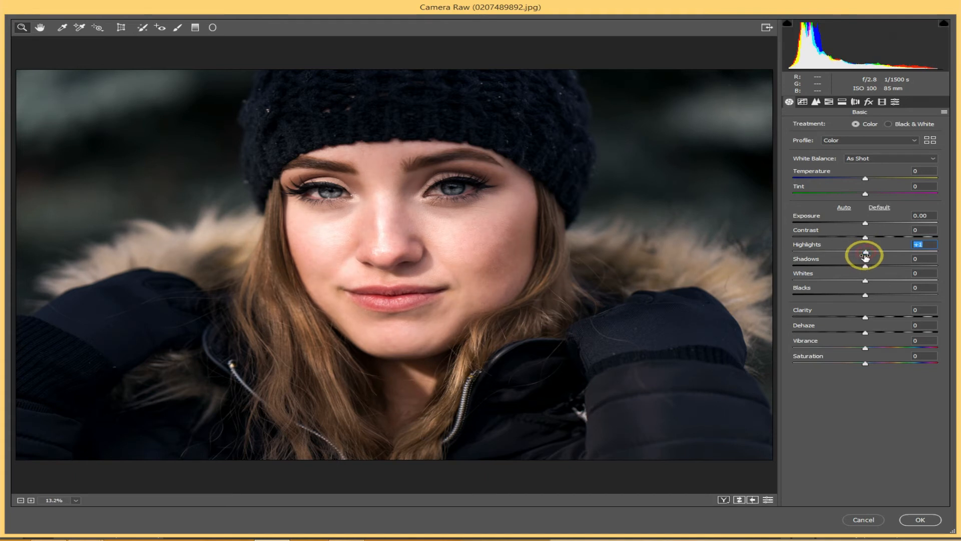
pyautogui.click(868, 267)
pyautogui.moveTo(867, 268); pyautogui.dragTo(867, 240)
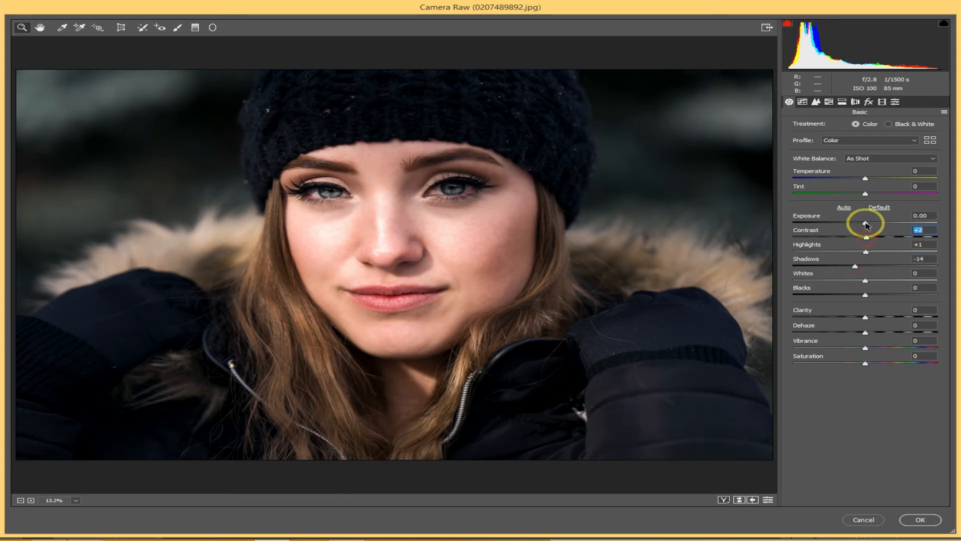
pyautogui.moveTo(865, 281)
pyautogui.mouseDown()
pyautogui.moveTo(879, 281)
pyautogui.moveTo(859, 282)
pyautogui.moveTo(874, 282)
pyautogui.moveTo(863, 296)
pyautogui.mouseUp()
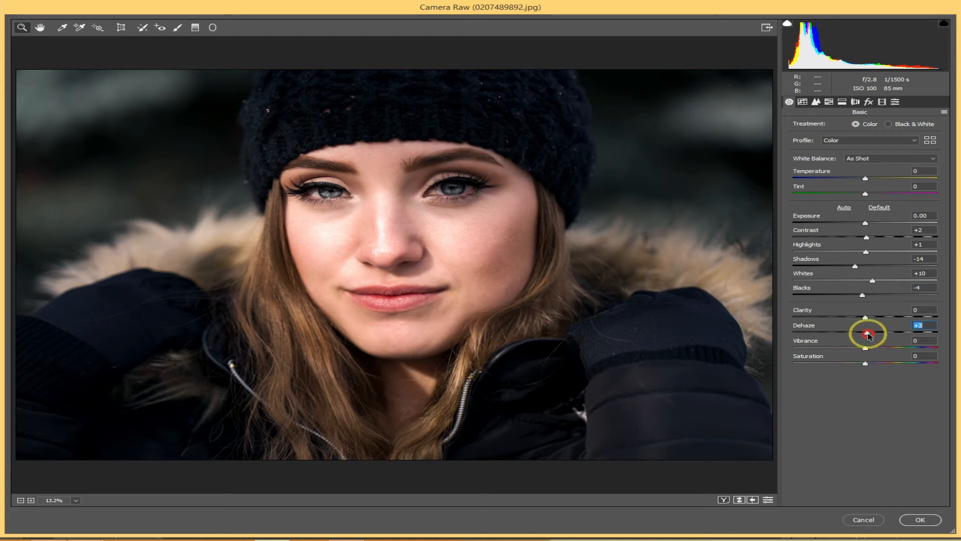
pyautogui.moveTo(867, 351); pyautogui.dragTo(856, 349)
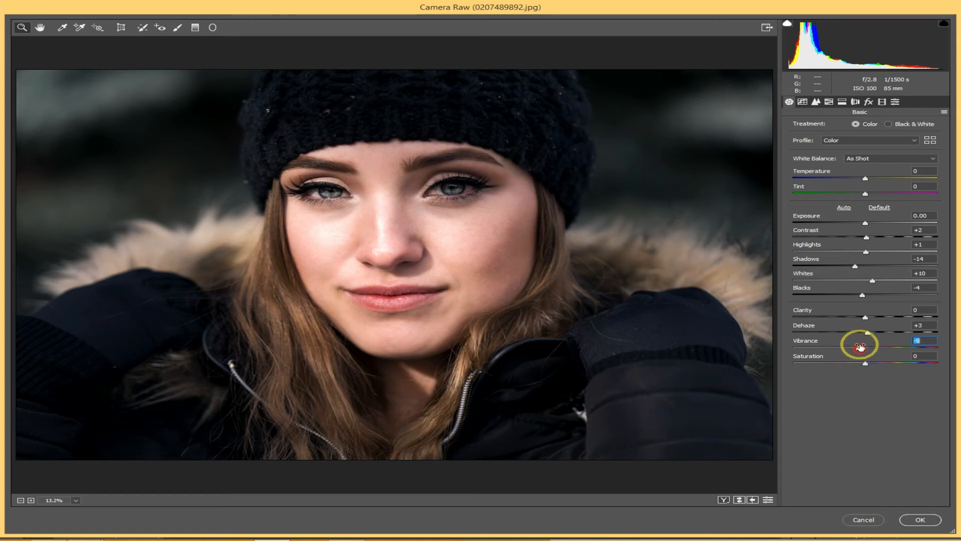
# - Set Oranges saturation to -12 and split-tone the highlights with Hue 35, Saturation 9 and the shadows with Hue 186, Saturation 4
pyautogui.click(829, 101)
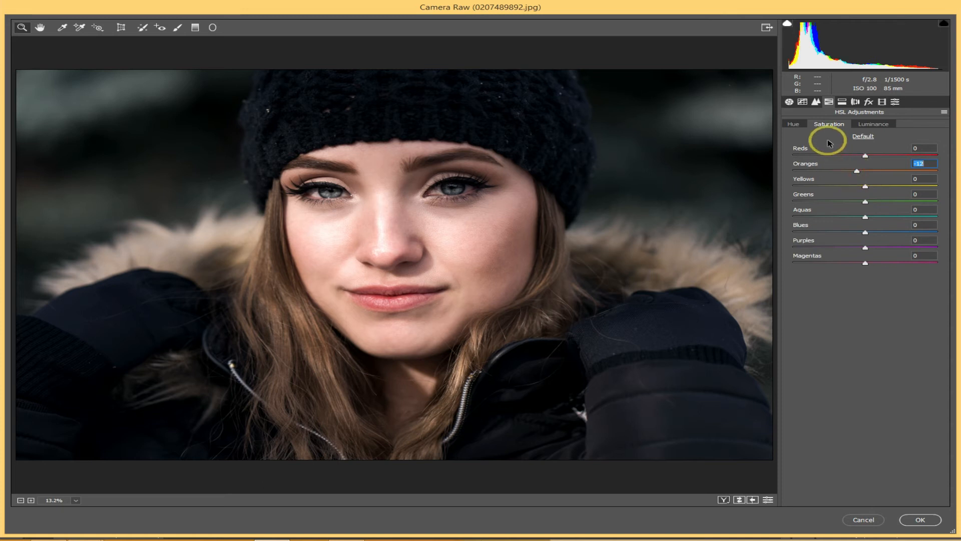
pyautogui.click(842, 102)
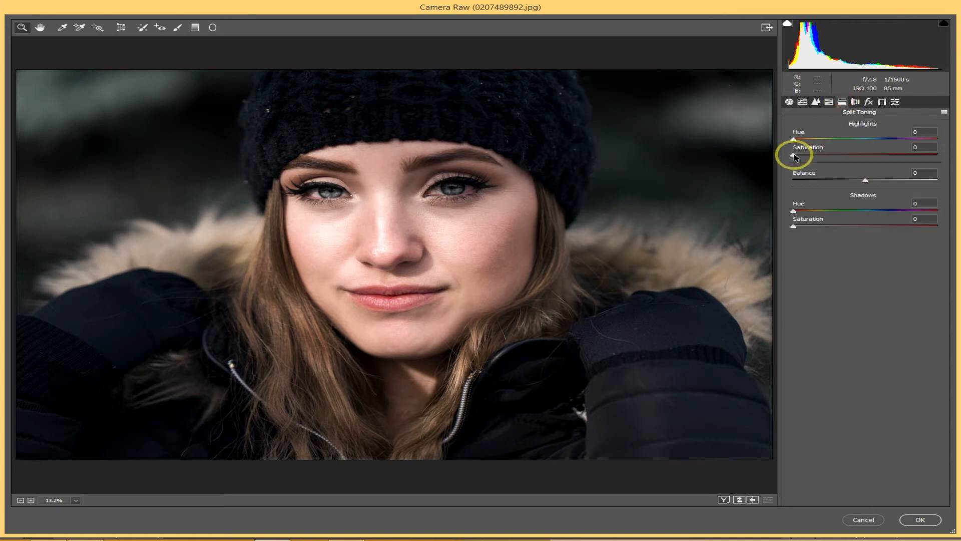
pyautogui.moveTo(793, 155); pyautogui.dragTo(816, 158)
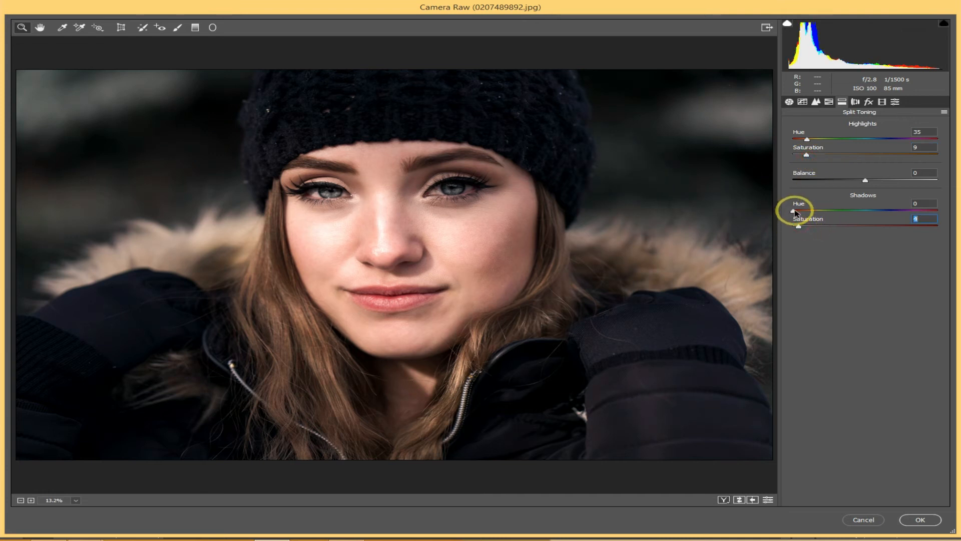
pyautogui.moveTo(794, 210); pyautogui.dragTo(865, 213)
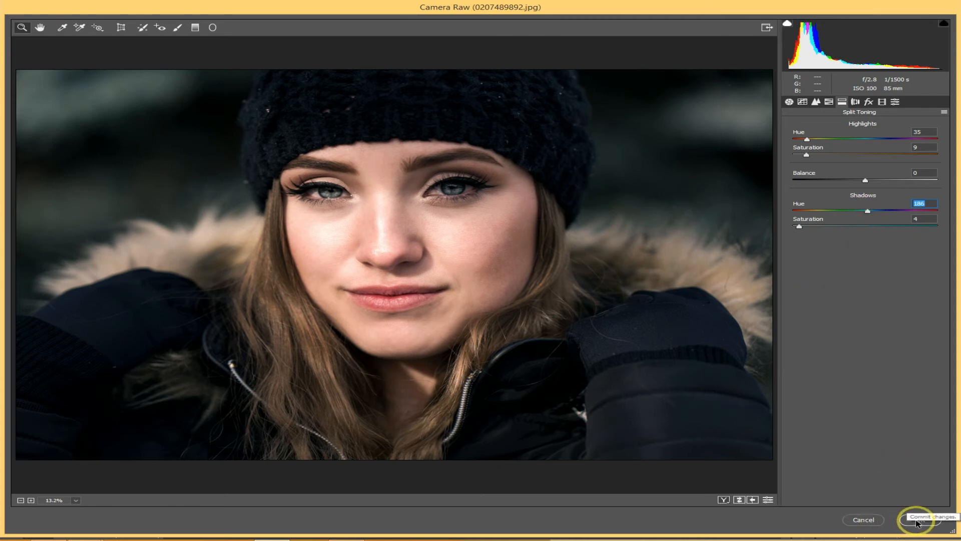
# - Add a Highlight Priority post-crop vignette with an Amount of -13
pyautogui.click(855, 101)
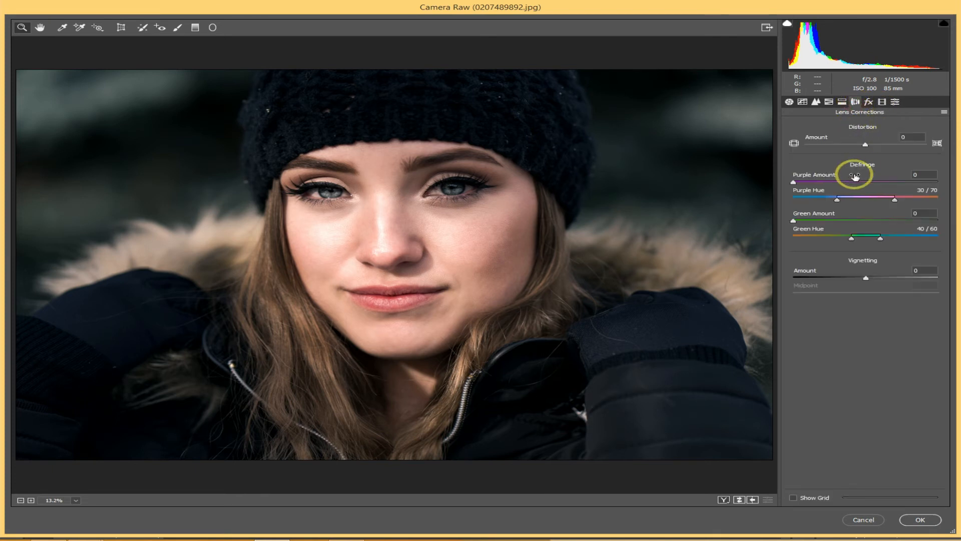
pyautogui.click(868, 101)
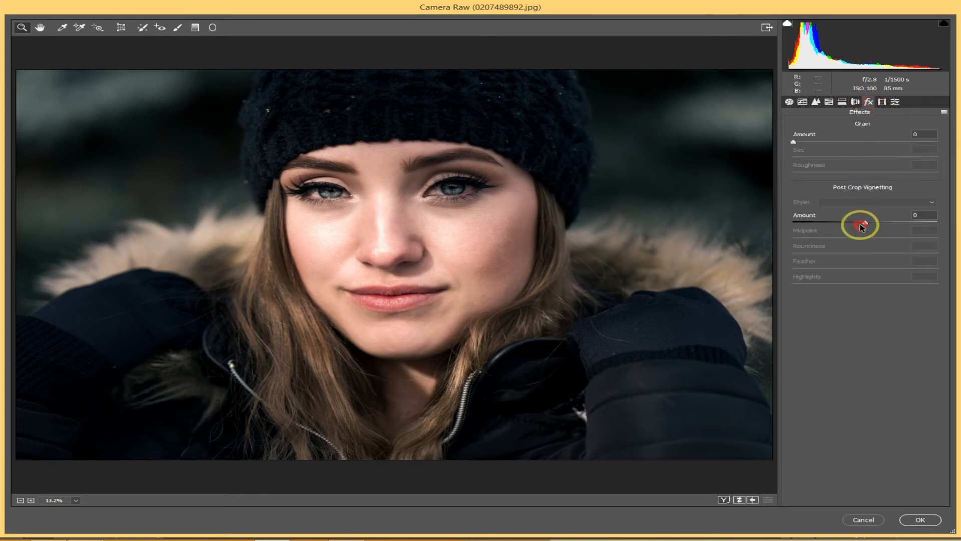
pyautogui.moveTo(865, 227); pyautogui.dragTo(851, 224)
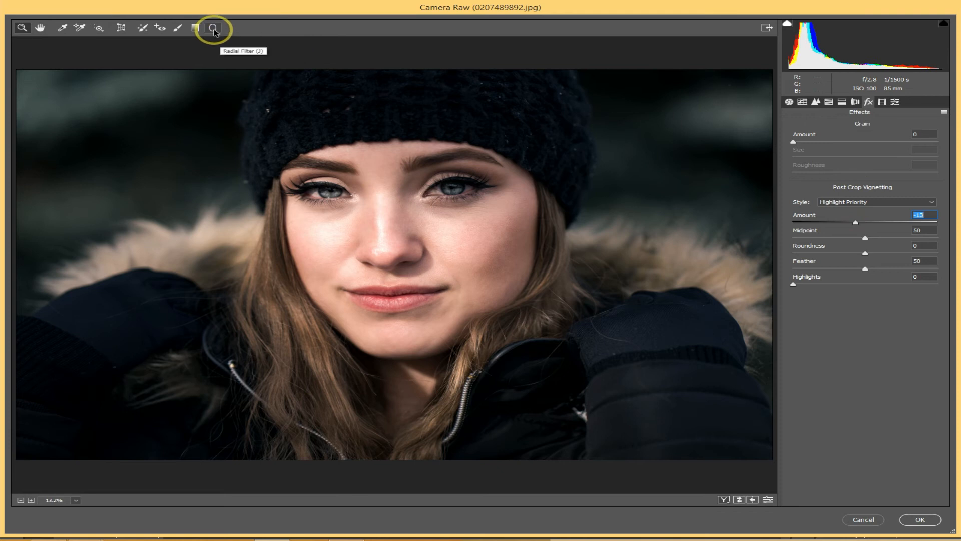
# - Place a Radial Filter ellipse around the face with effect Outside, Exposure -0.15 and Shadows +13, and apply the Camera Raw edits
pyautogui.click(212, 27)
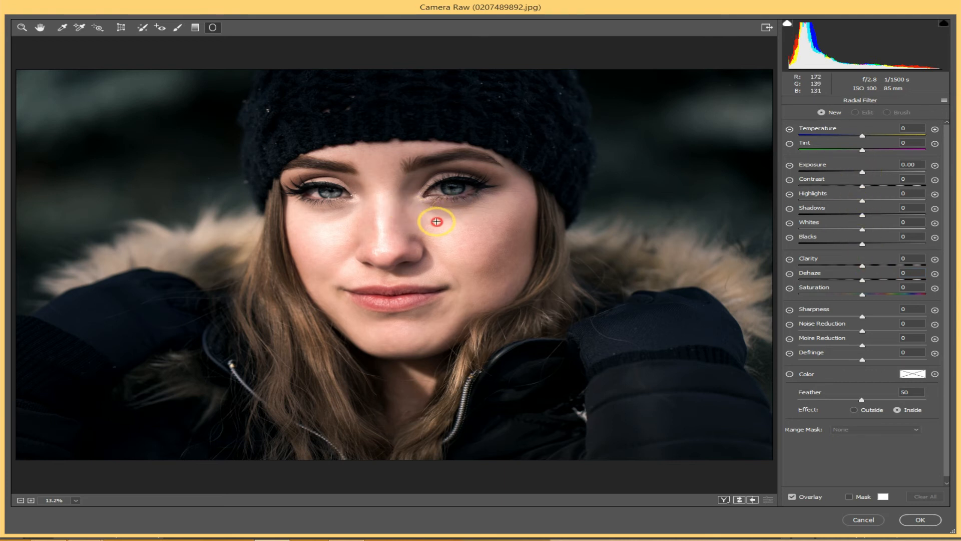
pyautogui.moveTo(476, 249); pyautogui.dragTo(576, 304)
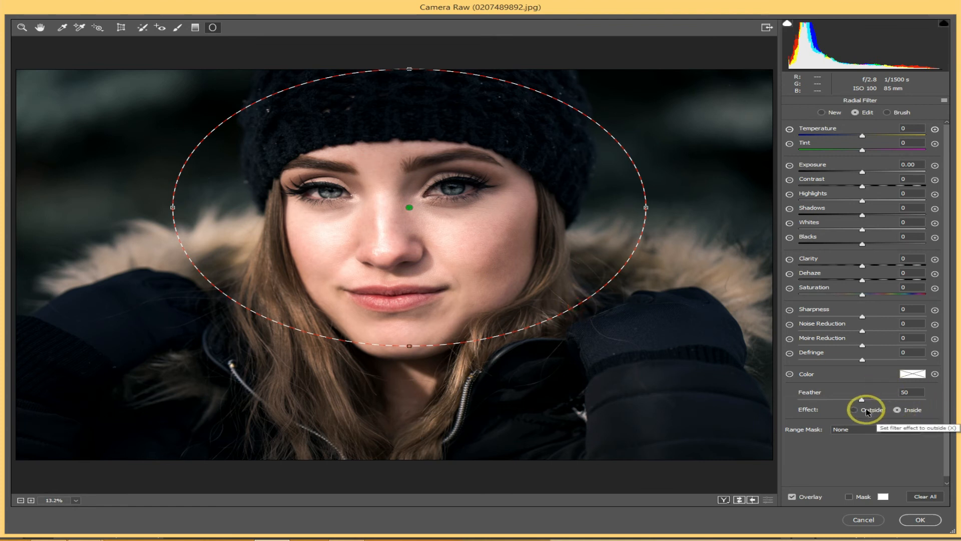
pyautogui.click(868, 410)
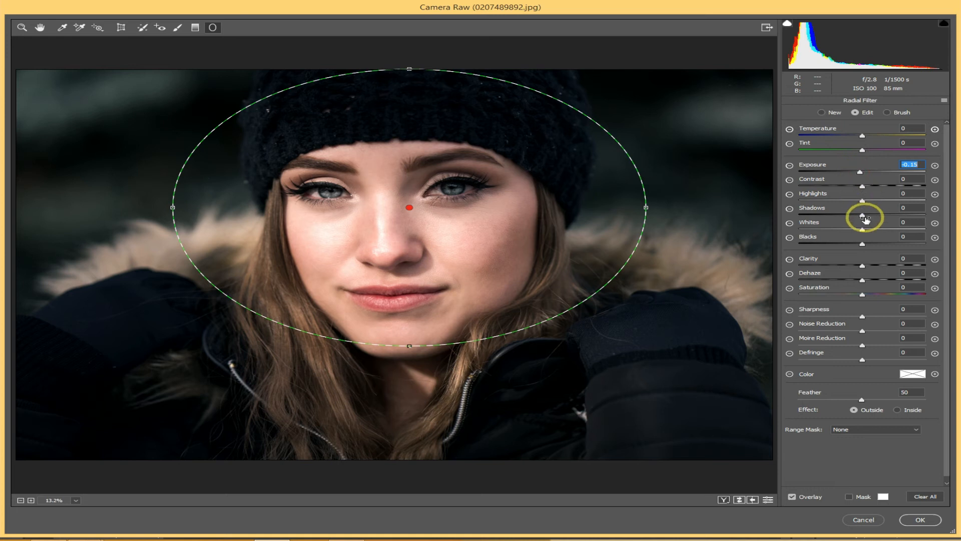
pyautogui.moveTo(862, 214); pyautogui.dragTo(870, 215)
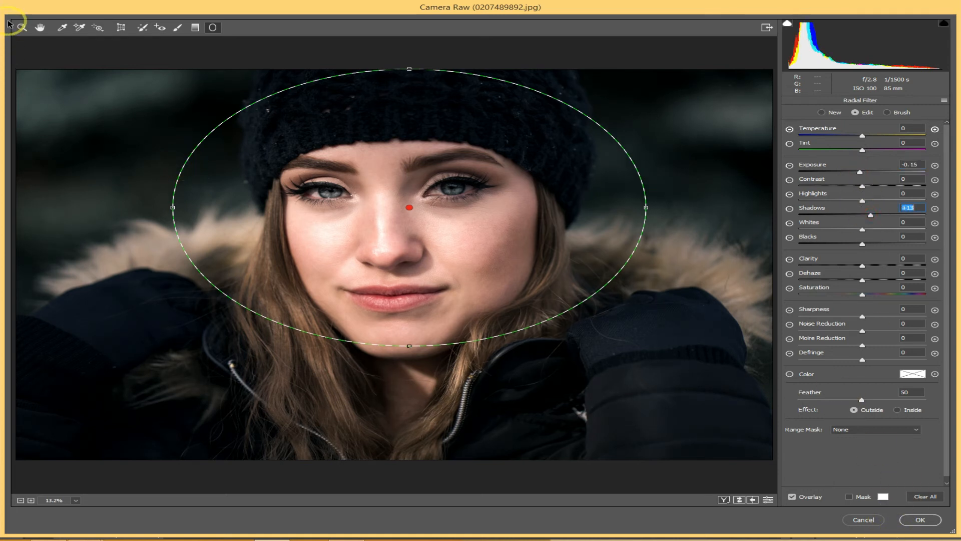
pyautogui.click(20, 27)
pyautogui.click(919, 519)
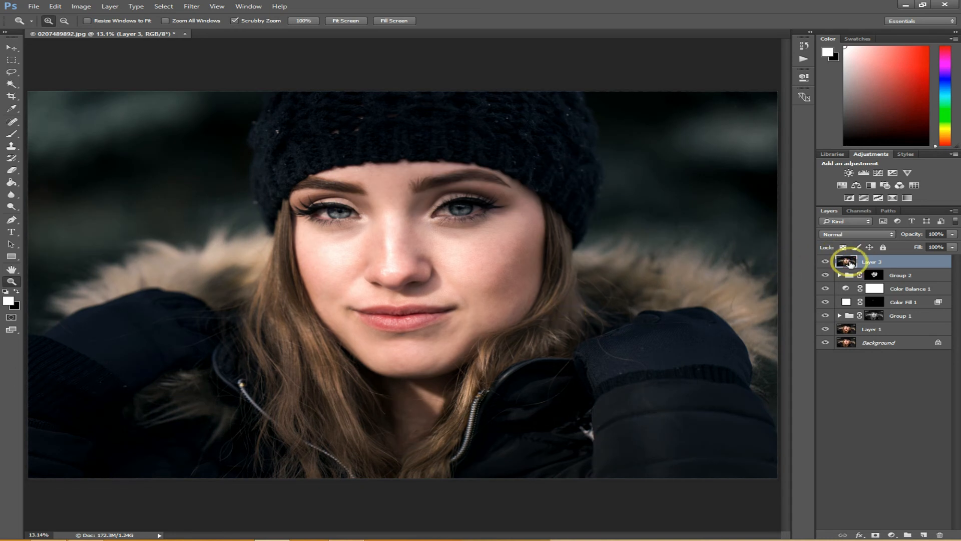
# - Compare the retouched portrait with the original by hiding and restoring all layers above Background
pyautogui.press('j')
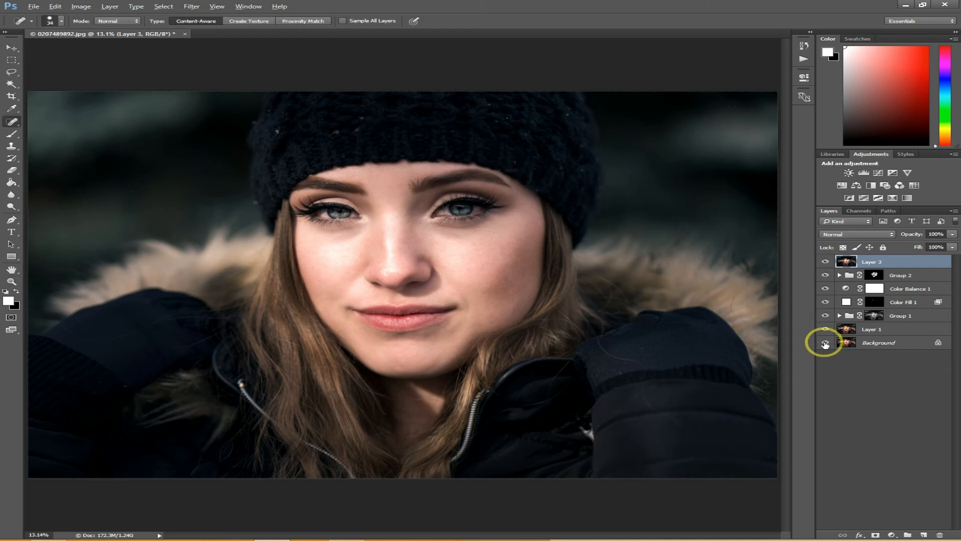
pyautogui.keyDown('alt'); pyautogui.click(825, 344); pyautogui.keyUp('alt')
pyautogui.keyDown('alt'); pyautogui.click(825, 344); pyautogui.keyUp('alt')
pyautogui.keyDown('alt'); pyautogui.click(825, 344); pyautogui.keyUp('alt')
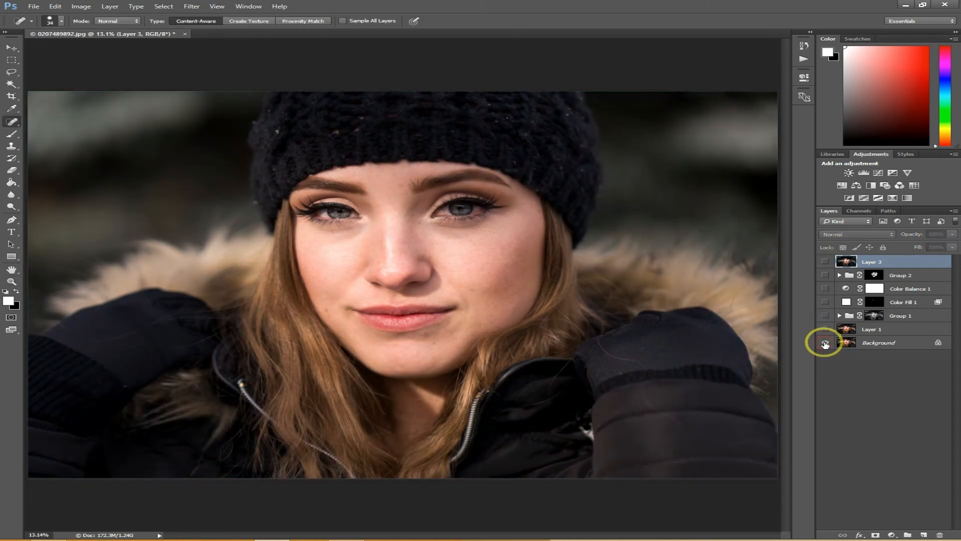
pyautogui.keyDown('alt'); pyautogui.click(825, 344); pyautogui.keyUp('alt')
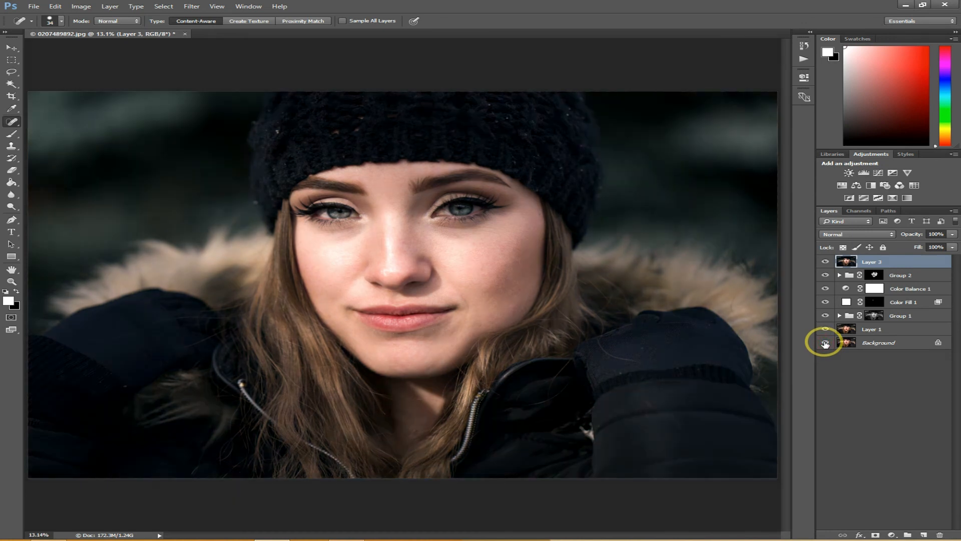
# - Remove the light lint specks across the dark knit hat on Layer 3 with the Spot Healing Brush at size 130
pyautogui.keyDown('ctrl'); pyautogui.click(394, 142); pyautogui.keyUp('ctrl')
pyautogui.keyDown('ctrl'); pyautogui.click(372, 128); pyautogui.keyUp('ctrl')
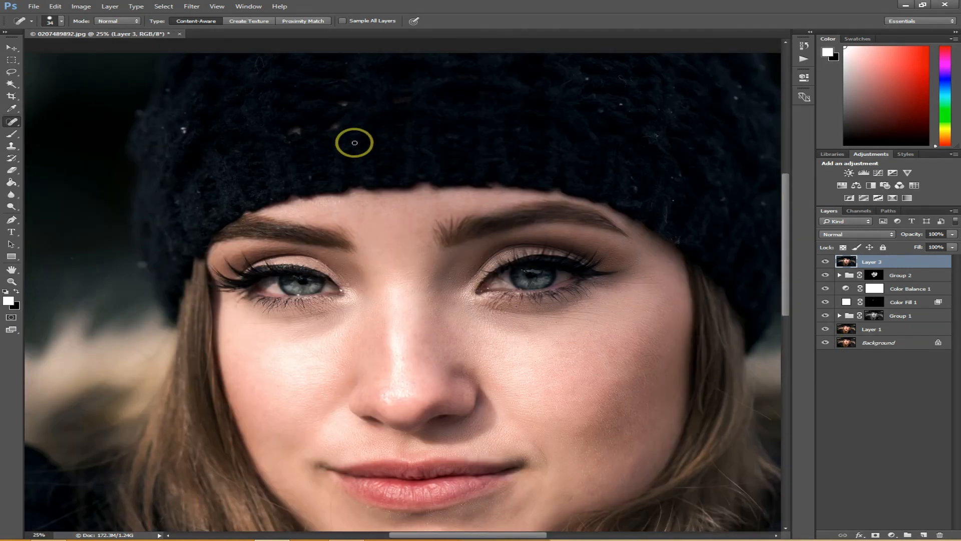
pyautogui.moveTo(337, 132)
pyautogui.mouseDown()
pyautogui.moveTo(382, 199)
pyautogui.moveTo(401, 210)
pyautogui.mouseUp()
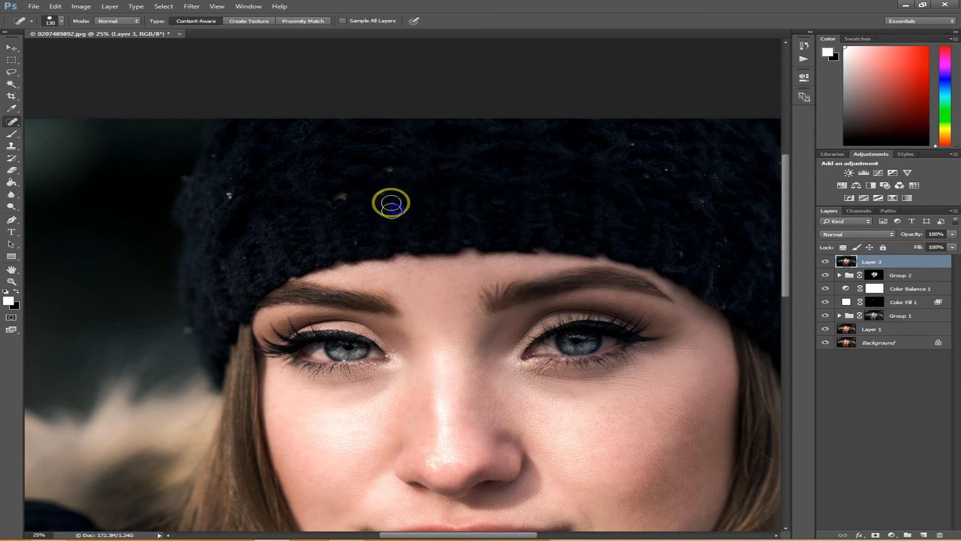
pyautogui.click(383, 192)
pyautogui.click(387, 169)
pyautogui.click(339, 196)
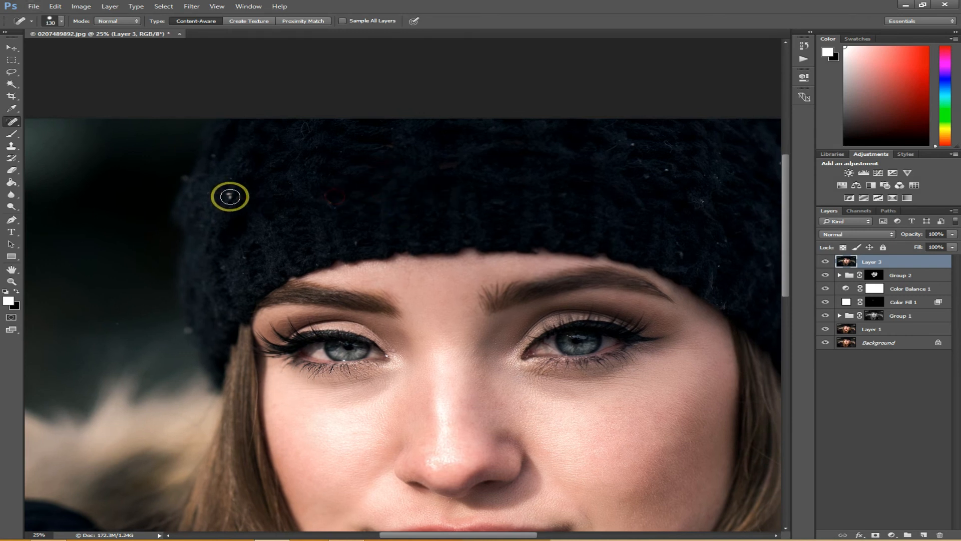
pyautogui.click(229, 195)
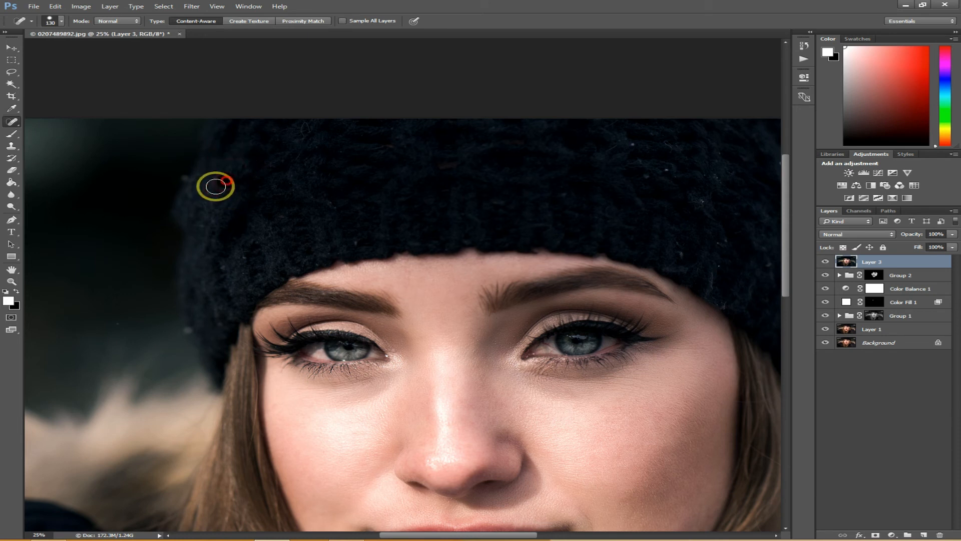
pyautogui.click(213, 197)
pyautogui.click(283, 219)
pyautogui.click(331, 241)
pyautogui.click(353, 243)
pyautogui.click(327, 203)
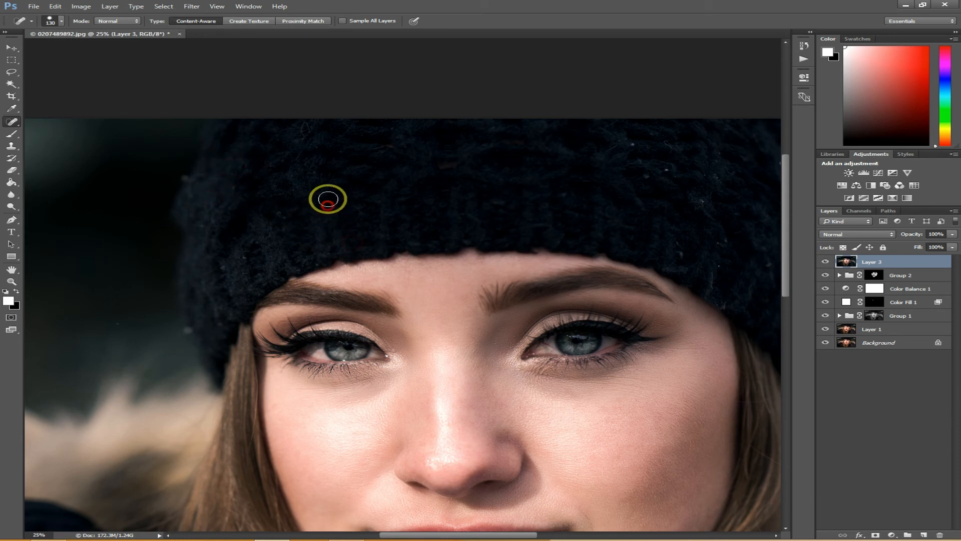
pyautogui.click(303, 172)
pyautogui.click(301, 131)
pyautogui.click(448, 163)
pyautogui.click(500, 197)
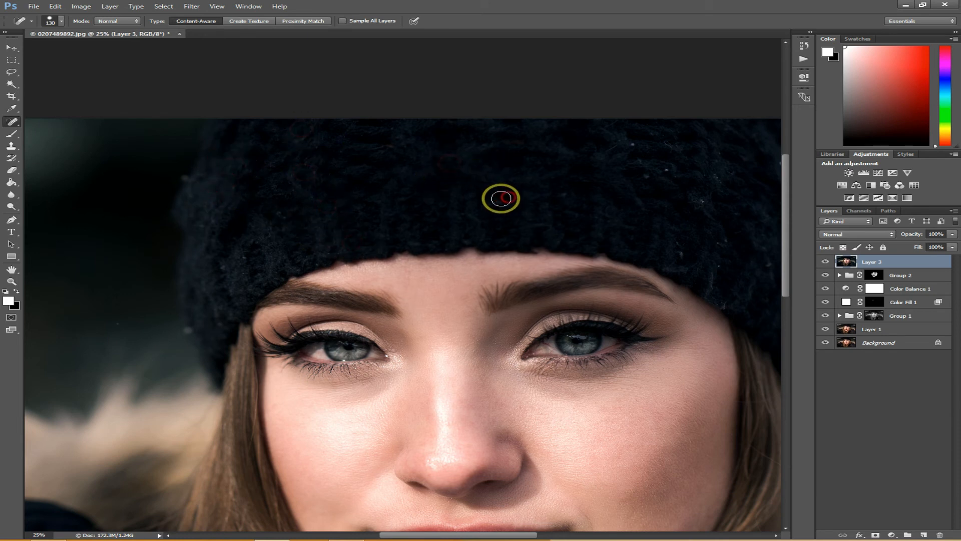
pyautogui.click(482, 215)
pyautogui.click(562, 193)
pyautogui.click(543, 226)
pyautogui.click(644, 174)
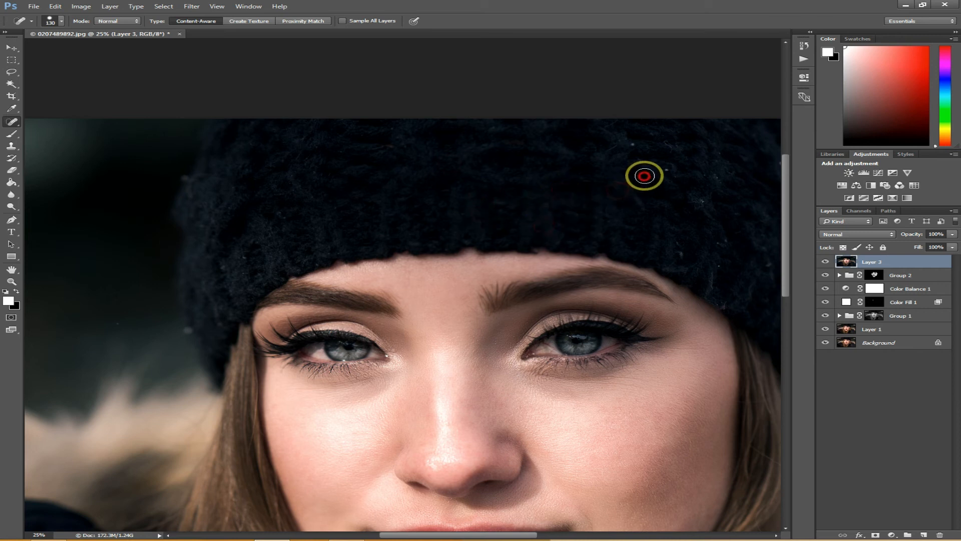
pyautogui.click(636, 183)
pyautogui.click(608, 147)
pyautogui.click(662, 166)
pyautogui.click(684, 156)
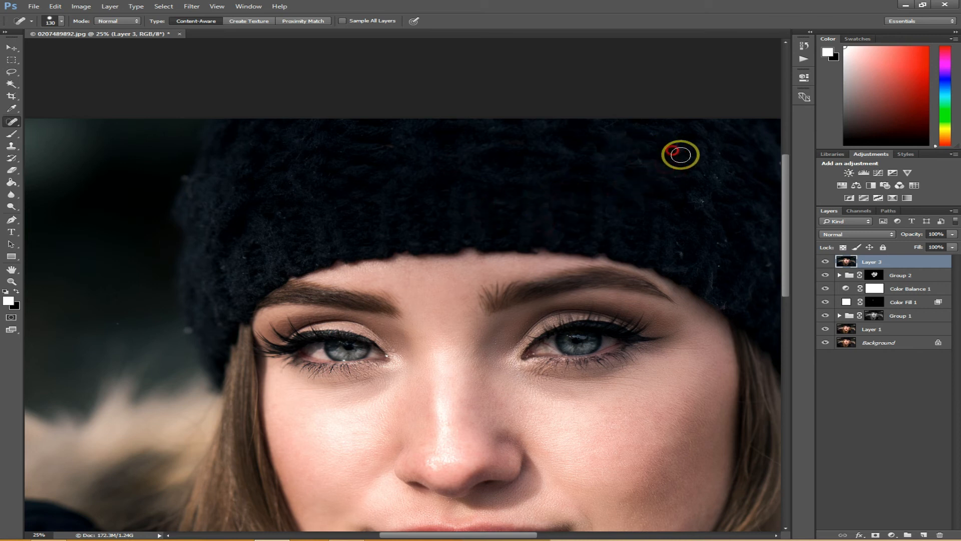
pyautogui.click(717, 158)
pyautogui.click(691, 187)
pyautogui.click(699, 200)
pyautogui.click(689, 250)
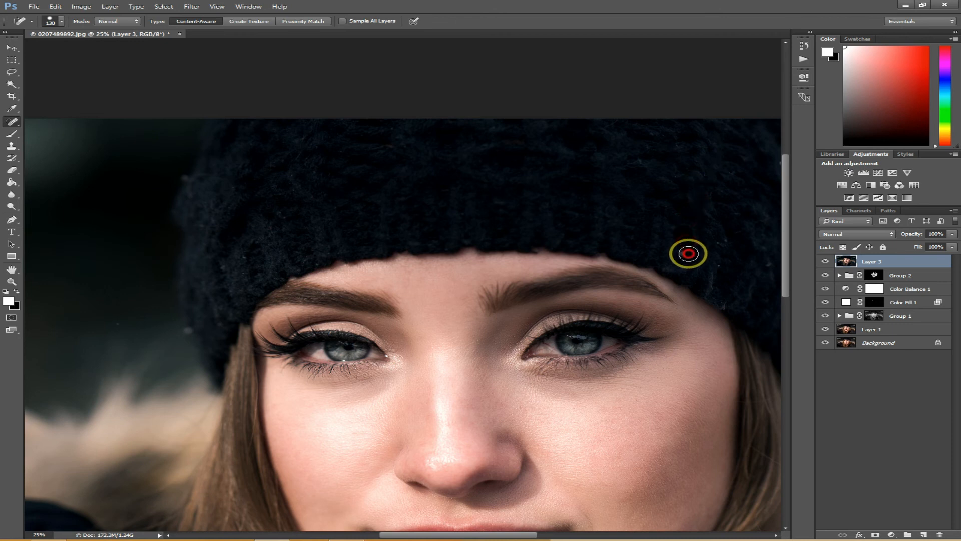
pyautogui.click(721, 239)
pyautogui.click(720, 266)
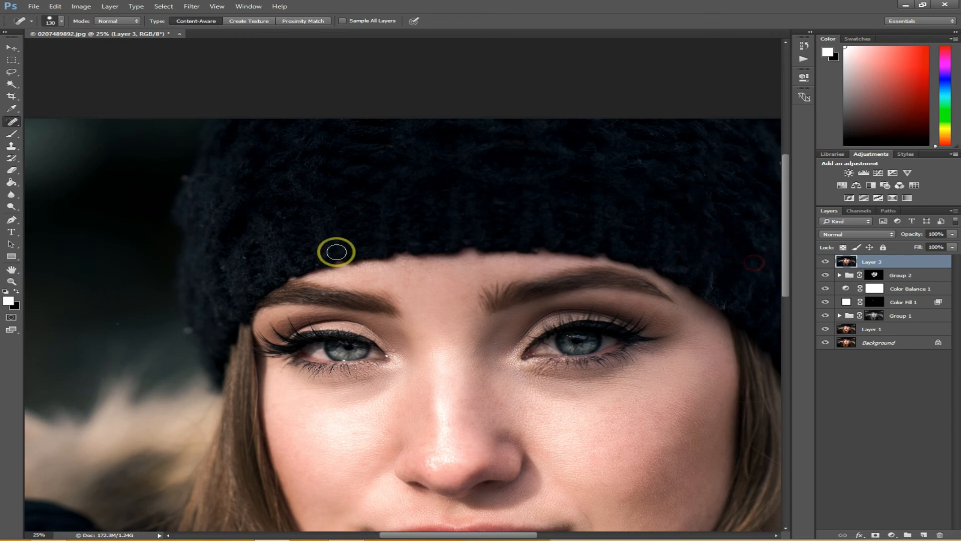
pyautogui.click(241, 256)
pyautogui.click(275, 212)
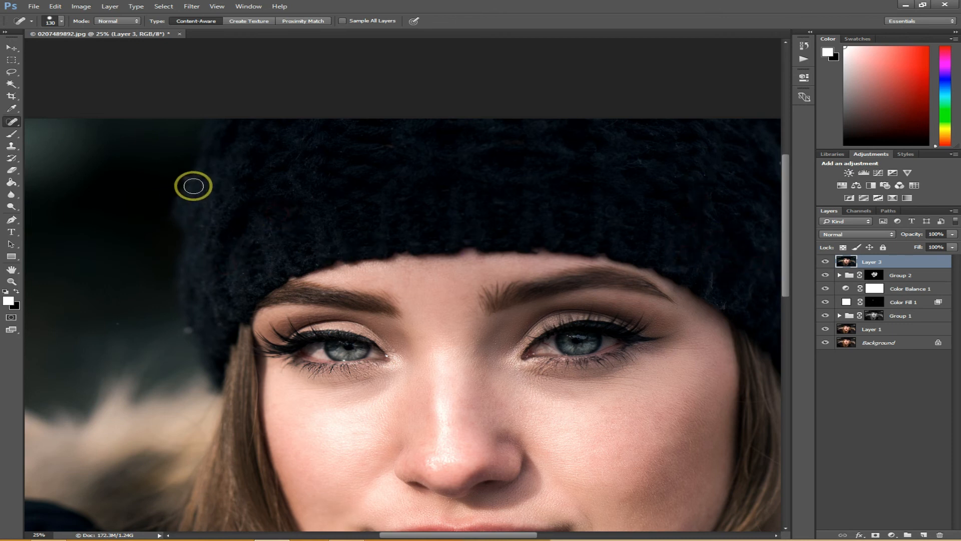
pyautogui.click(192, 186)
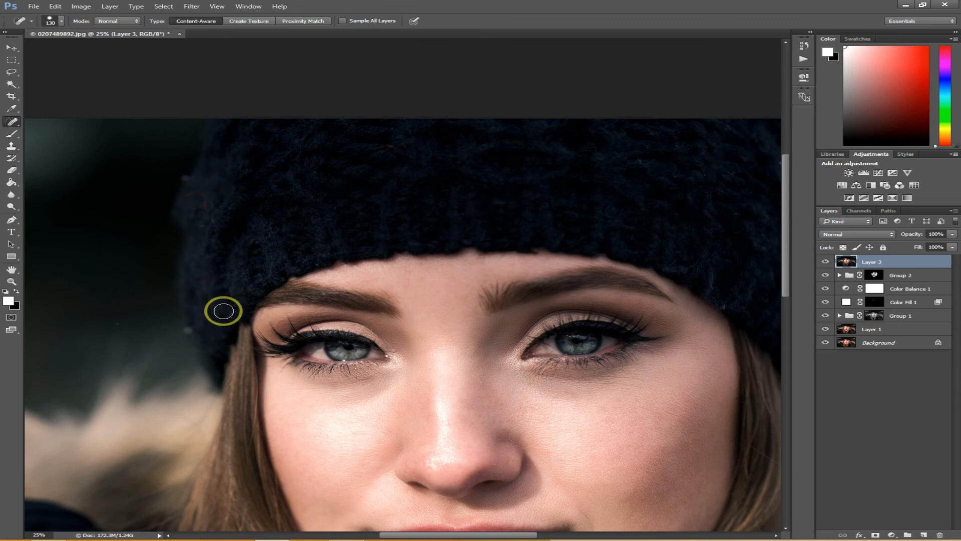
pyautogui.click(192, 328)
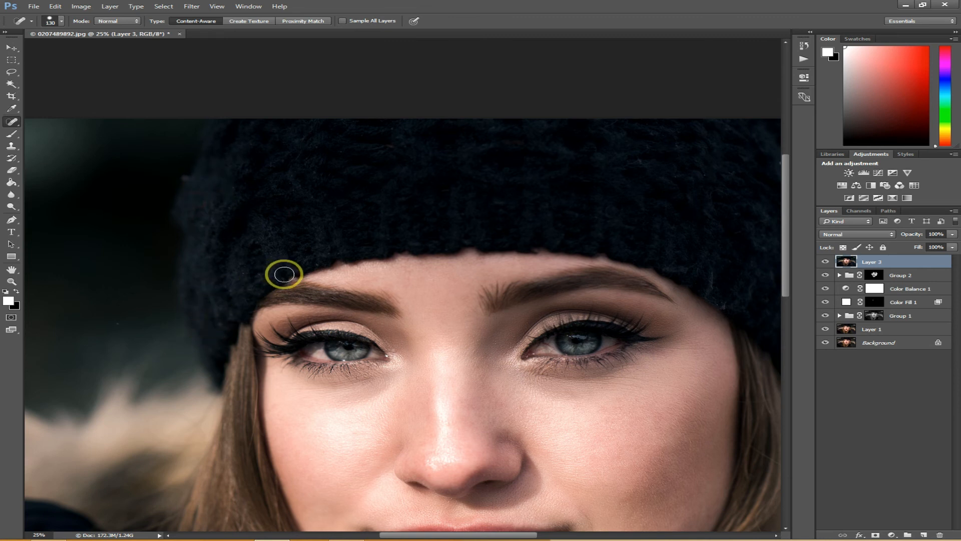
# - Heal the remaining lint specks along the hat's brim above the forehead with the Spot Healing Brush
pyautogui.click(289, 271)
pyautogui.click(336, 258)
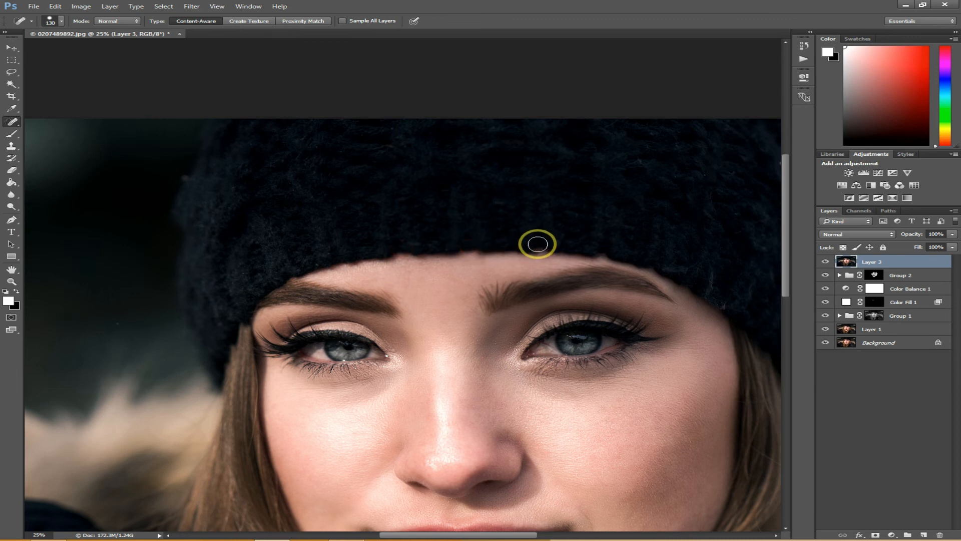
pyautogui.click(540, 245)
pyautogui.click(539, 245)
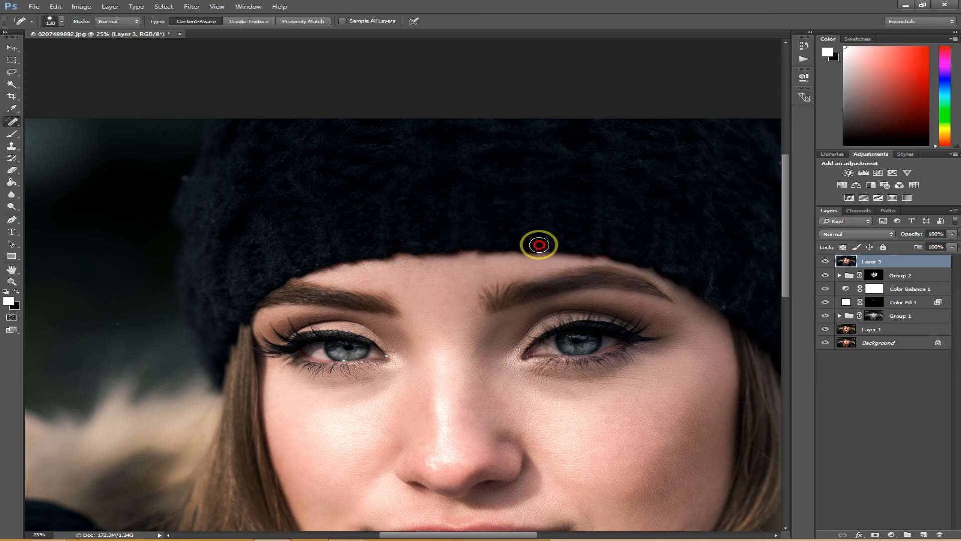
# - Remove the light specks and stray fuzz from the hat's side and outer edge next to the dark background, on the image's right
pyautogui.moveTo(633, 239); pyautogui.dragTo(312, 236)
pyautogui.click(473, 153)
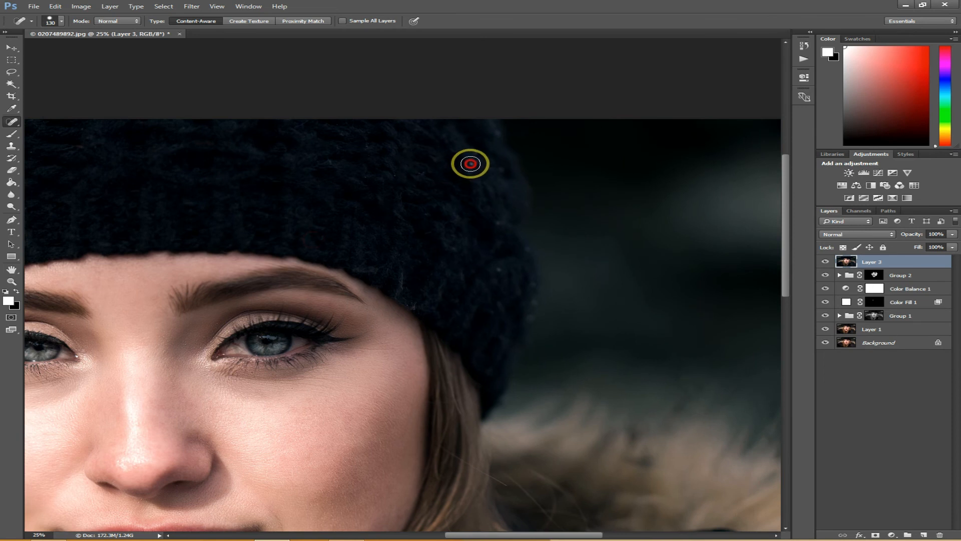
pyautogui.click(493, 136)
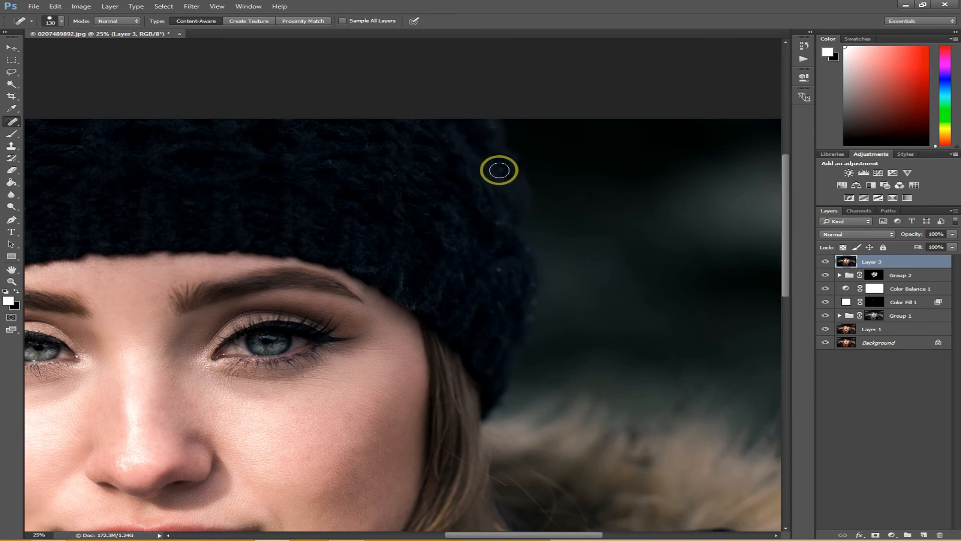
pyautogui.click(486, 161)
pyautogui.click(495, 219)
pyautogui.click(497, 266)
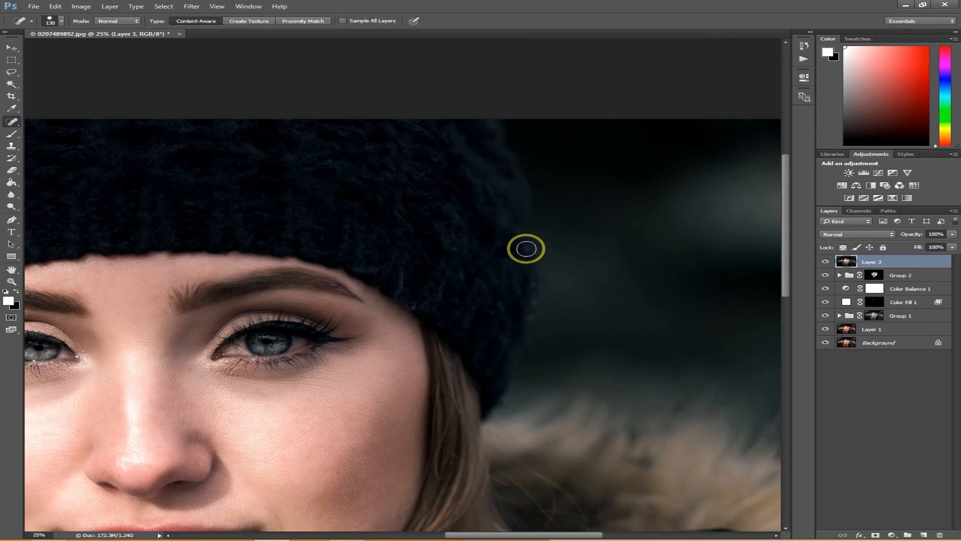
pyautogui.click(526, 251)
pyautogui.click(528, 315)
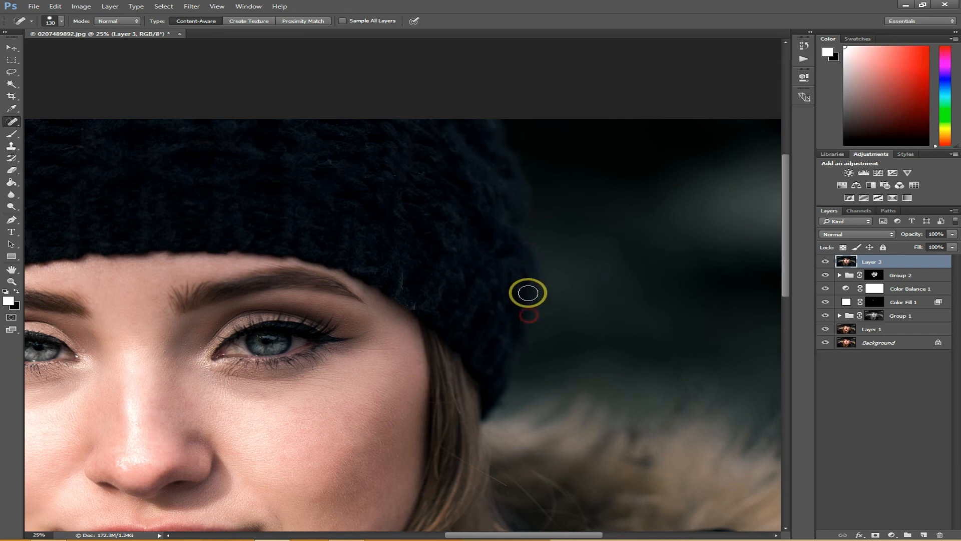
pyautogui.click(531, 285)
pyautogui.click(397, 286)
pyautogui.click(414, 302)
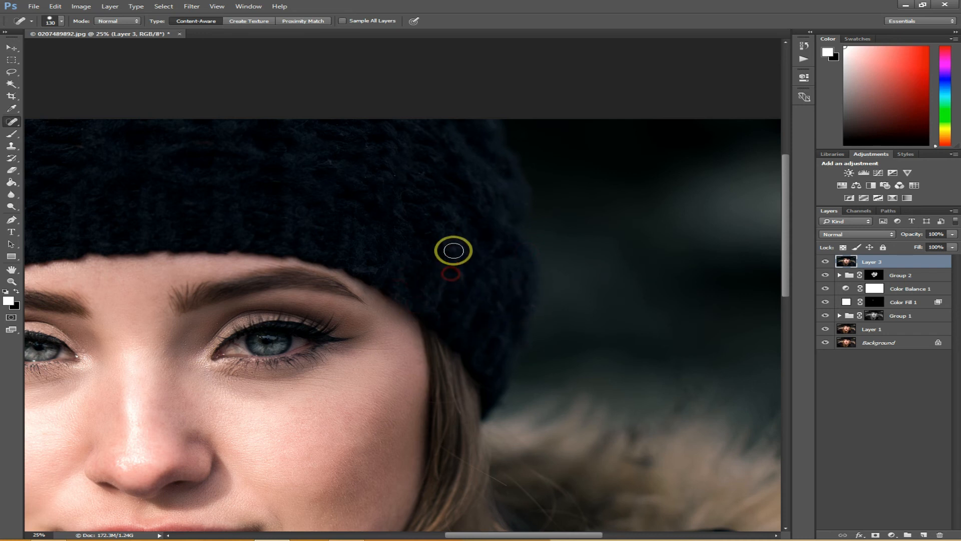
pyautogui.click(453, 250)
# - Spot-heal the light specks across the upper front of the knit hat
pyautogui.click(325, 157)
pyautogui.click(363, 144)
pyautogui.click(338, 137)
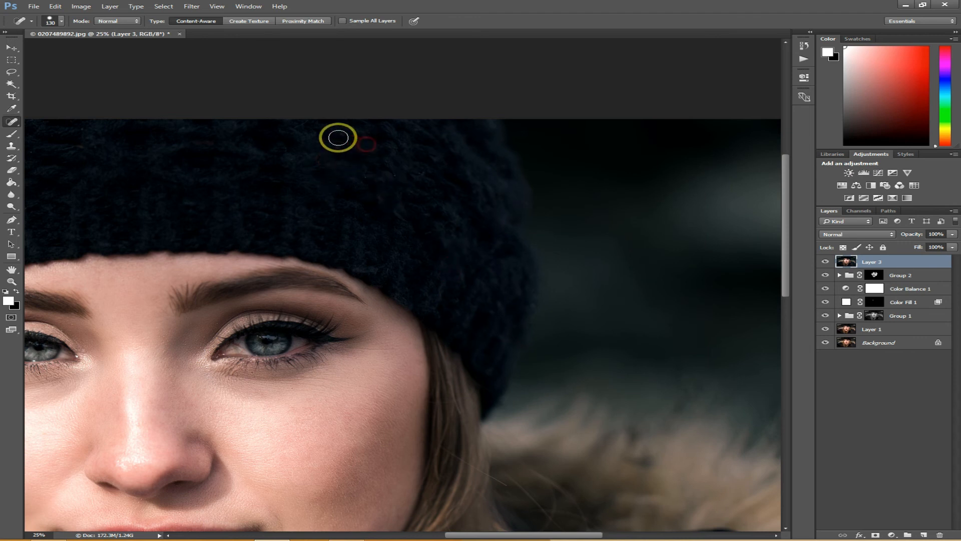
pyautogui.click(401, 183)
pyautogui.click(353, 176)
pyautogui.click(250, 174)
pyautogui.click(231, 177)
pyautogui.click(185, 176)
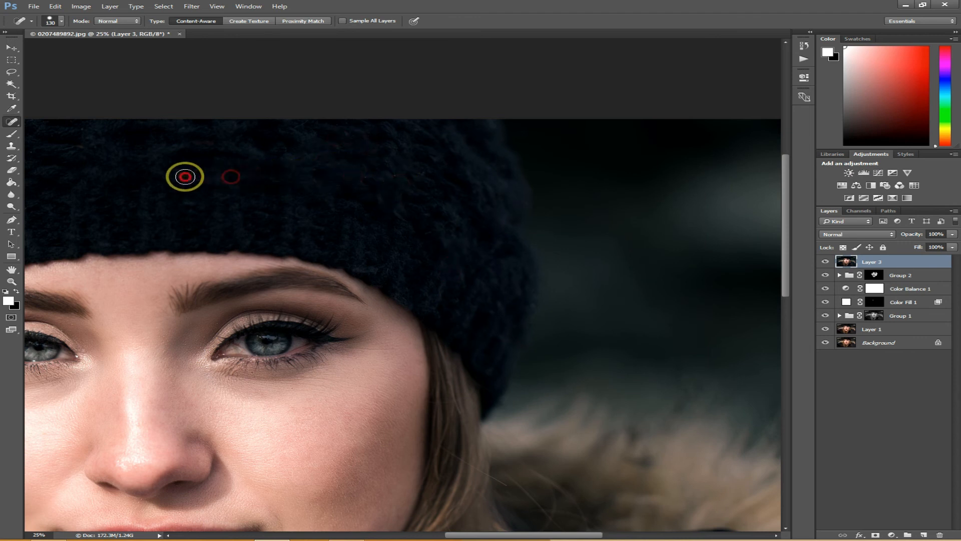
pyautogui.click(163, 158)
pyautogui.click(276, 157)
pyautogui.click(249, 150)
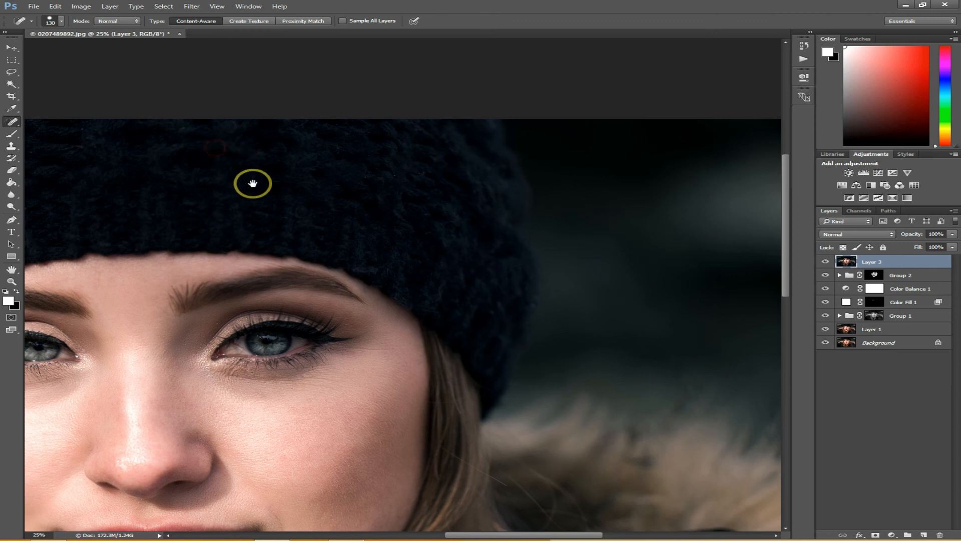
# - Clean the remaining specks off the hat's crown and outer edge on the image's left side
pyautogui.moveTo(253, 182); pyautogui.dragTo(442, 219)
pyautogui.click(238, 184)
pyautogui.click(266, 162)
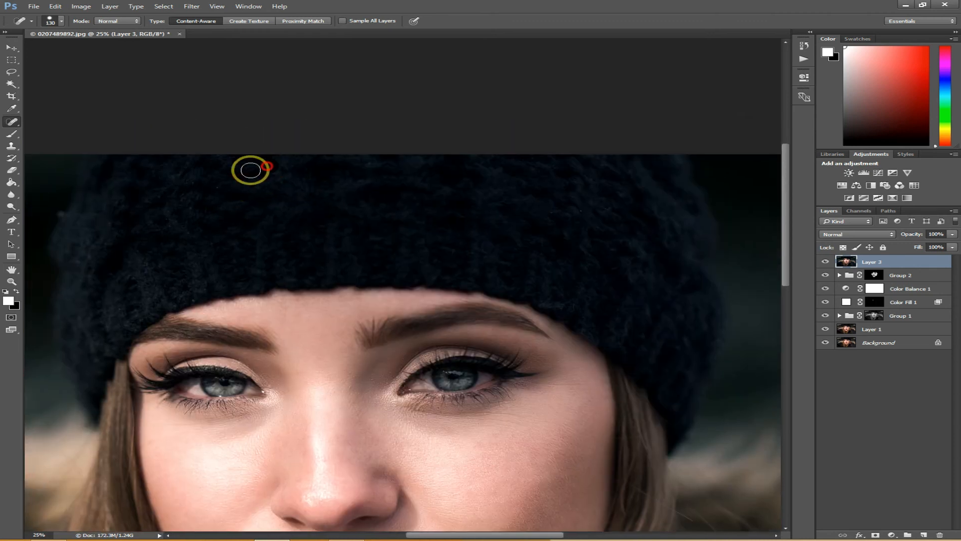
pyautogui.click(171, 179)
pyautogui.click(97, 208)
pyautogui.click(71, 218)
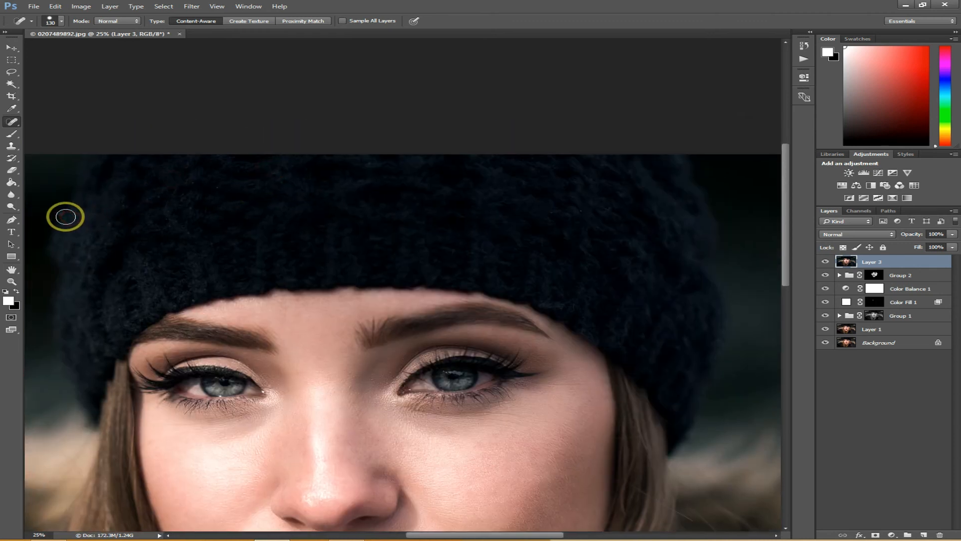
pyautogui.click(187, 214)
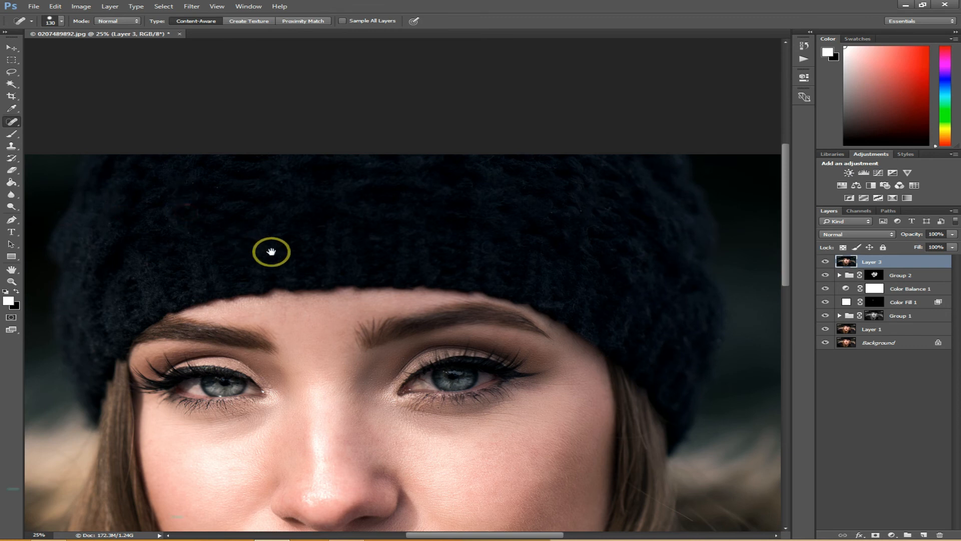
# - Duplicate Layer 3, set the copy's blend mode to Screen, and add a black layer mask that hides it
pyautogui.moveTo(271, 251); pyautogui.dragTo(342, 157)
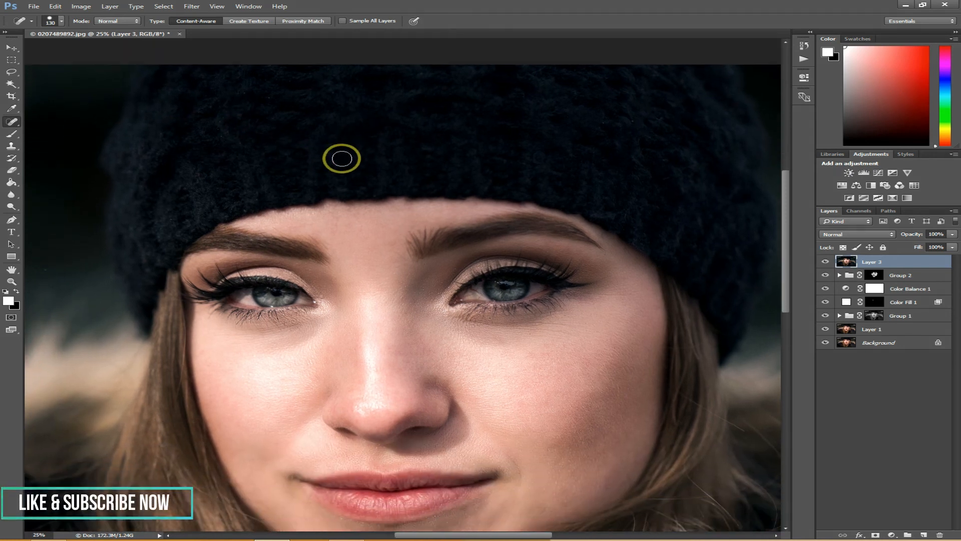
pyautogui.press('z')
pyautogui.hotkey('ctrl', '0')
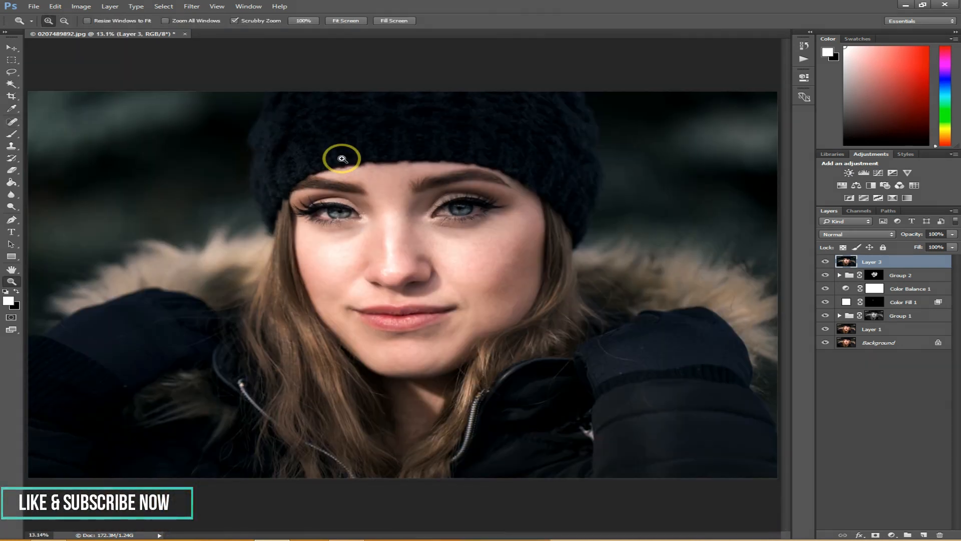
pyautogui.moveTo(352, 150); pyautogui.dragTo(381, 161)
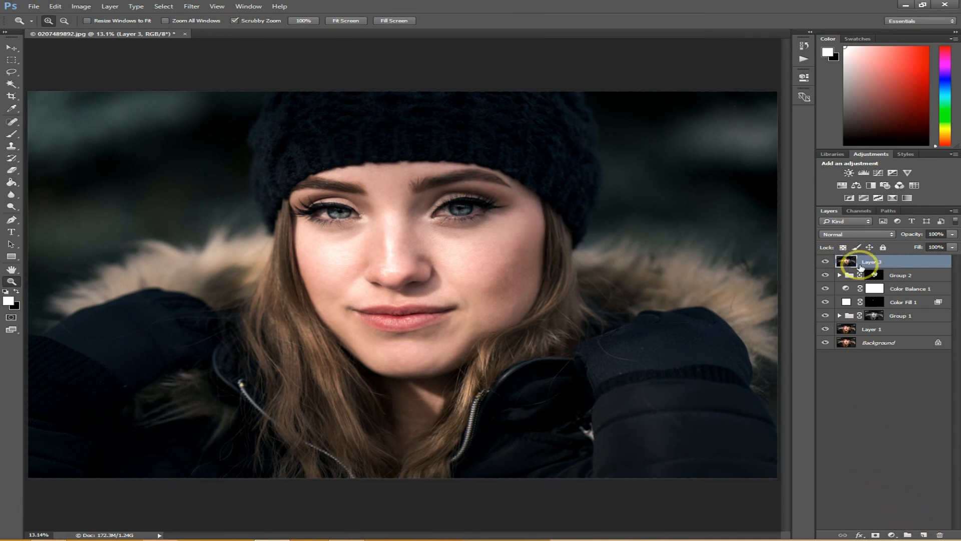
pyautogui.hotkey('ctrl', 'j')
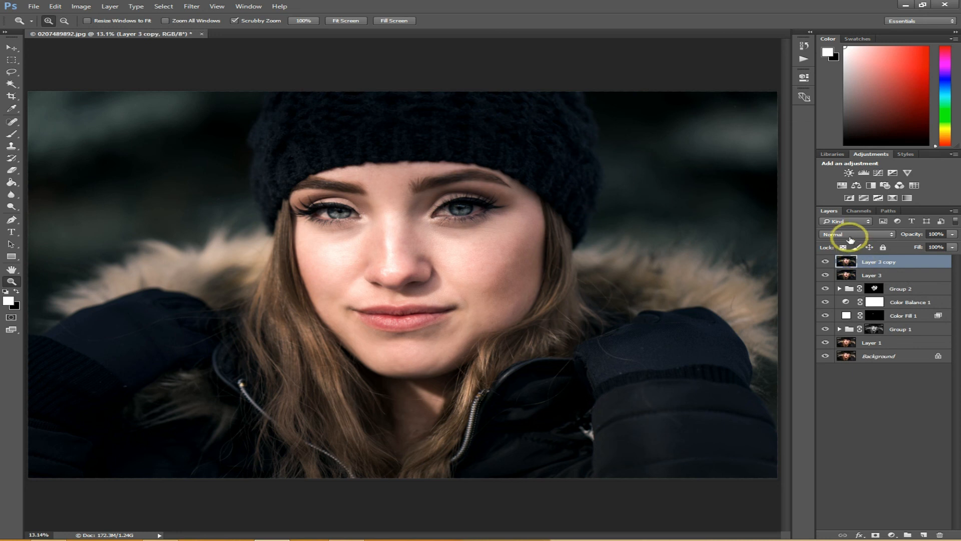
pyautogui.click(851, 235)
pyautogui.click(841, 300)
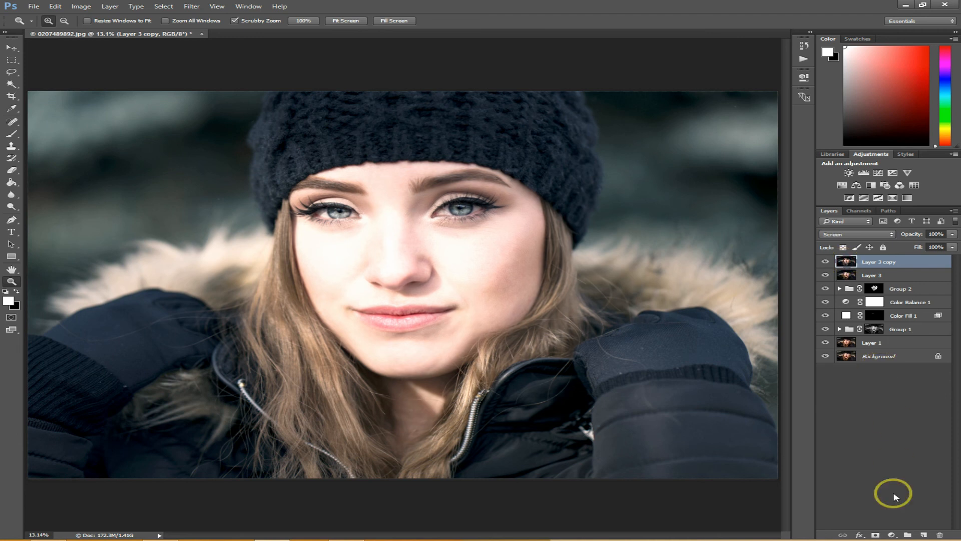
pyautogui.keyDown('alt'); pyautogui.click(875, 535); pyautogui.keyUp('alt')
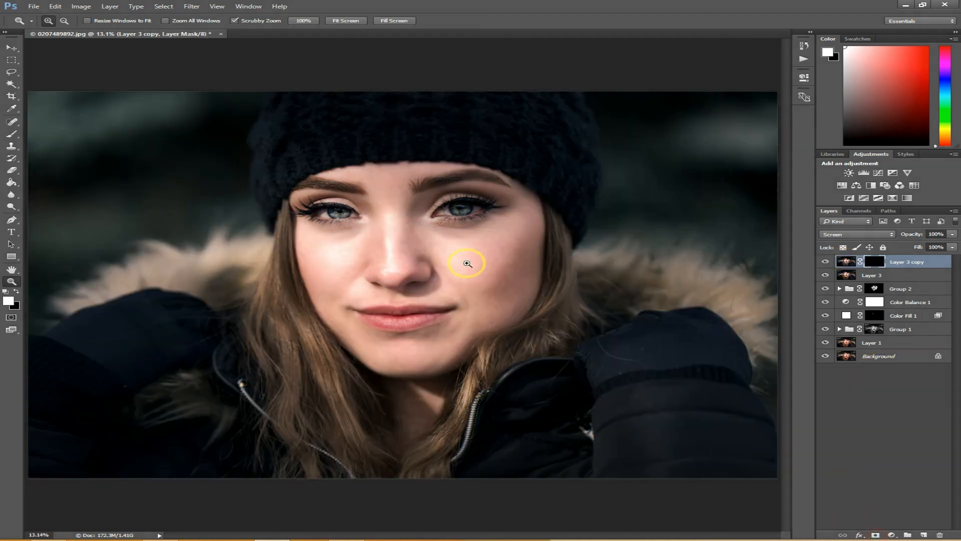
# - Brush white on the Layer 3 copy mask over the eye white on the image's right, and set the layer's opacity to 69%
pyautogui.click(452, 219)
pyautogui.click(449, 208)
pyautogui.click(447, 210)
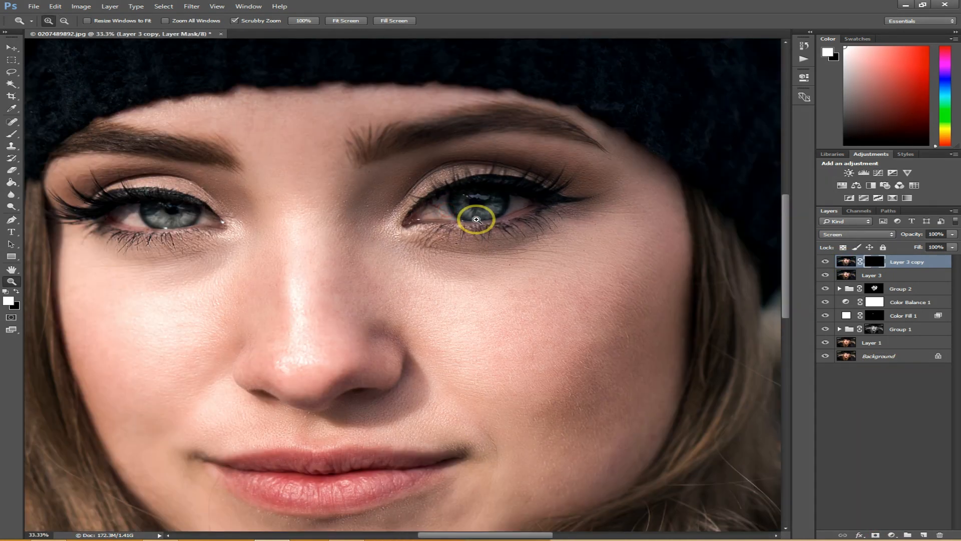
pyautogui.press('s')
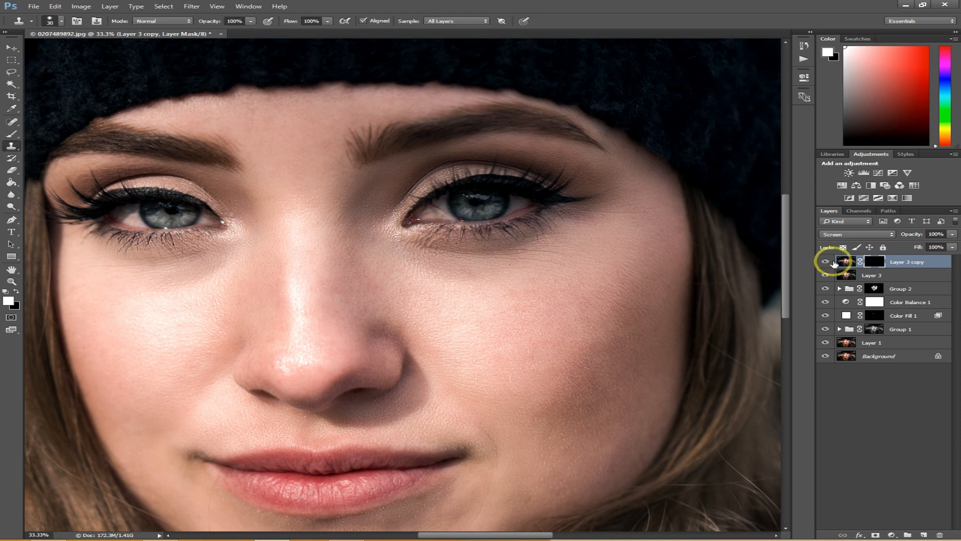
pyautogui.press('b')
pyautogui.click(871, 262)
pyautogui.moveTo(447, 211)
pyautogui.mouseDown()
pyautogui.moveTo(425, 214)
pyautogui.moveTo(440, 203)
pyautogui.moveTo(425, 217)
pyautogui.moveTo(446, 210)
pyautogui.mouseUp()
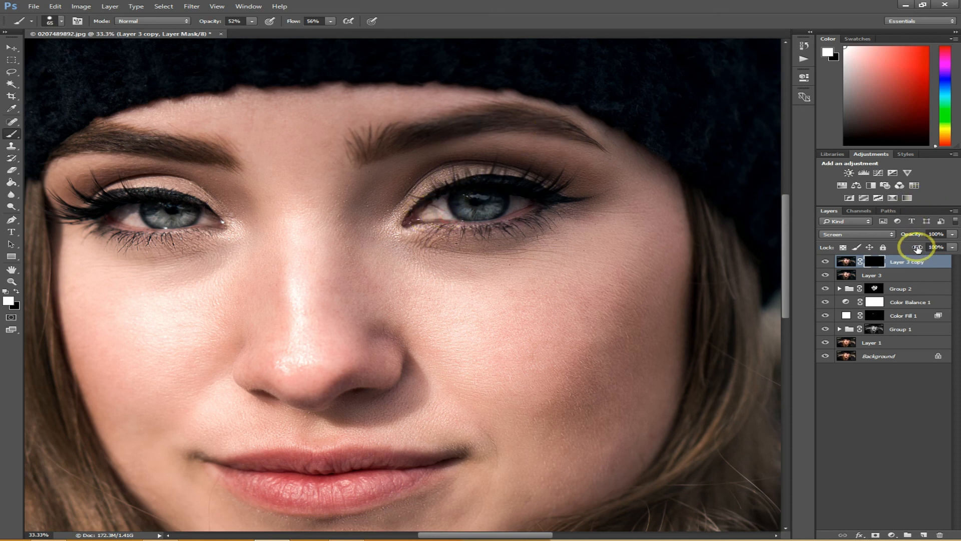
pyautogui.moveTo(915, 237); pyautogui.dragTo(902, 236)
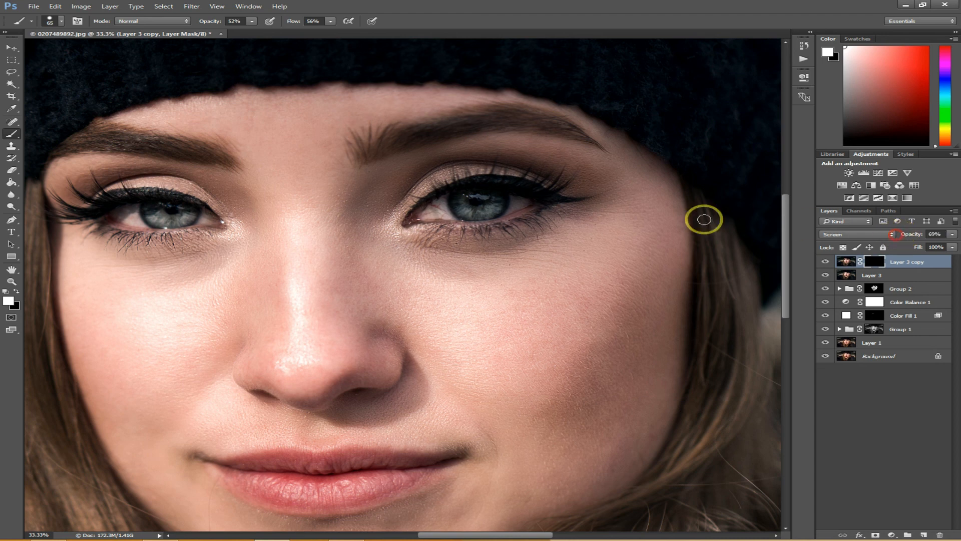
# - Brighten the remaining whites of both eyes by painting white on the mask at 52% opacity and 56% flow
pyautogui.moveTo(520, 198); pyautogui.dragTo(512, 209)
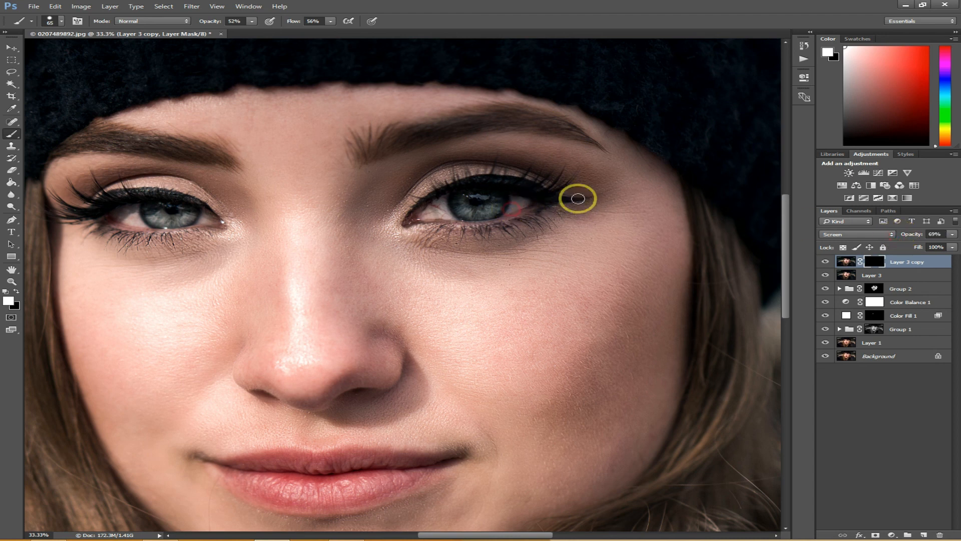
pyautogui.moveTo(398, 221); pyautogui.dragTo(396, 221)
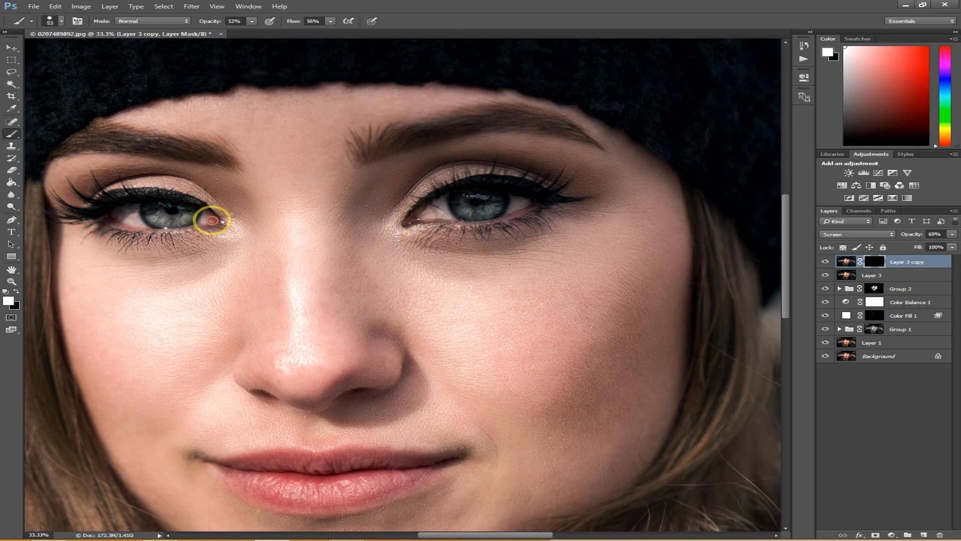
pyautogui.click(212, 220)
pyautogui.moveTo(133, 209)
pyautogui.mouseDown()
pyautogui.moveTo(111, 210)
pyautogui.moveTo(131, 211)
pyautogui.moveTo(138, 222)
pyautogui.moveTo(120, 215)
pyautogui.moveTo(130, 210)
pyautogui.mouseUp()
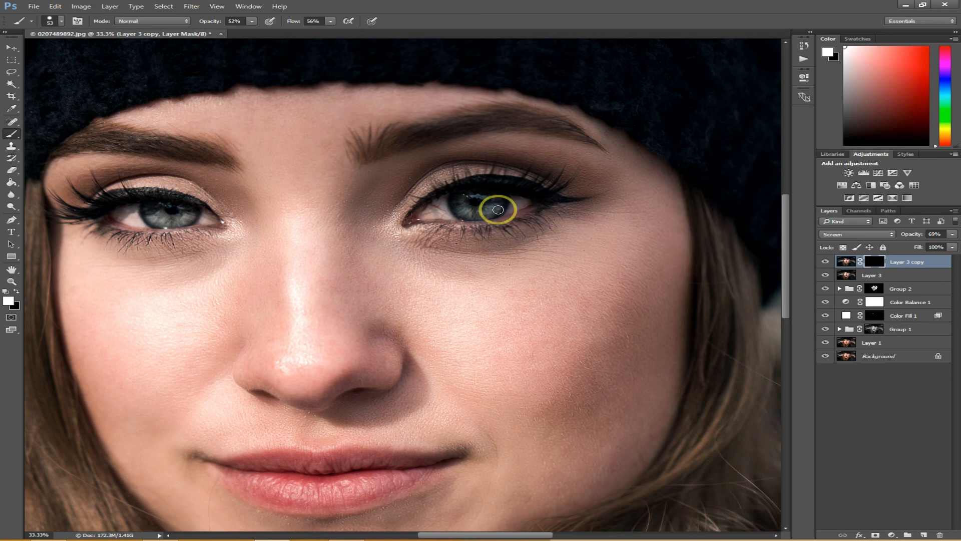
# - Set the brush to 29% opacity and 28% flow, and paint white on the mask over both irises
pyautogui.click(252, 21)
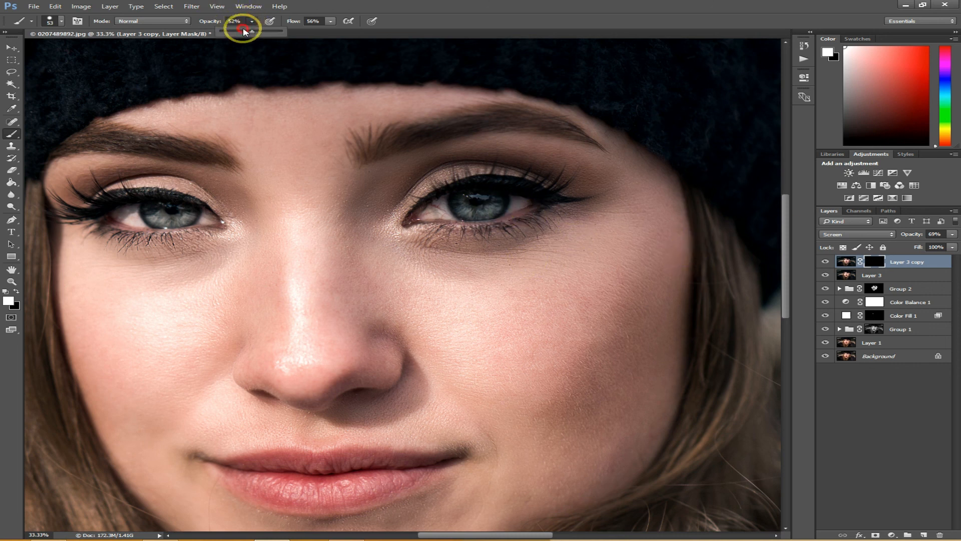
pyautogui.moveTo(244, 31); pyautogui.dragTo(236, 31)
pyautogui.click(331, 21)
pyautogui.click(314, 32)
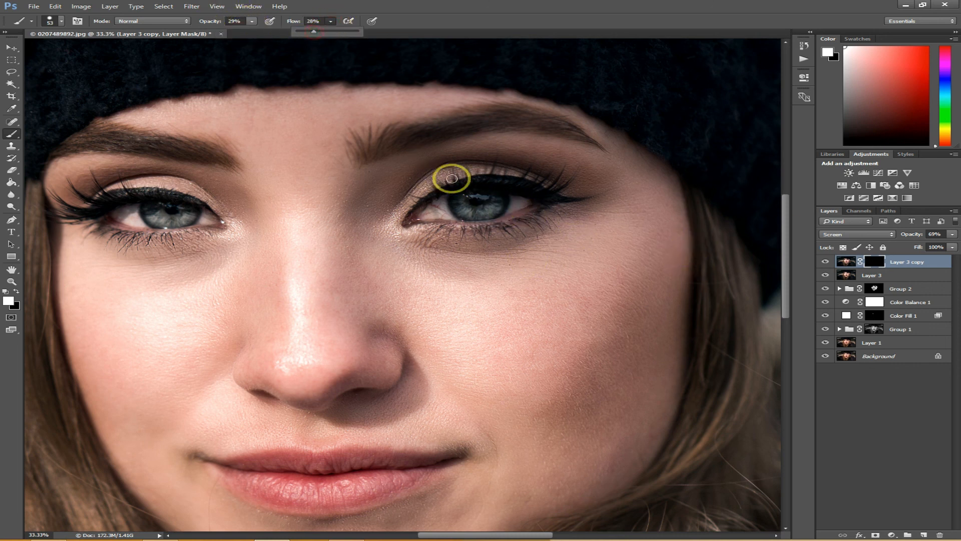
pyautogui.click(459, 200)
pyautogui.moveTo(467, 214)
pyautogui.mouseDown()
pyautogui.moveTo(499, 200)
pyautogui.moveTo(491, 214)
pyautogui.moveTo(454, 201)
pyautogui.mouseUp()
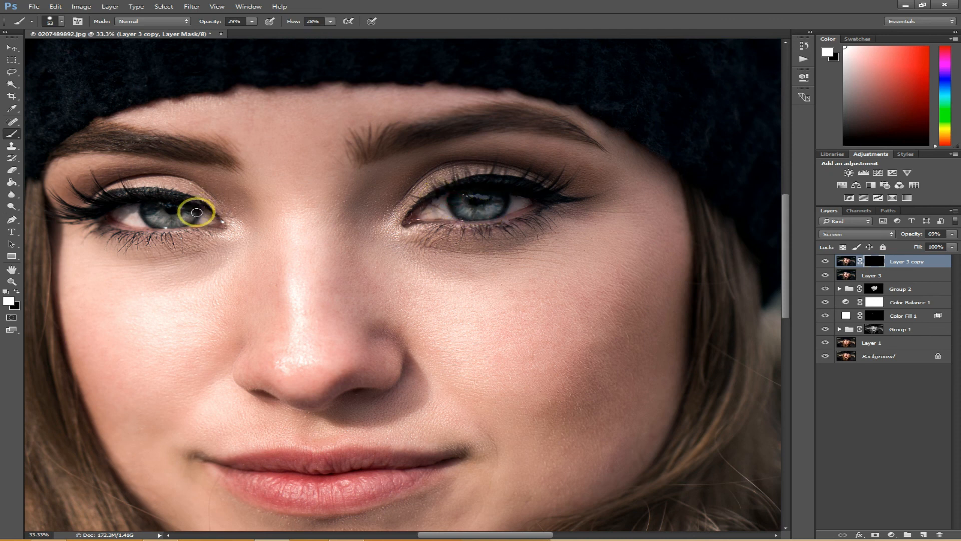
pyautogui.moveTo(180, 216)
pyautogui.mouseDown()
pyautogui.moveTo(154, 209)
pyautogui.moveTo(190, 215)
pyautogui.mouseUp()
# - Compare the whole portrait with and without the eye brightening by toggling the visibility of Layer 3 copy
pyautogui.press('z')
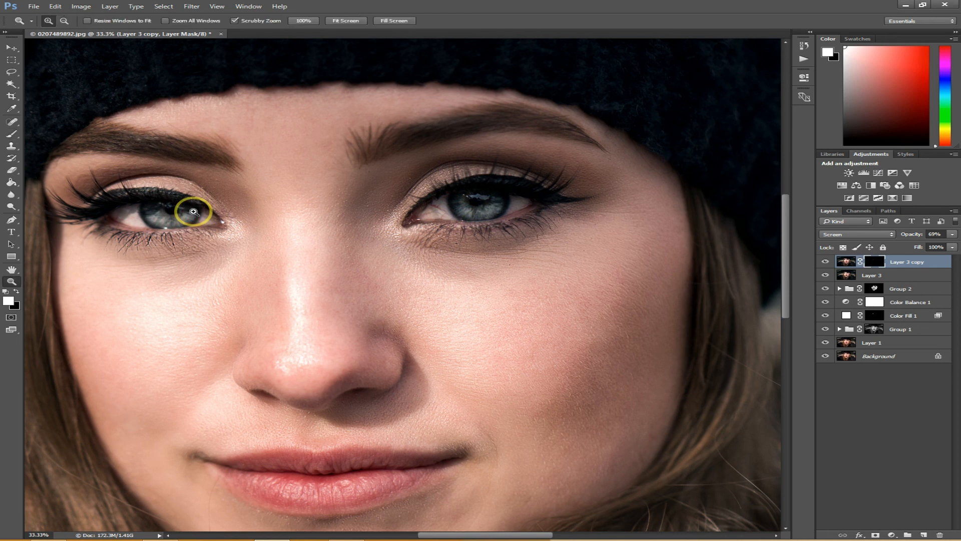
pyautogui.hotkey('ctrl', '0')
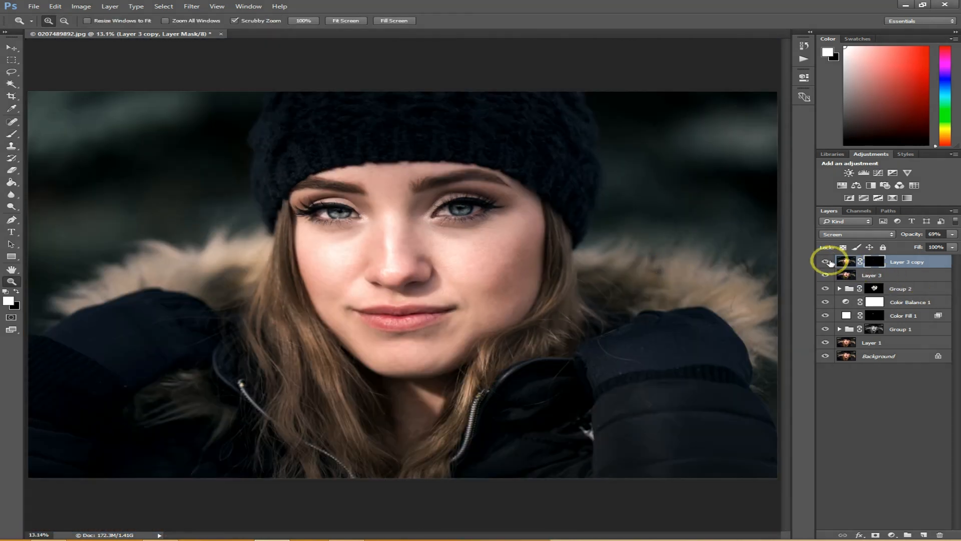
pyautogui.click(825, 261)
pyautogui.click(825, 261)
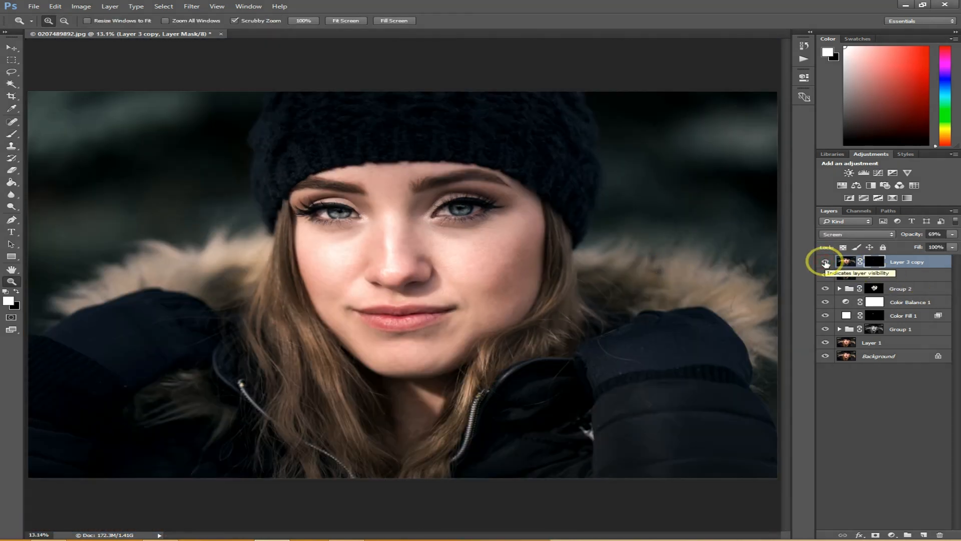
pyautogui.click(825, 261)
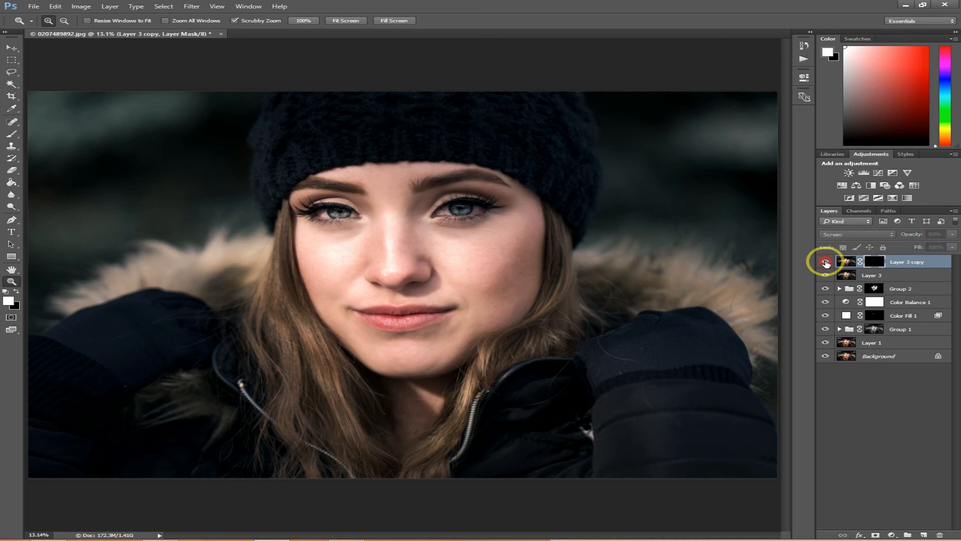
pyautogui.click(825, 262)
pyautogui.click(825, 262)
pyautogui.click(825, 262)
# - Compare the finished retouch with the original photo by repeatedly hiding and restoring all layers above Background
pyautogui.click(825, 355)
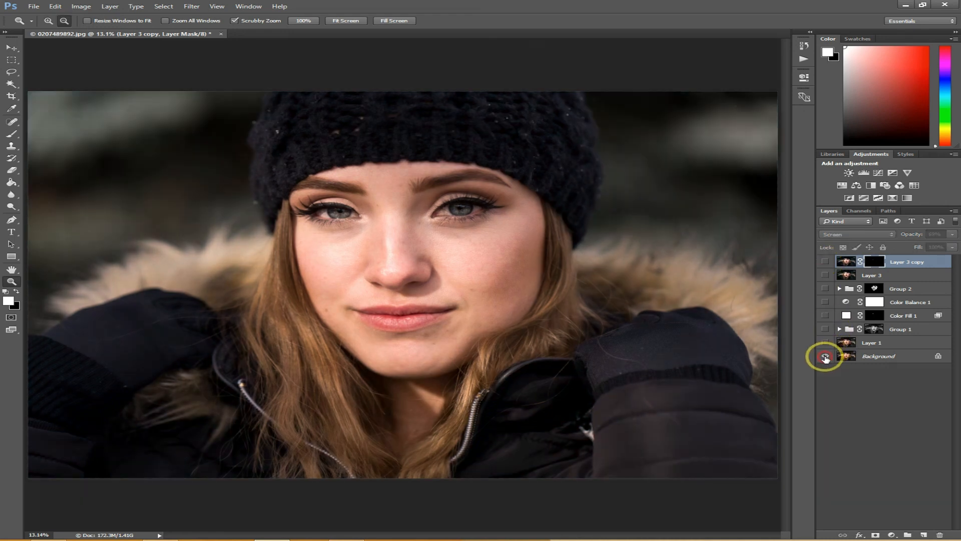
pyautogui.click(825, 356)
pyautogui.click(825, 356)
pyautogui.click(825, 356)
pyautogui.click(825, 356)
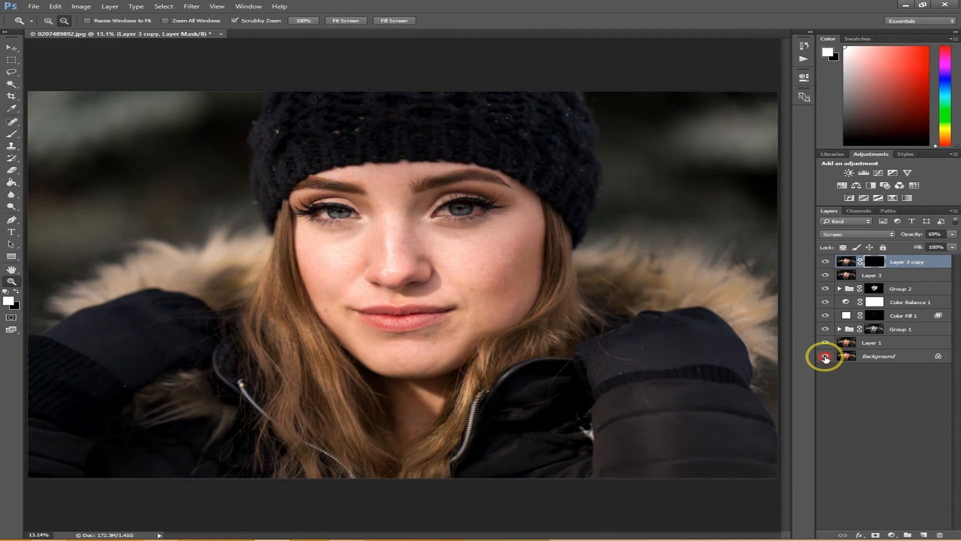
# - Add a Hue/Saturation adjustment layer above Layer 3 copy and raise the Yellows saturation to +36
pyautogui.click(825, 355)
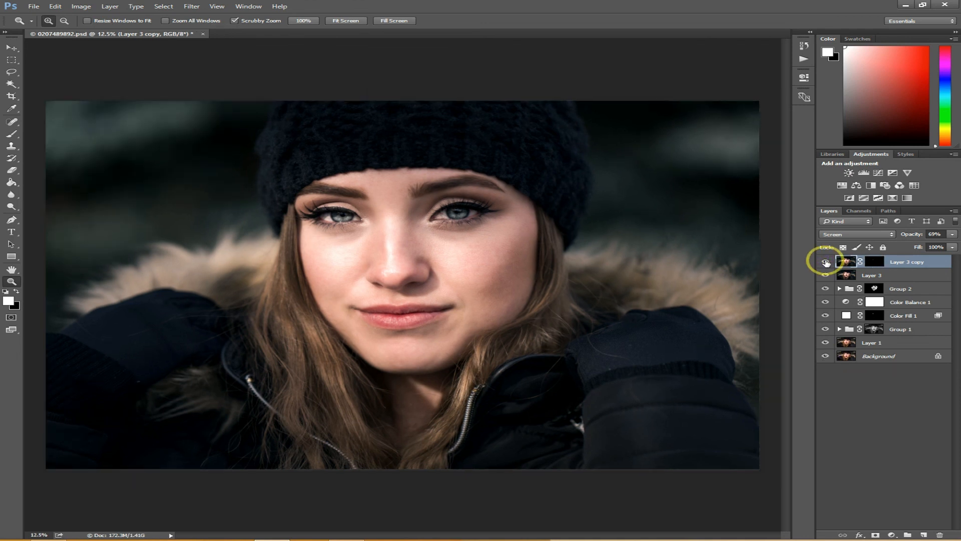
pyautogui.click(842, 185)
pyautogui.click(843, 186)
pyautogui.click(691, 111)
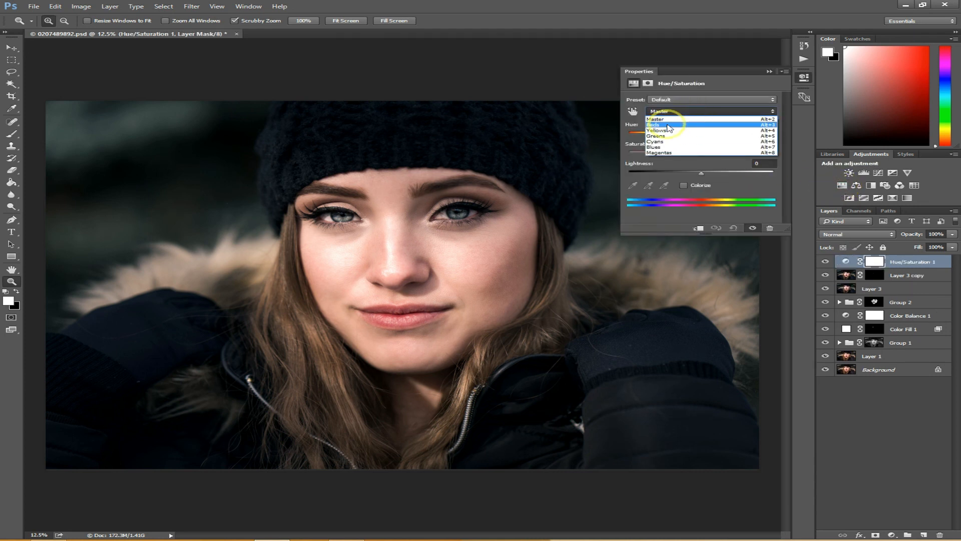
pyautogui.click(667, 129)
pyautogui.moveTo(701, 153); pyautogui.dragTo(729, 158)
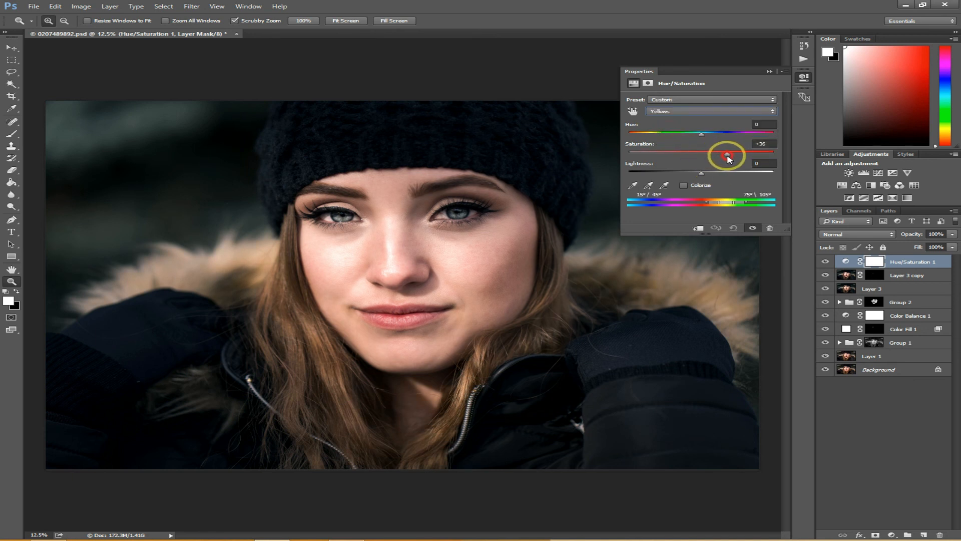
# - Set the Reds saturation of the Hue/Saturation adjustment to -3 and collapse its properties
pyautogui.click(689, 117)
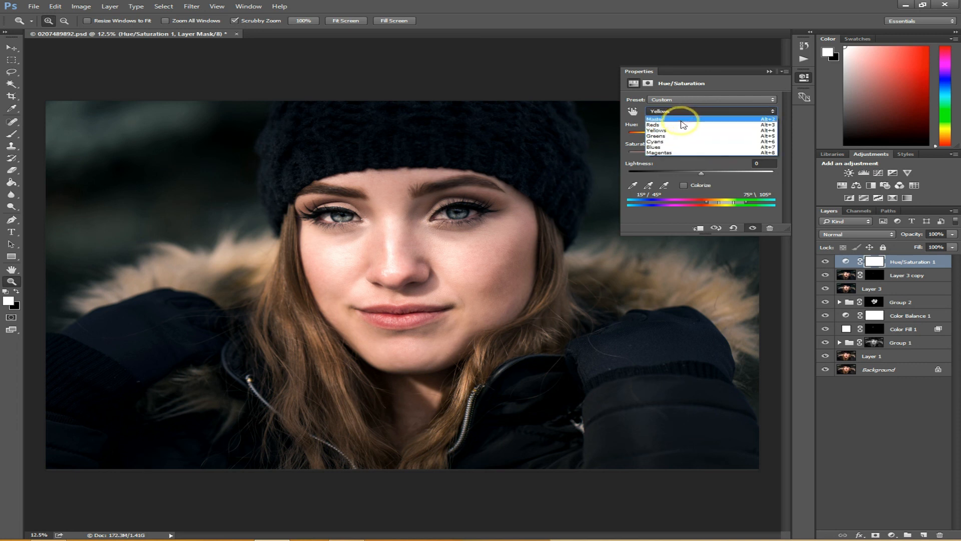
pyautogui.click(679, 125)
pyautogui.moveTo(703, 158)
pyautogui.mouseDown()
pyautogui.moveTo(724, 157)
pyautogui.moveTo(708, 158)
pyautogui.mouseUp()
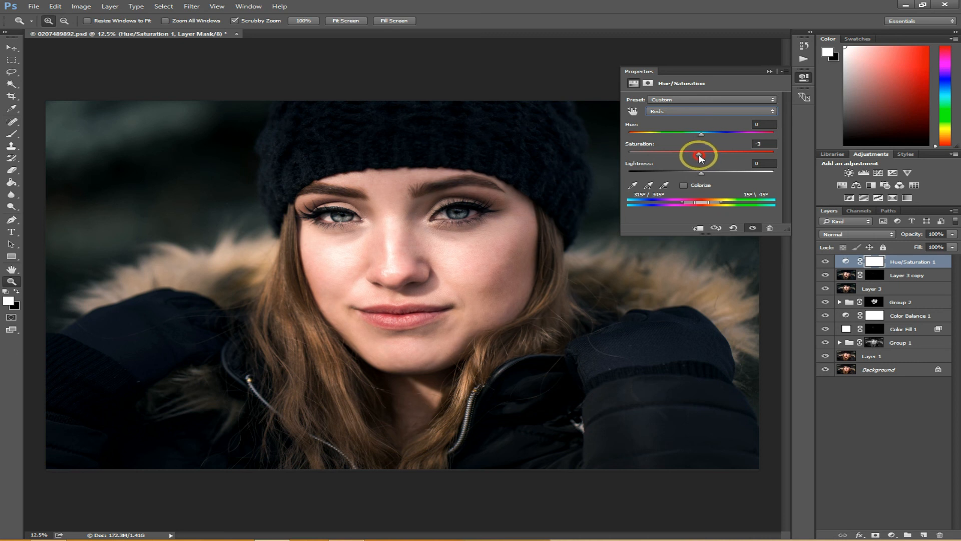
pyautogui.click(804, 77)
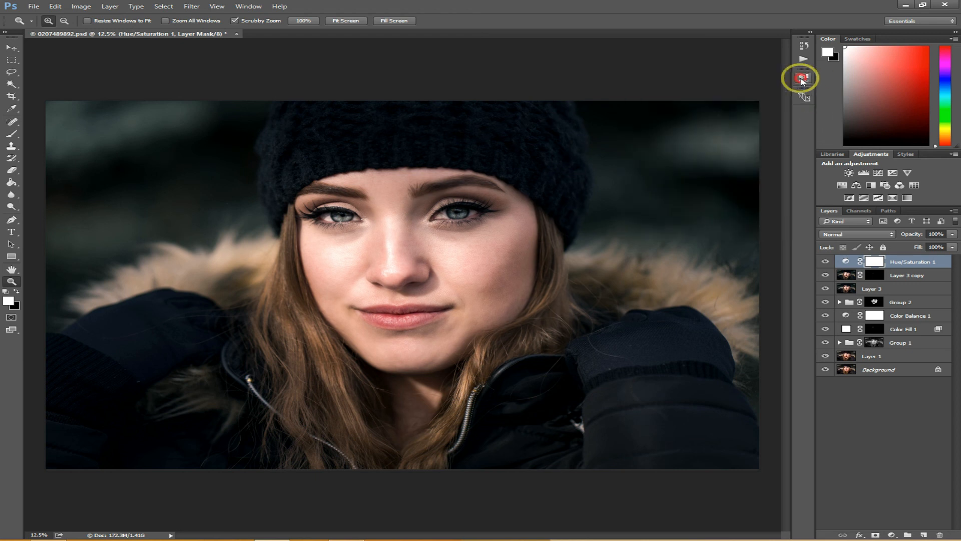
# - Compare the whole color-adjusted portrait with the original by repeatedly hiding and restoring all layers above Background
pyautogui.keyDown('alt'); pyautogui.click(825, 370); pyautogui.keyUp('alt')
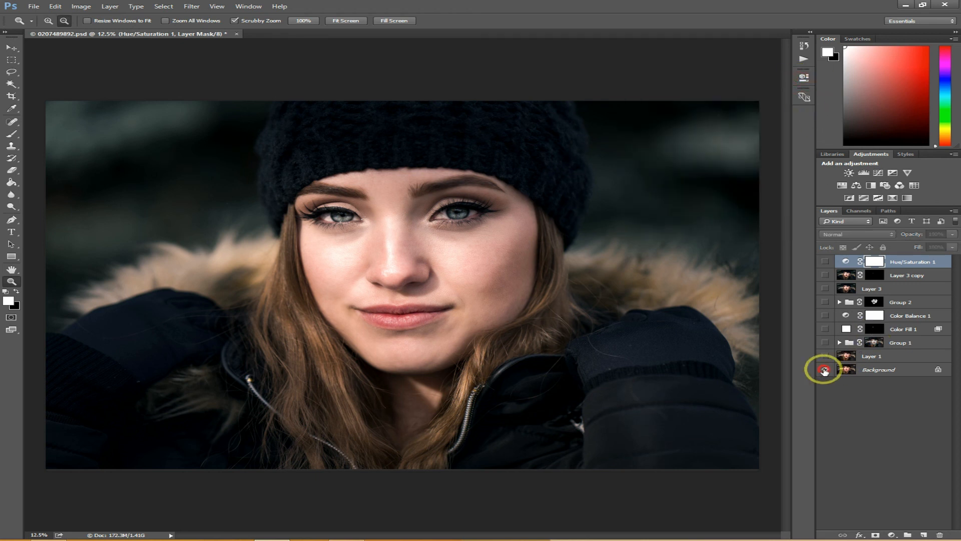
pyautogui.keyDown('alt'); pyautogui.click(825, 370); pyautogui.keyUp('alt')
pyautogui.keyDown('alt'); pyautogui.click(825, 370); pyautogui.keyUp('alt')
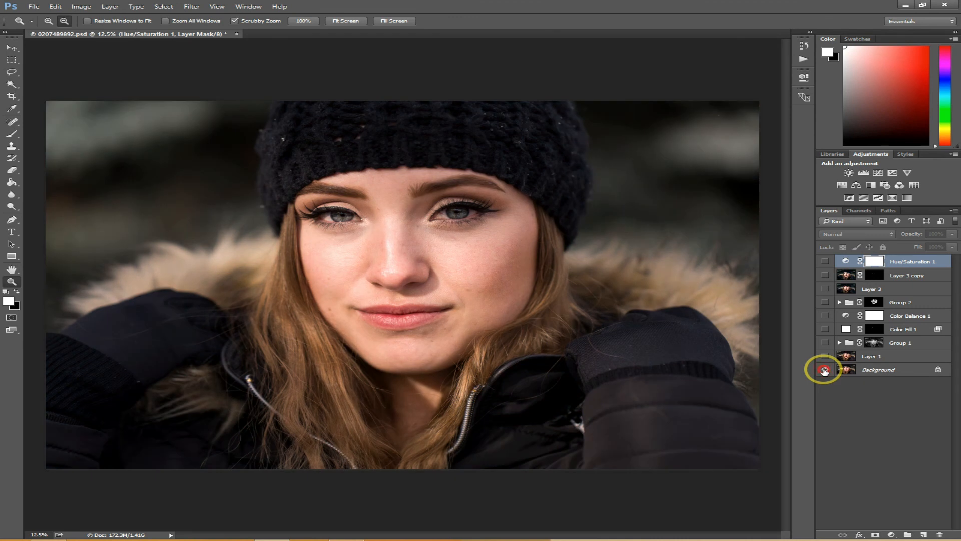
pyautogui.keyDown('alt'); pyautogui.click(825, 370); pyautogui.keyUp('alt')
pyautogui.keyDown('alt'); pyautogui.click(825, 370); pyautogui.keyUp('alt')
pyautogui.keyDown('alt'); pyautogui.click(825, 370); pyautogui.keyUp('alt')
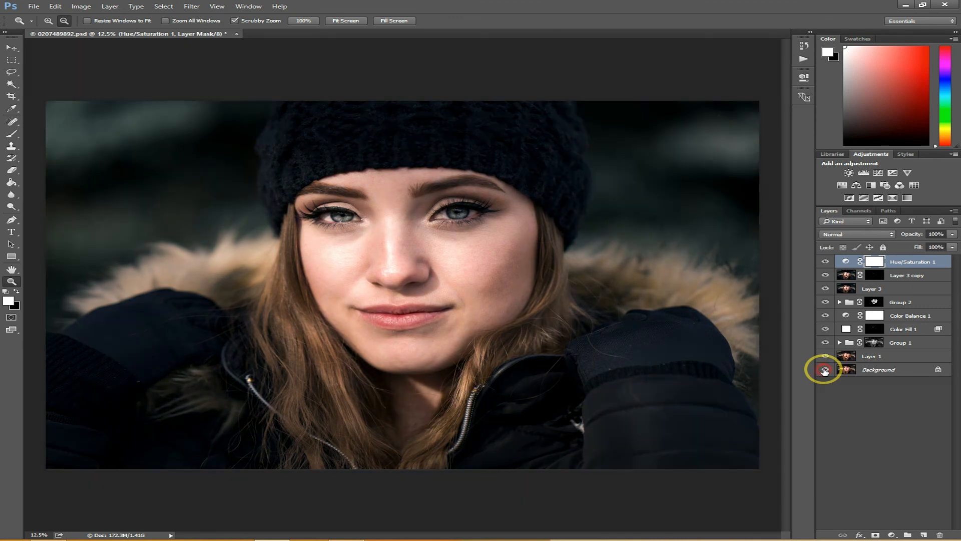
# - Compare the retouched skin and lips with the original up close by toggling all layers above Background, ending on the full image
pyautogui.click(441, 285)
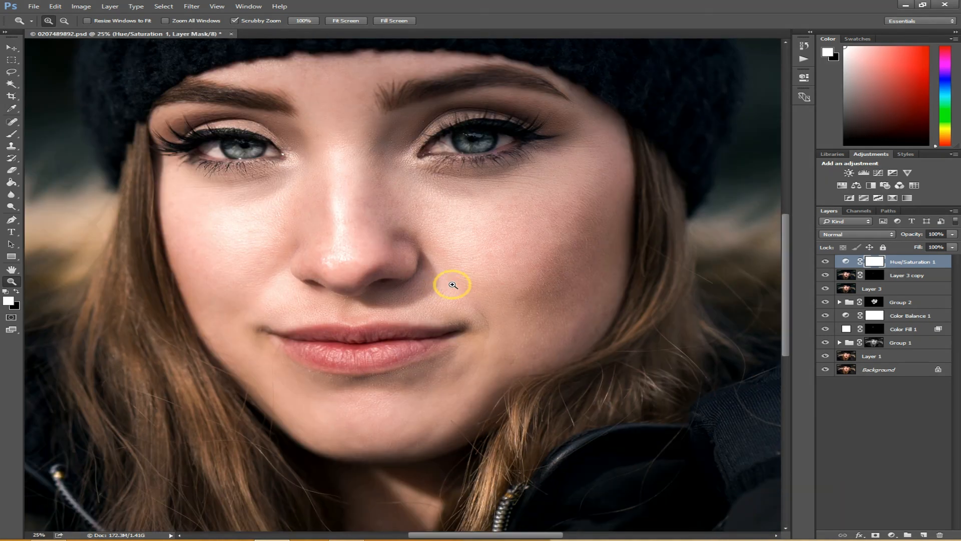
pyautogui.click(535, 290)
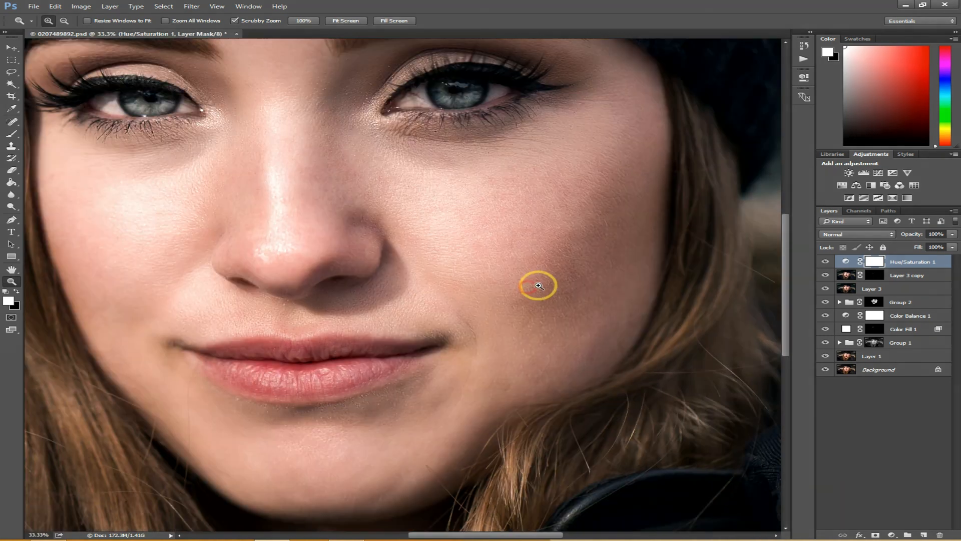
pyautogui.keyDown('alt'); pyautogui.click(824, 370); pyautogui.keyUp('alt')
pyautogui.keyDown('alt'); pyautogui.click(824, 371); pyautogui.keyUp('alt')
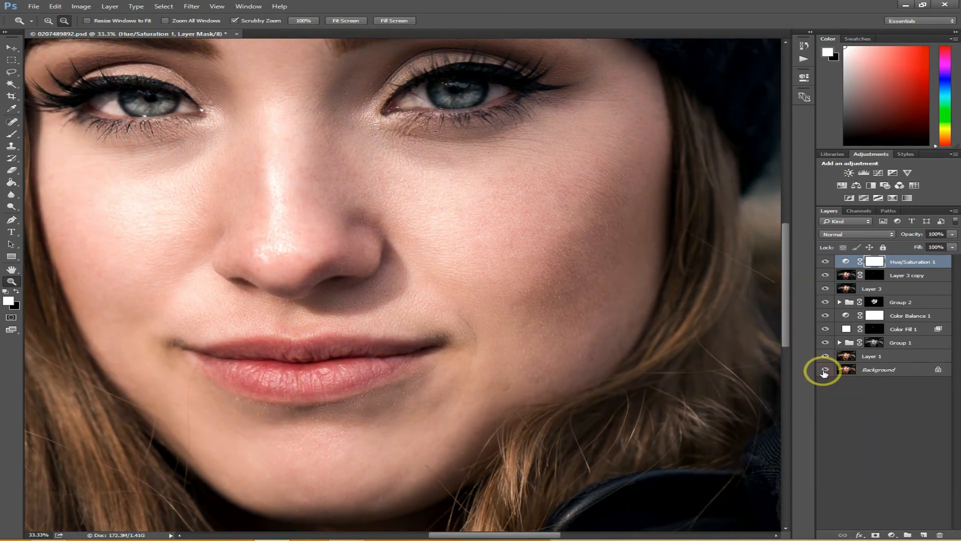
pyautogui.keyDown('alt'); pyautogui.click(824, 370); pyautogui.keyUp('alt')
pyautogui.keyDown('alt'); pyautogui.click(824, 371); pyautogui.keyUp('alt')
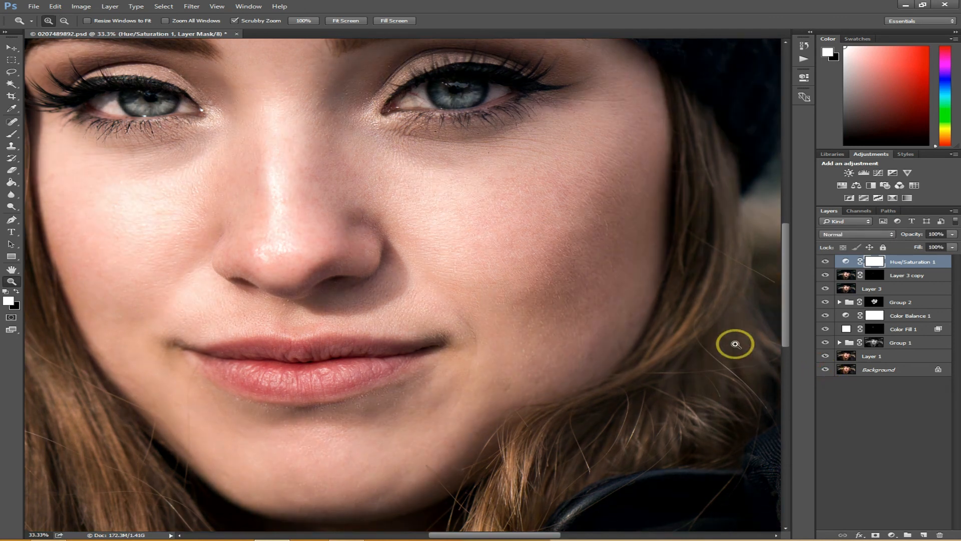
pyautogui.hotkey('ctrl', '0')
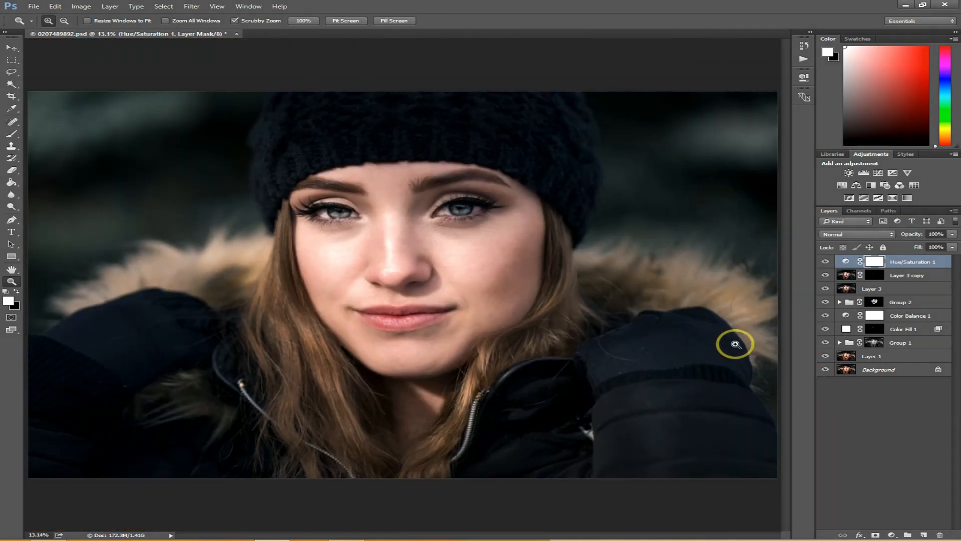